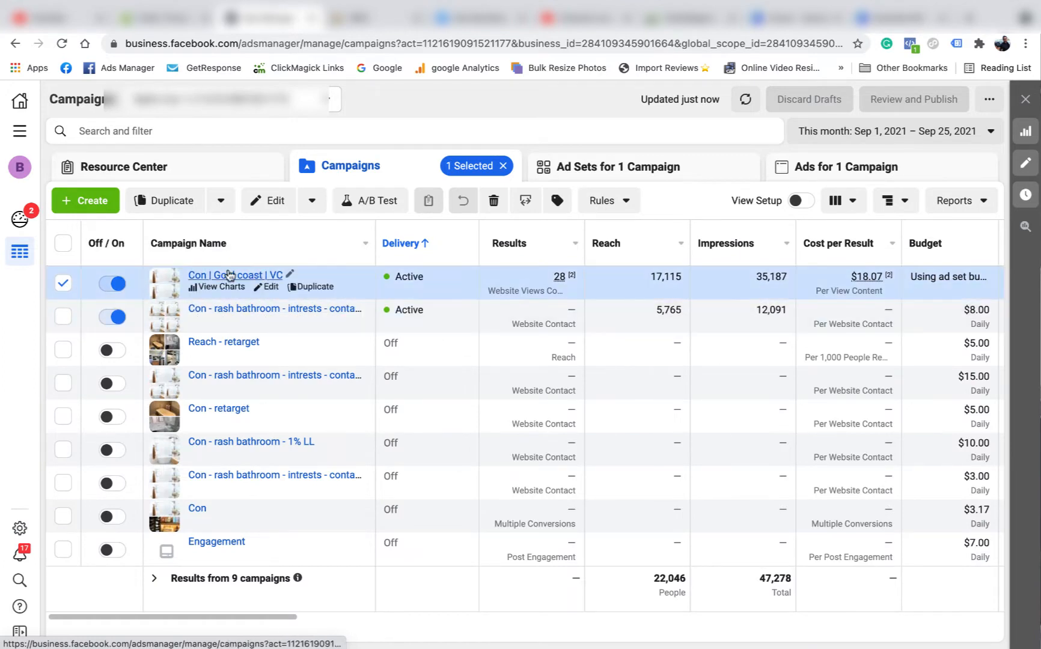
# Open the ad sets of the Con | Gold coast | VC campaign and compare their results, cost per result, amount spent and link click costs.
pyautogui.click(652, 166)
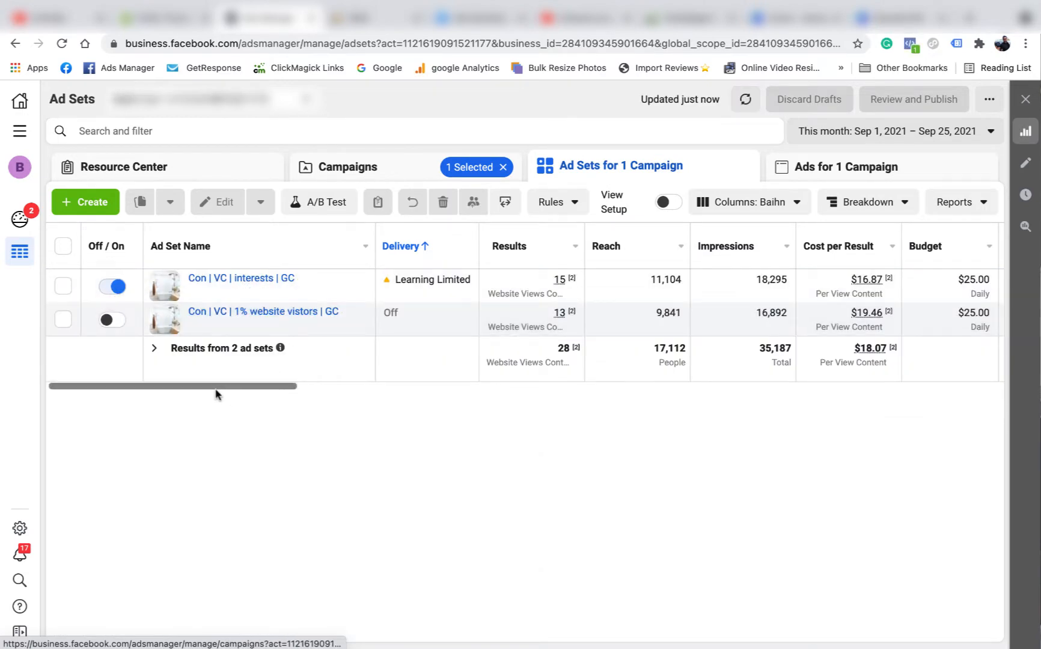
pyautogui.hscroll(1, 171, 387)
pyautogui.hscroll(-1, 172, 387)
pyautogui.moveTo(568, 279)
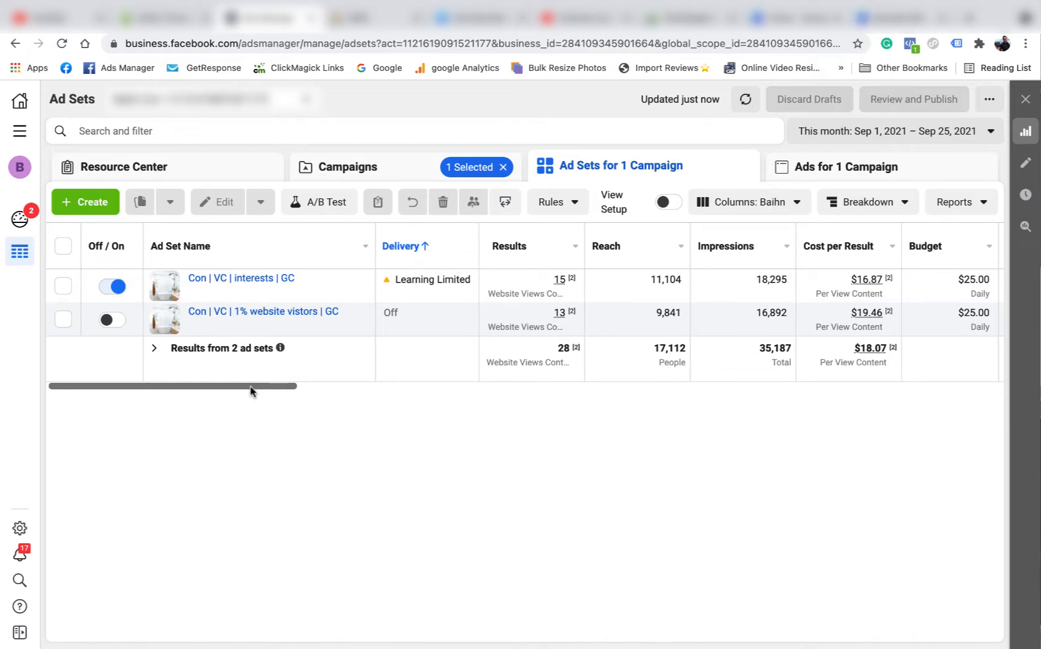
pyautogui.moveTo(251, 388); pyautogui.dragTo(290, 390)
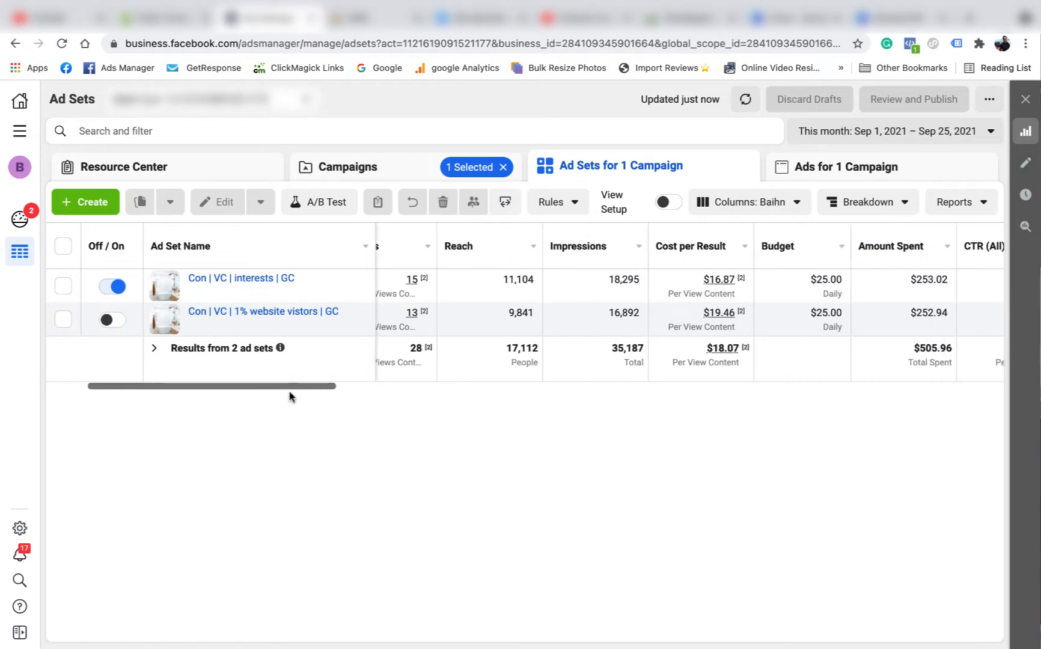
pyautogui.moveTo(741, 309)
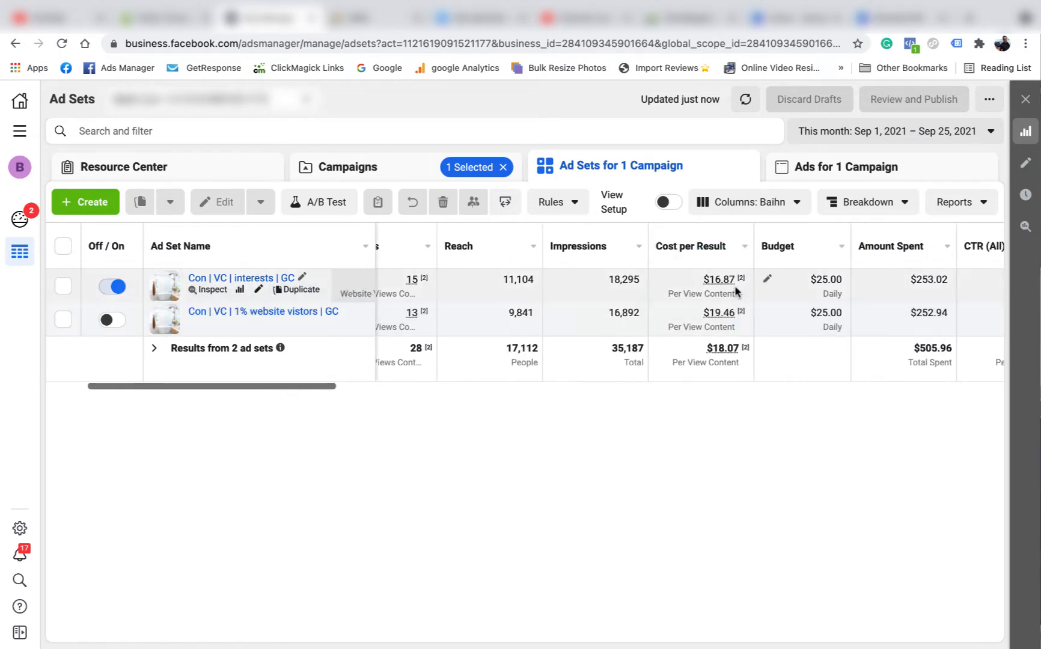
pyautogui.moveTo(732, 278)
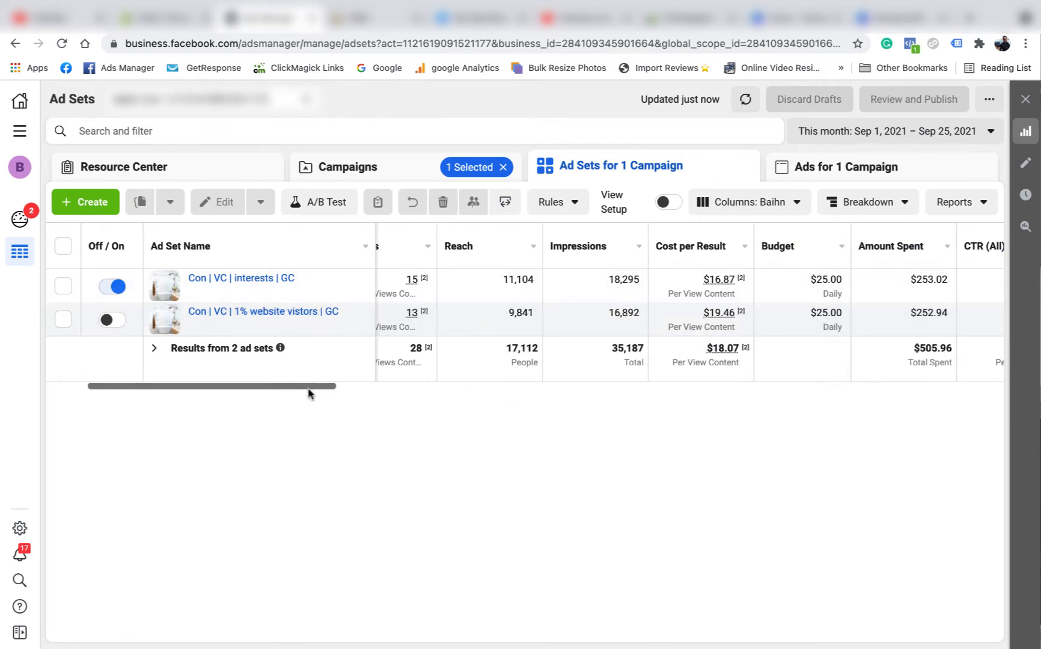
pyautogui.moveTo(331, 390); pyautogui.dragTo(511, 402)
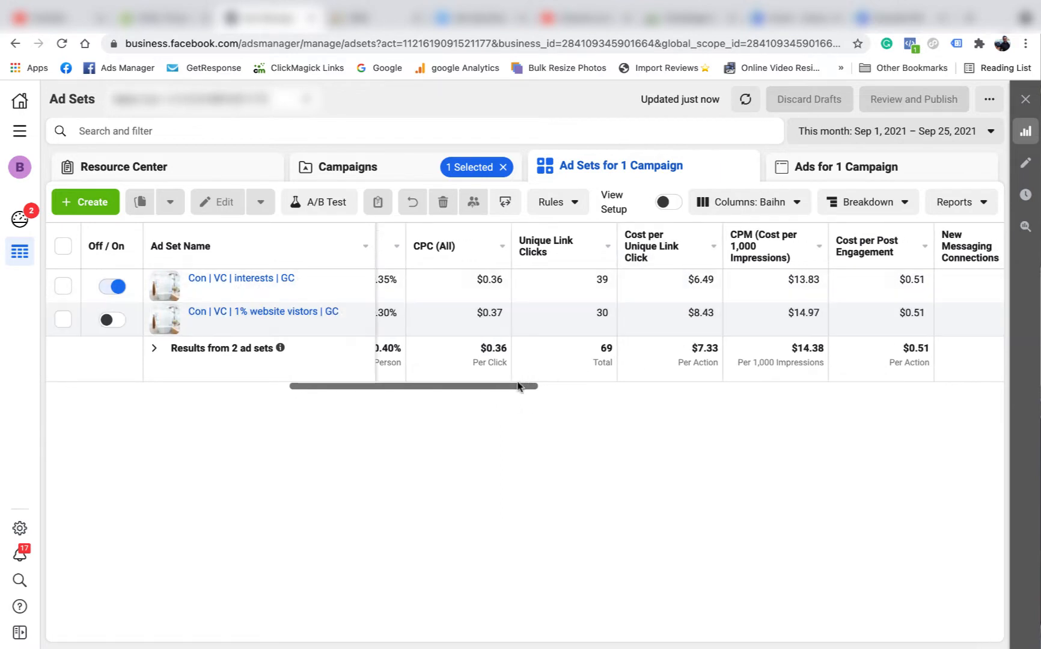
pyautogui.moveTo(503, 391); pyautogui.dragTo(391, 388)
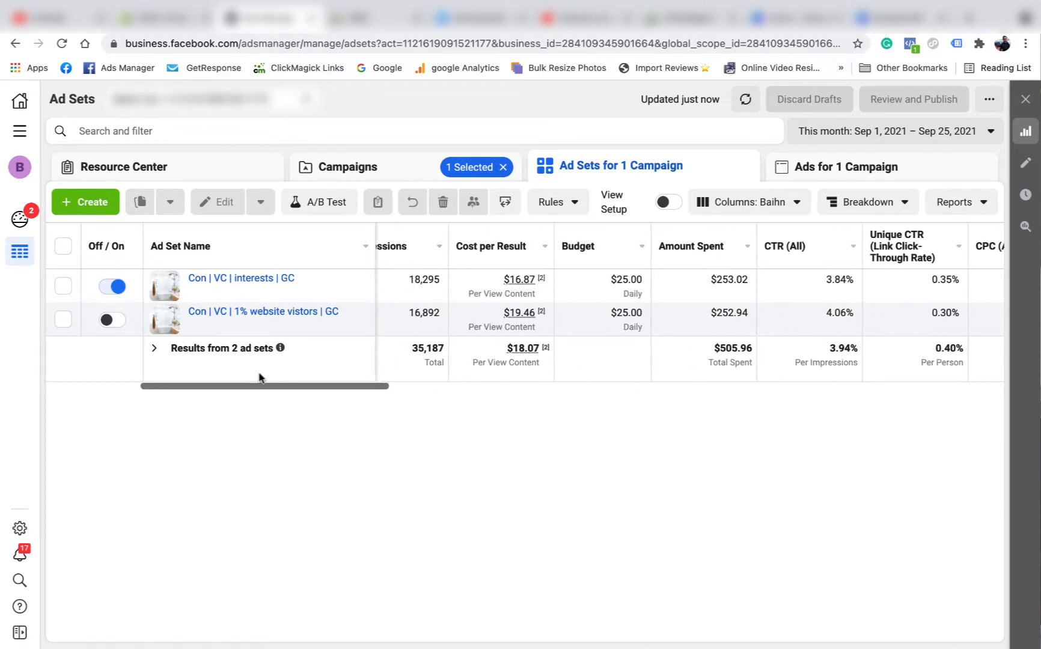
# Compare both ad sets on frequency, landing page views, content views and cost per contact against their cost per result.
pyautogui.moveTo(256, 392); pyautogui.dragTo(770, 428)
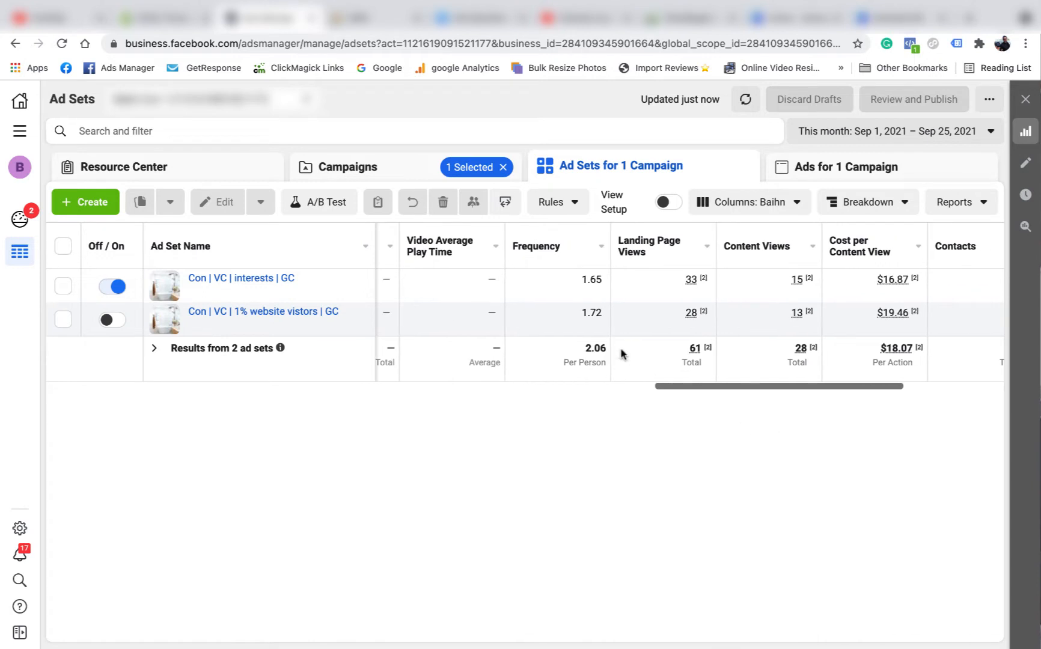
pyautogui.moveTo(799, 386); pyautogui.dragTo(730, 419)
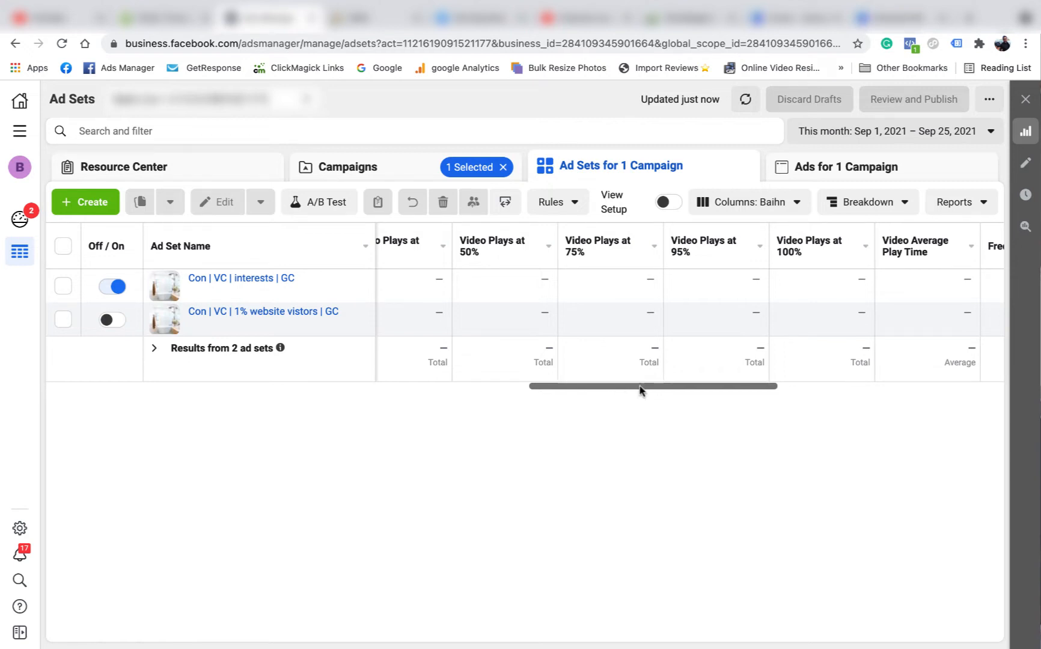
pyautogui.moveTo(641, 391); pyautogui.dragTo(744, 392)
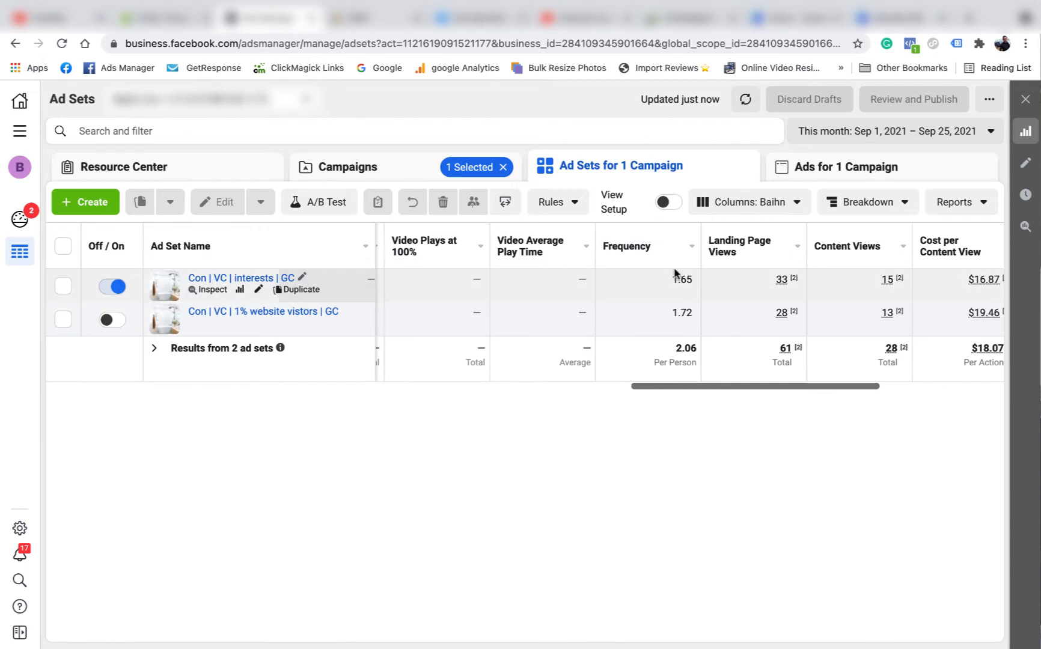
pyautogui.moveTo(726, 391); pyautogui.dragTo(217, 387)
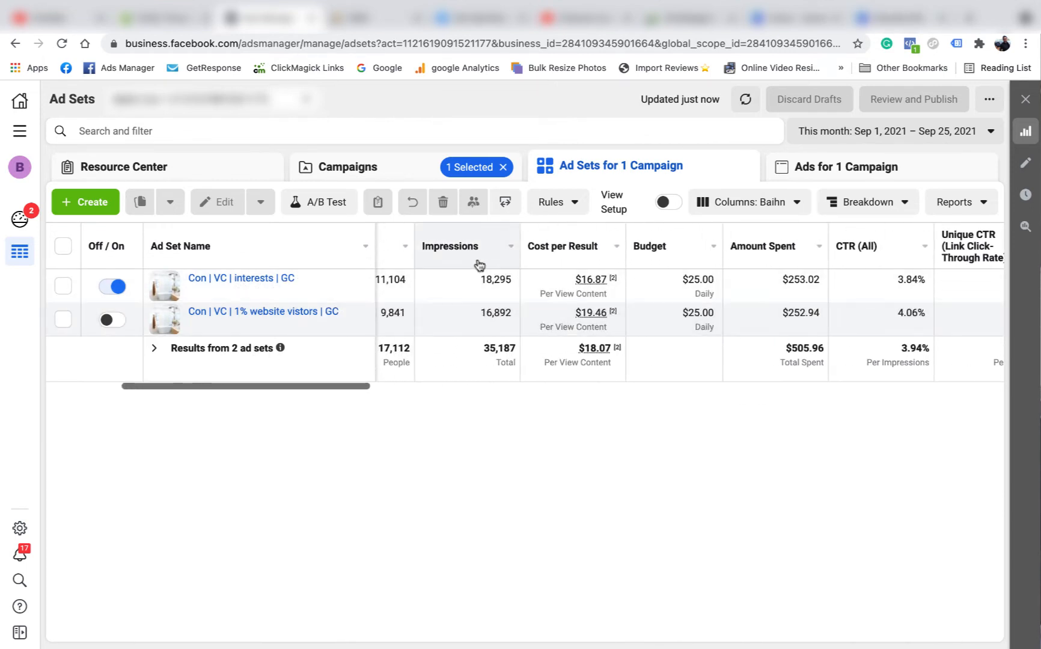
pyautogui.hscroll(-2, 437, 269)
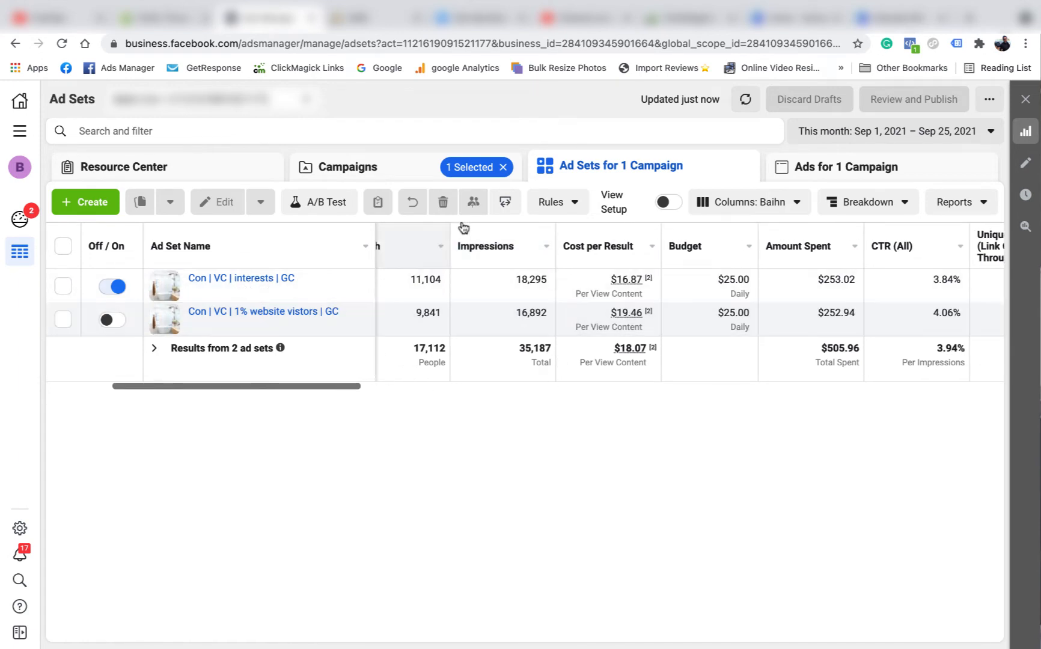
pyautogui.moveTo(295, 387); pyautogui.dragTo(925, 418)
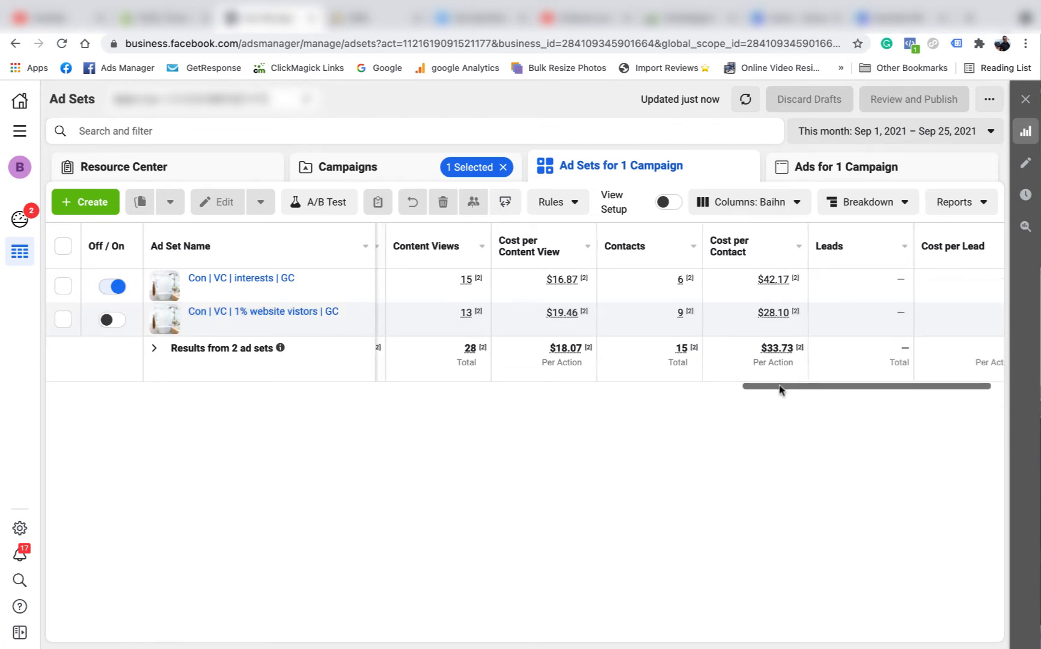
pyautogui.moveTo(781, 386); pyautogui.dragTo(163, 385)
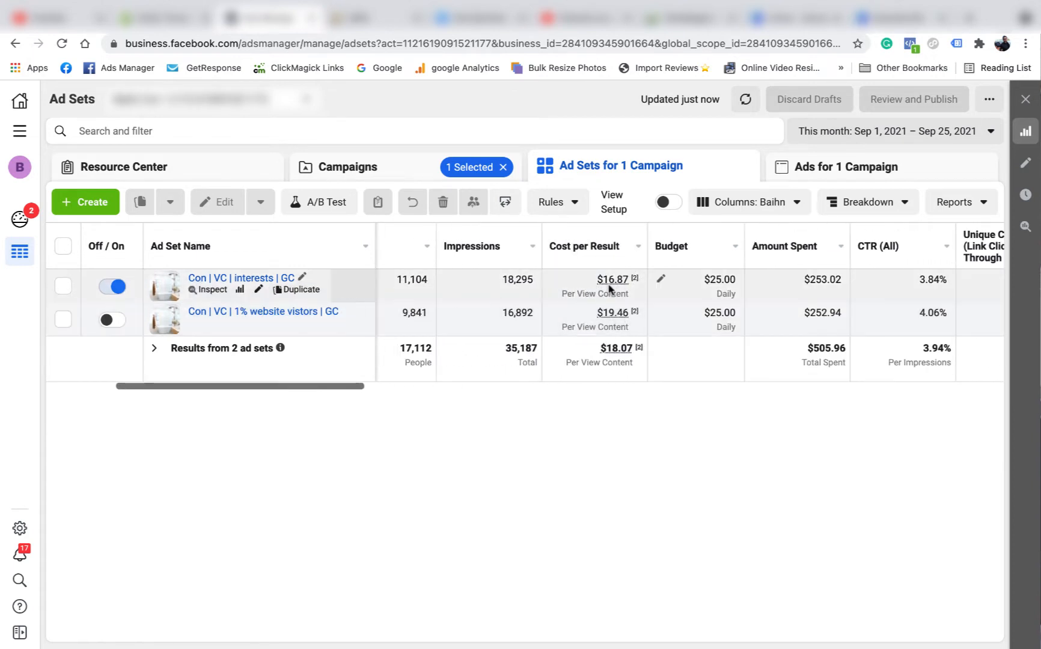
pyautogui.moveTo(640, 281)
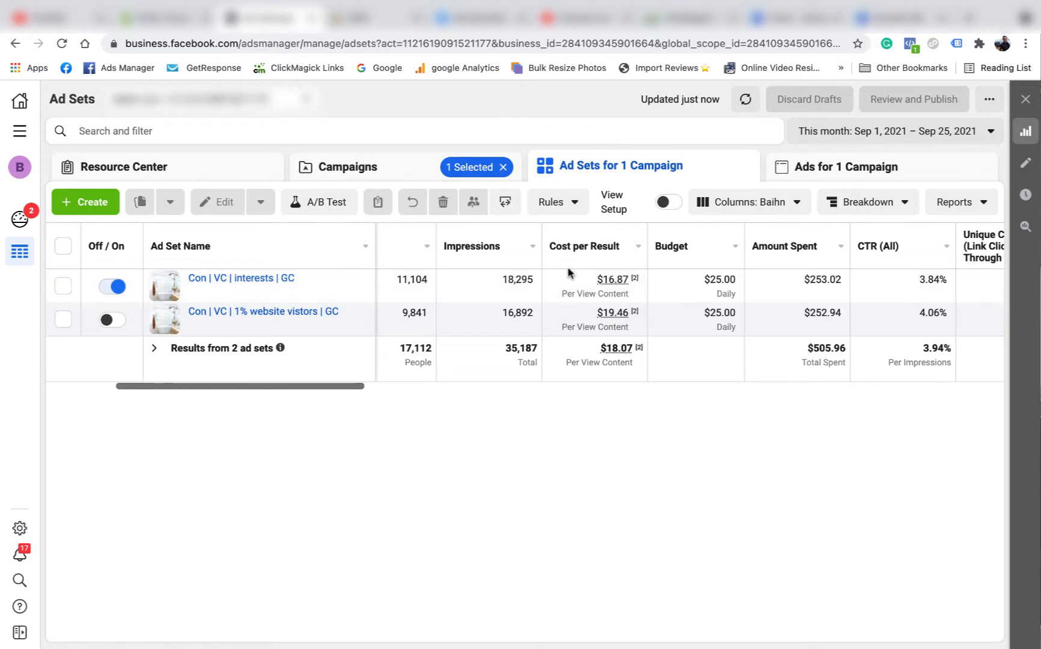
pyautogui.moveTo(619, 317)
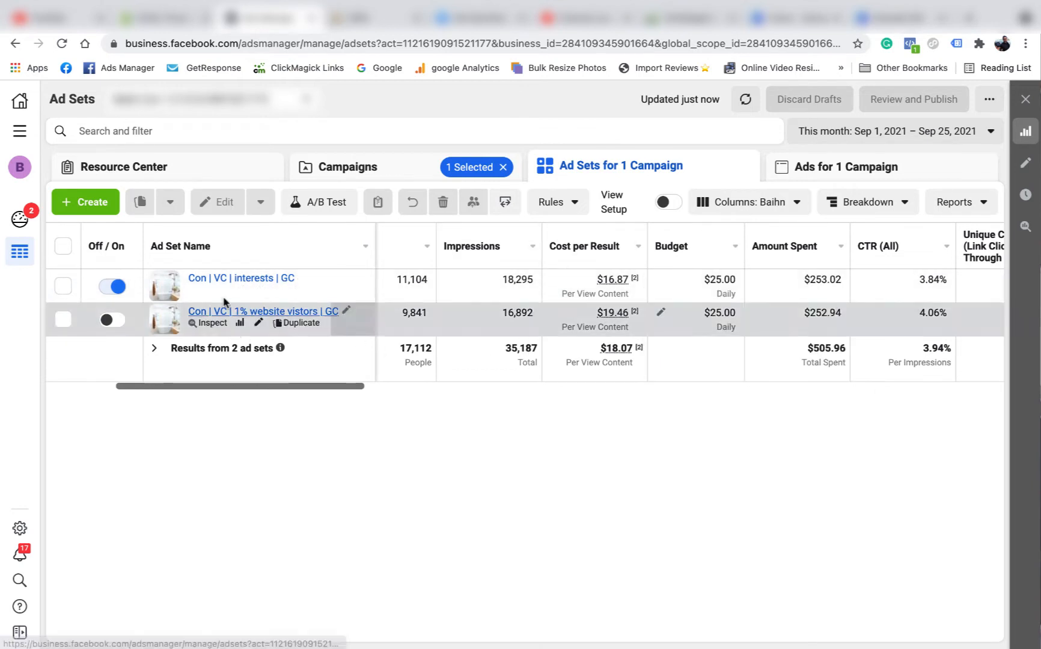
pyautogui.moveTo(279, 386); pyautogui.dragTo(259, 386)
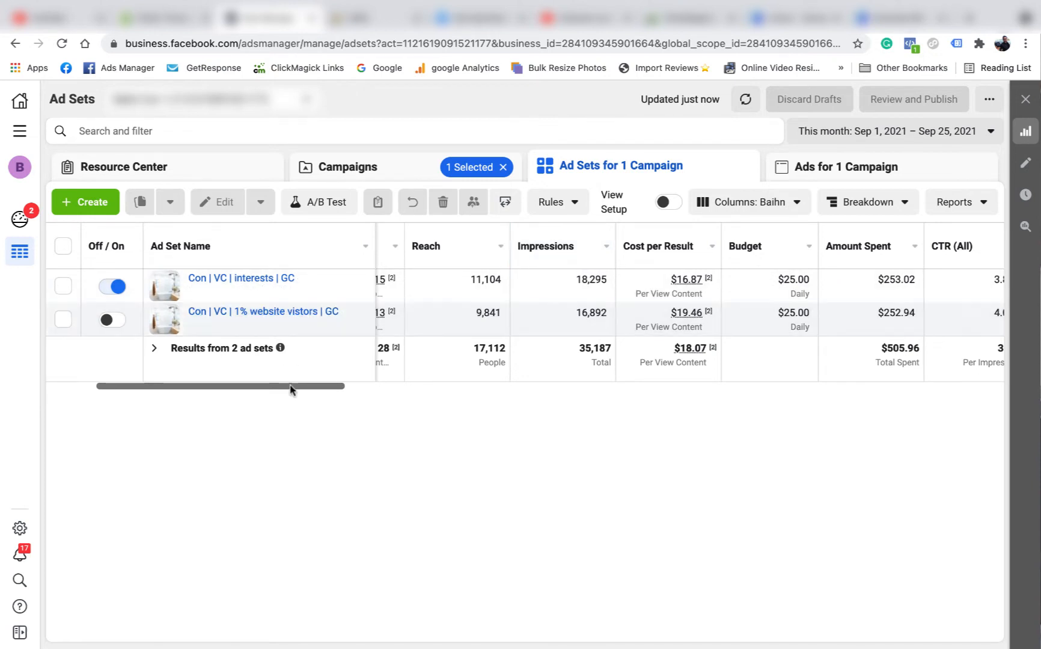
pyautogui.moveTo(290, 390); pyautogui.dragTo(278, 388)
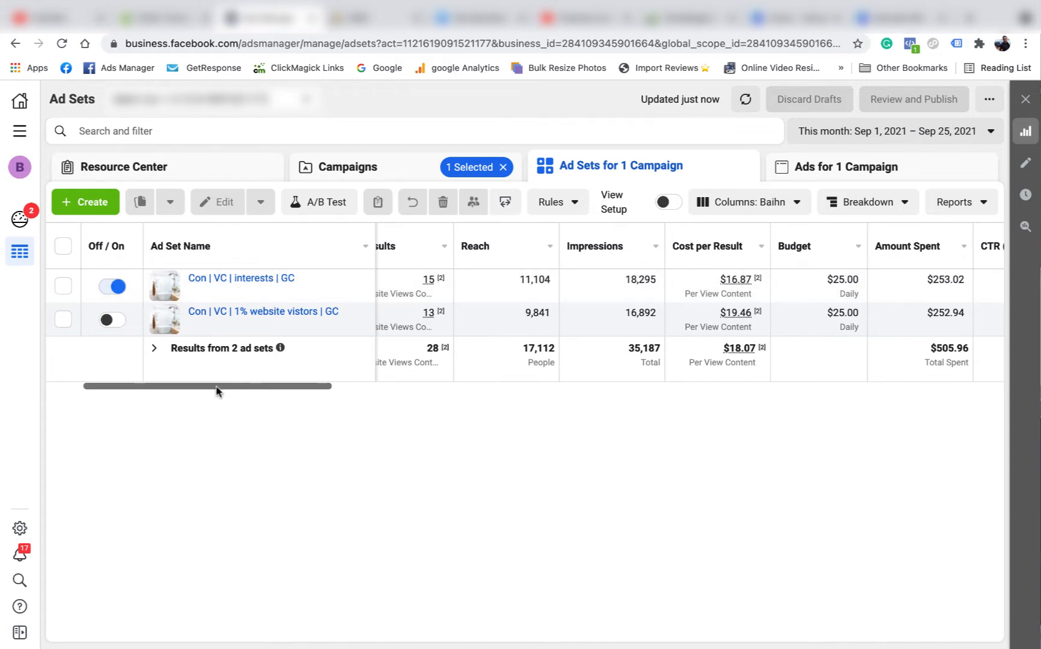
pyautogui.moveTo(216, 391); pyautogui.dragTo(177, 390)
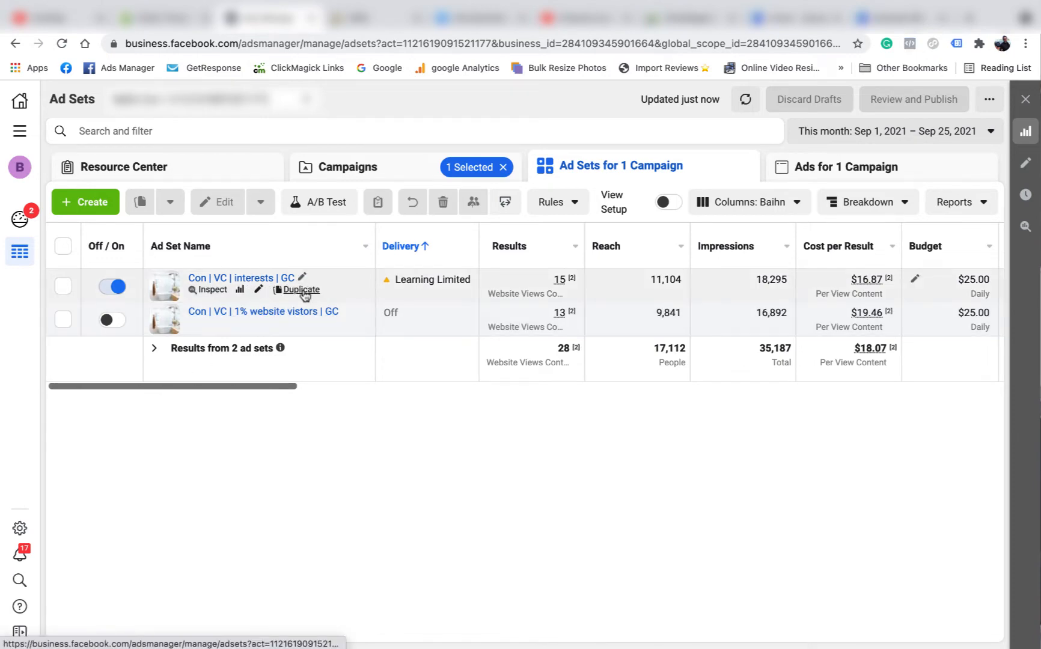
# Duplicate the Con | VC | interests | GC ad set once in its original campaign and change the copy's name to "Con | VC | interests | GC |".
pyautogui.click(301, 290)
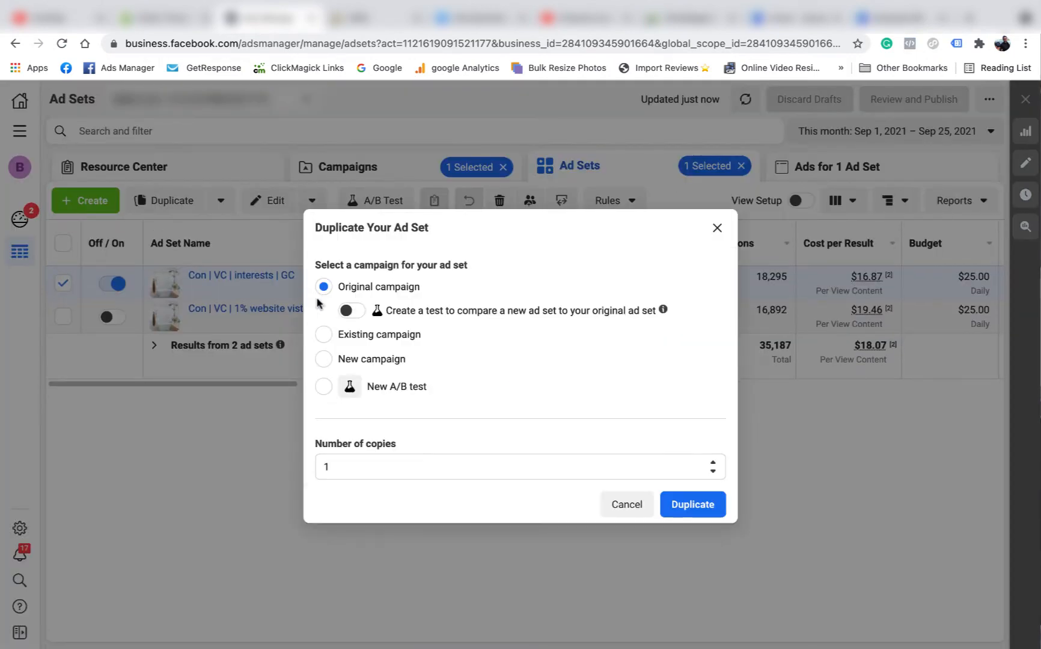
pyautogui.click(692, 504)
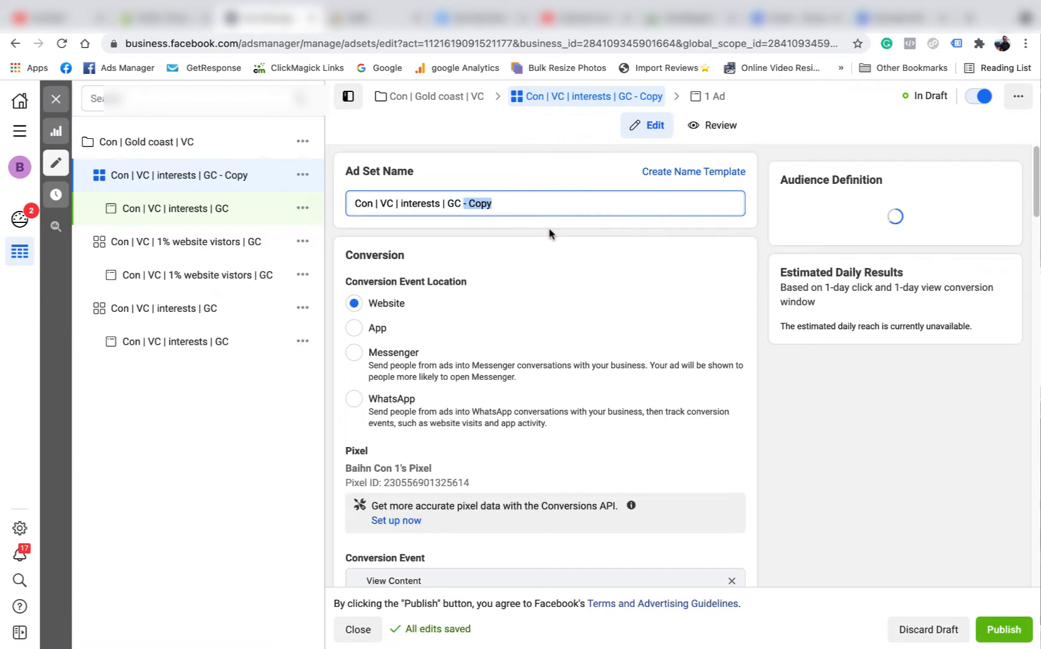
pyautogui.press('BackSpace')
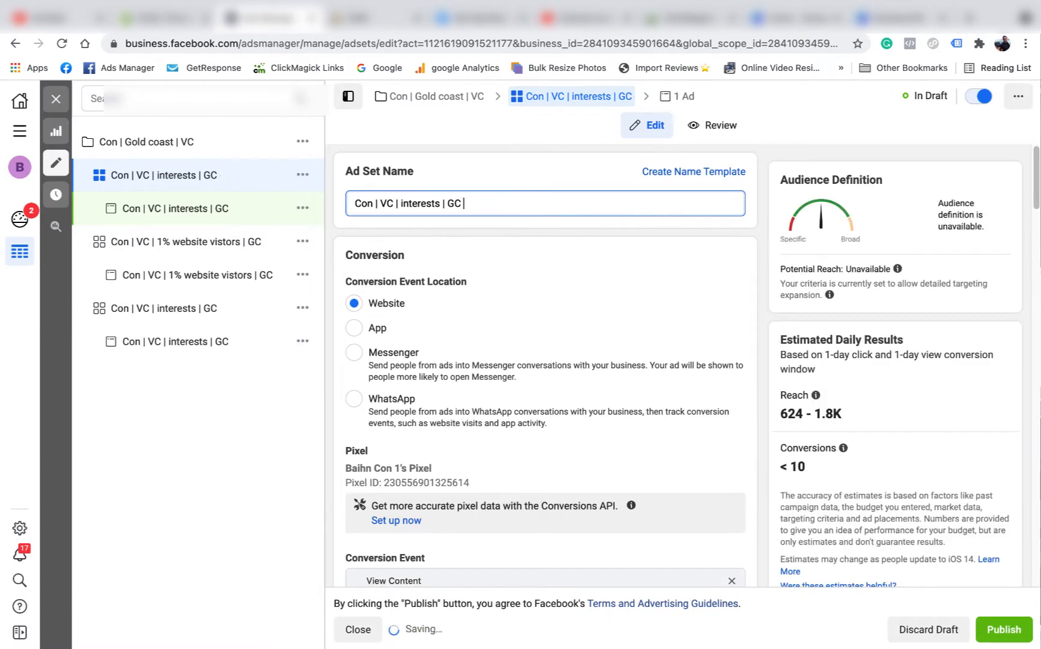
pyautogui.write('|')
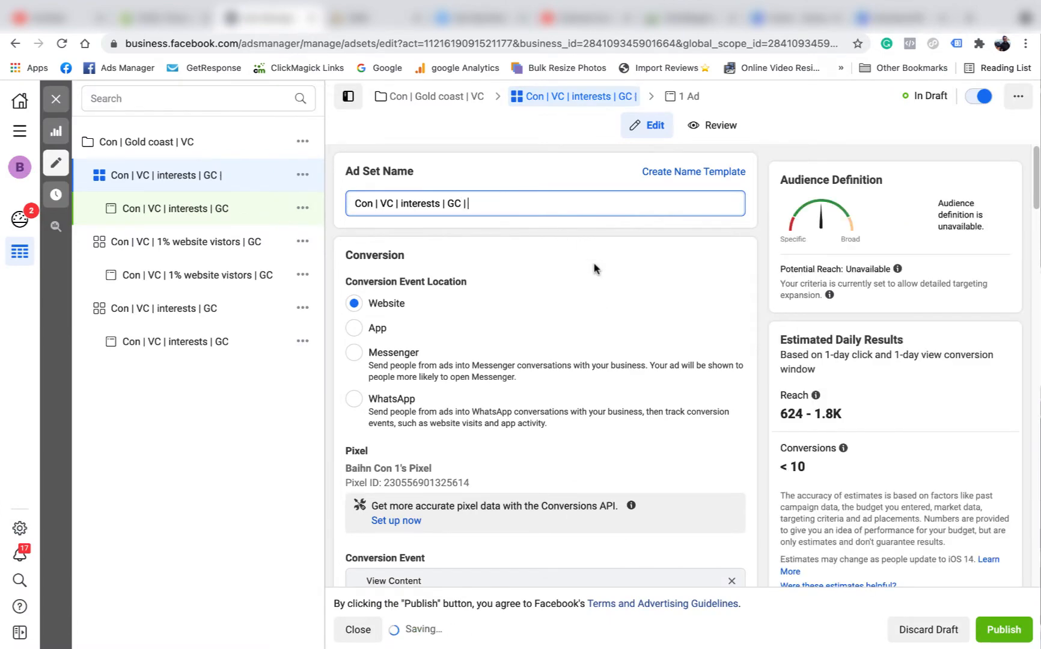
# Dismiss the lookalike audience notice and remove the excluded Instagram, Facebook page and website custom audiences from the duplicated ad set.
pyautogui.scroll(-2, 599, 269)
pyautogui.scroll(-6, 599, 269)
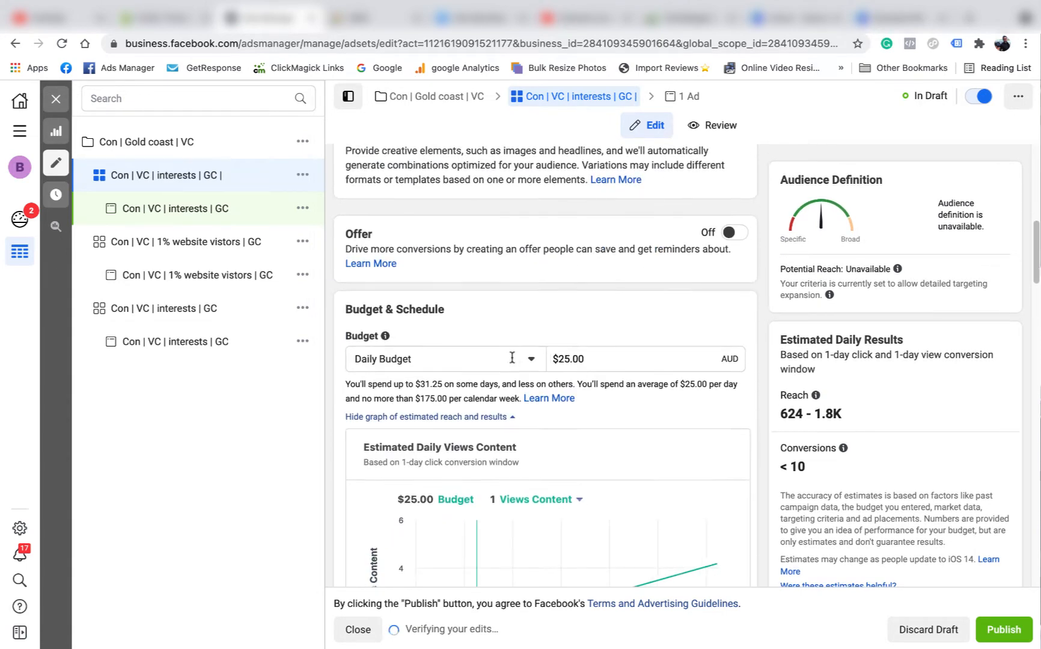
pyautogui.scroll(-7, 598, 333)
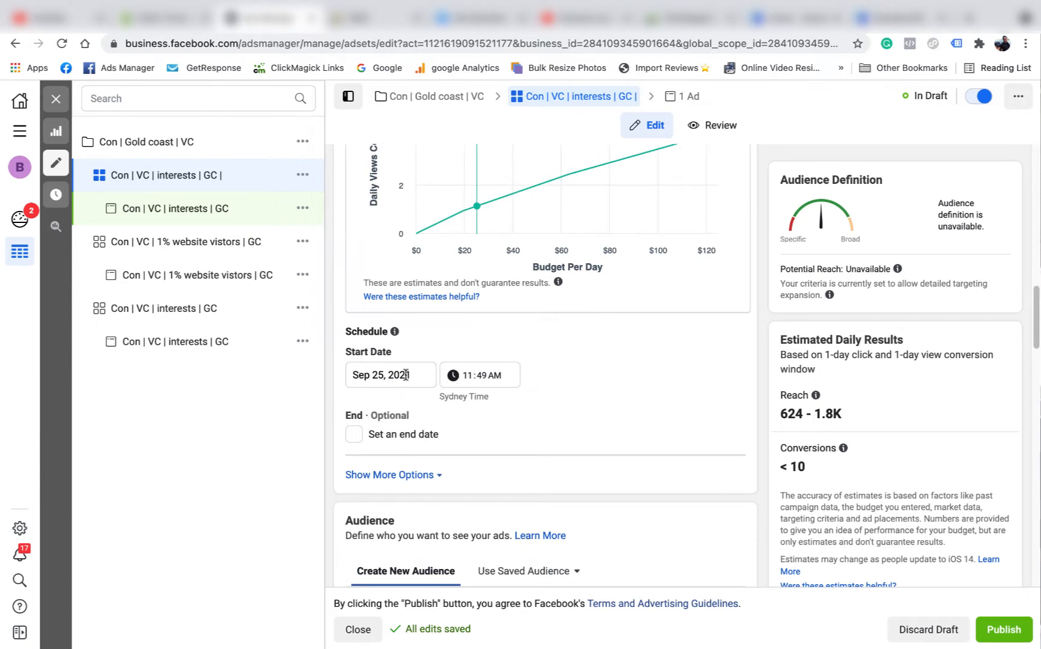
pyautogui.scroll(-4, 482, 379)
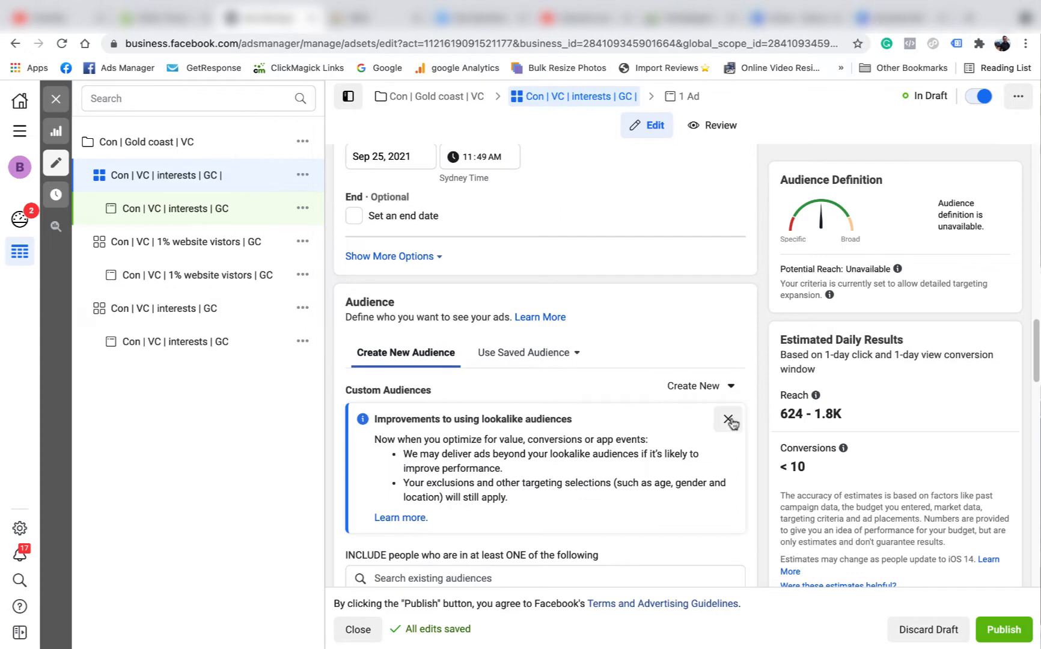
pyautogui.click(728, 419)
pyautogui.scroll(-4, 635, 340)
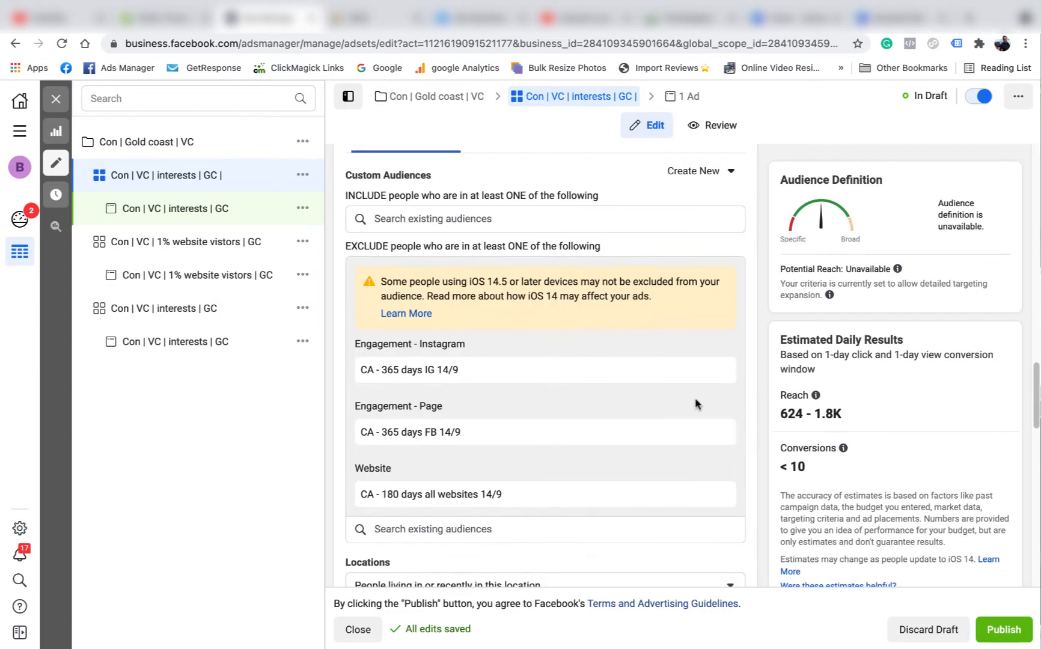
pyautogui.click(718, 371)
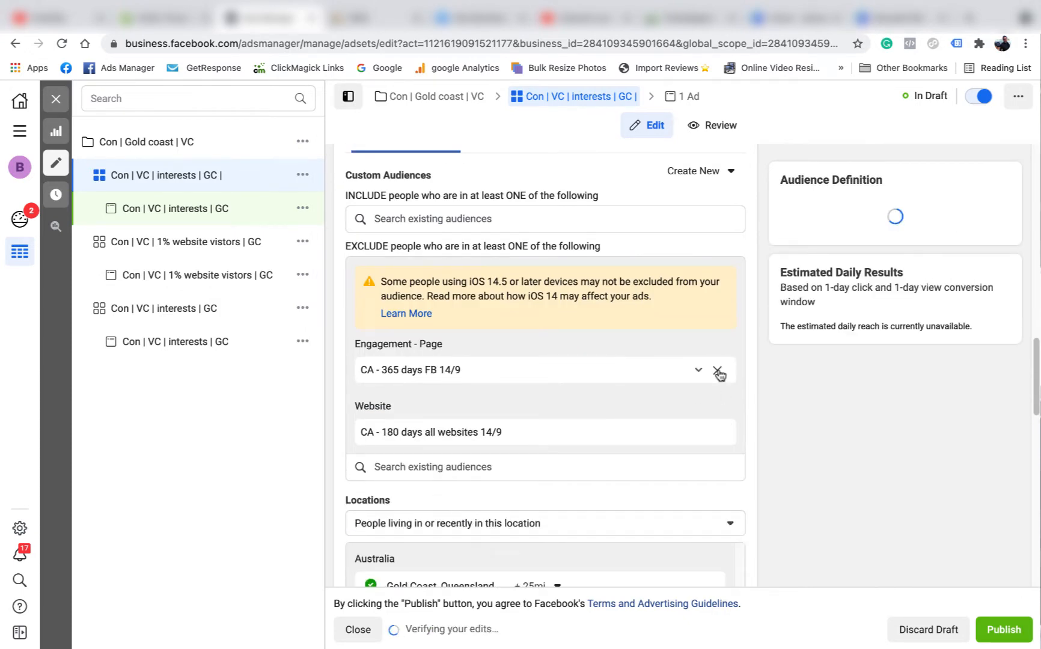
pyautogui.click(718, 371)
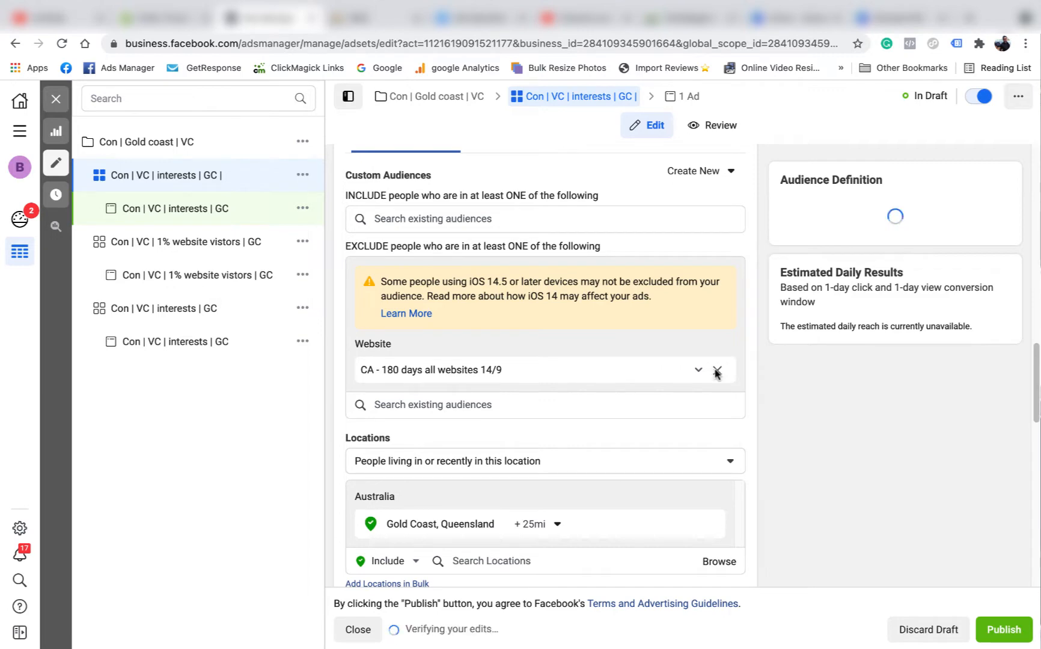
pyautogui.click(718, 371)
# Set the duplicated ad set's daily budget to $8.00.
pyautogui.scroll(20, 707, 367)
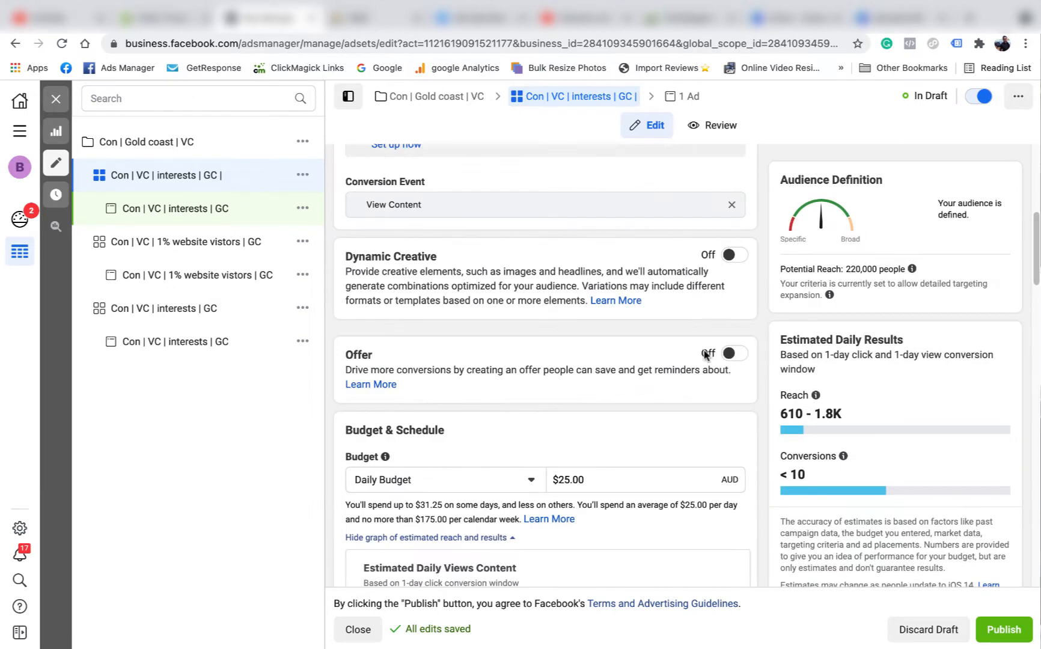
pyautogui.scroll(-10, 678, 323)
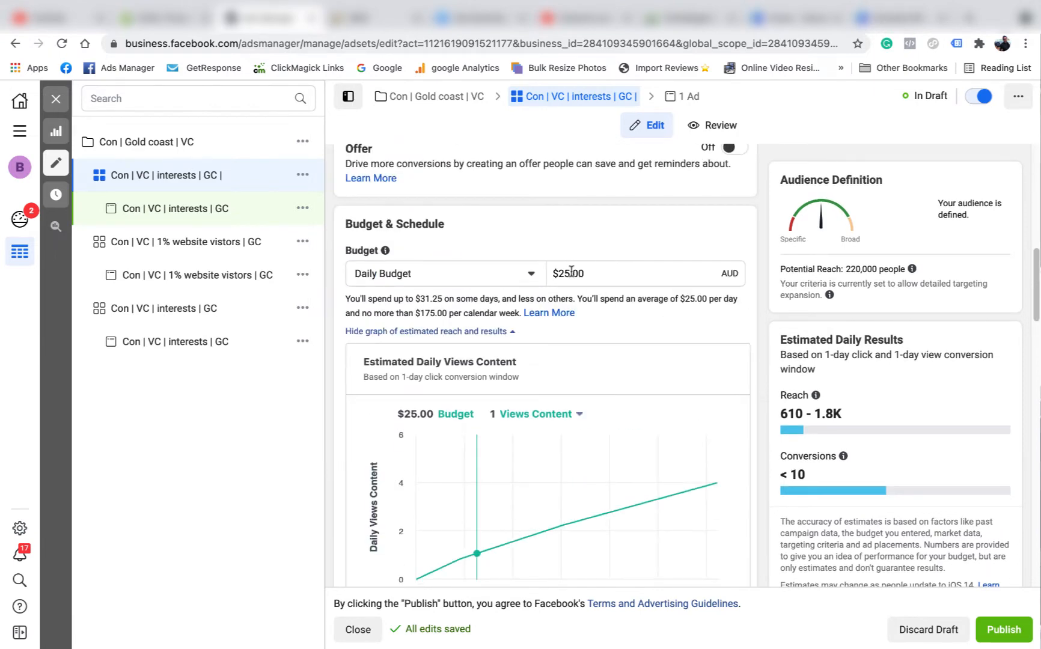
pyautogui.moveTo(568, 273); pyautogui.dragTo(555, 272)
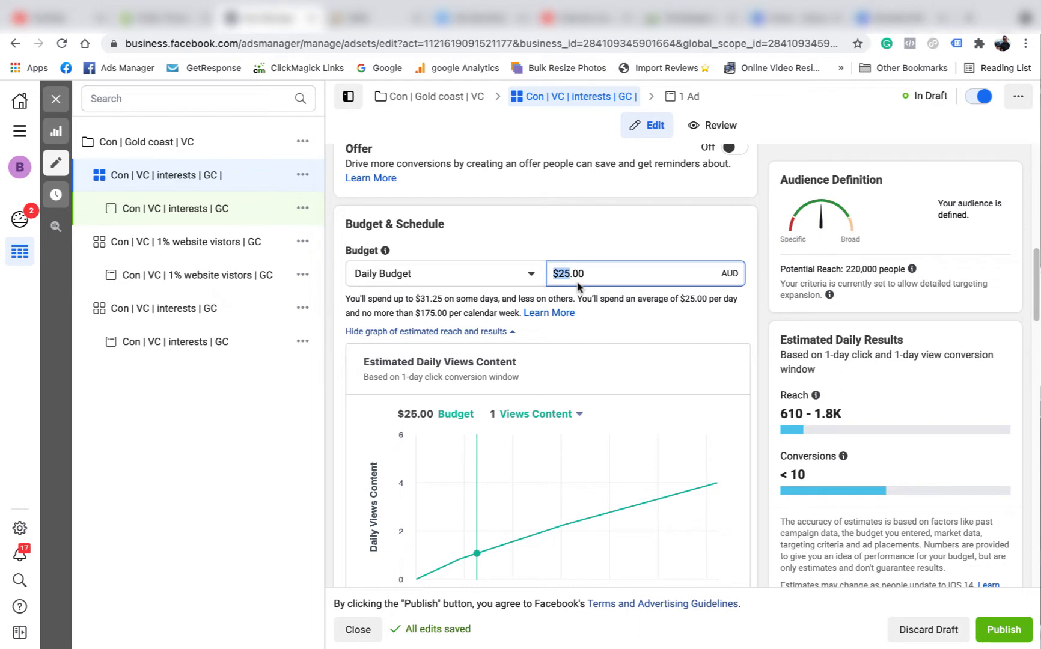
pyautogui.write('8')
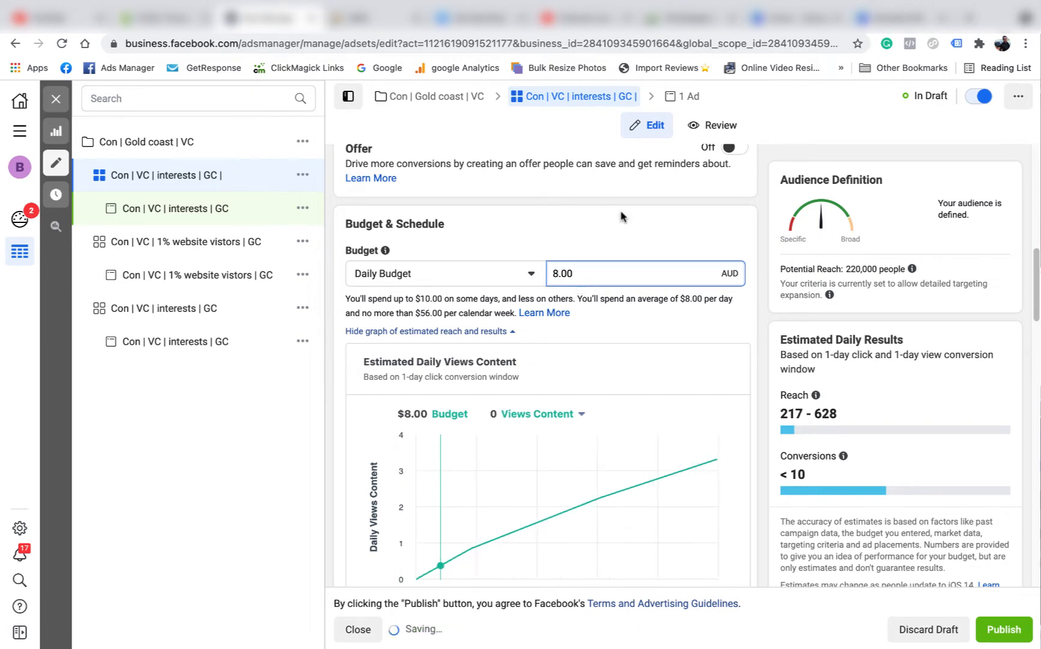
pyautogui.click(623, 242)
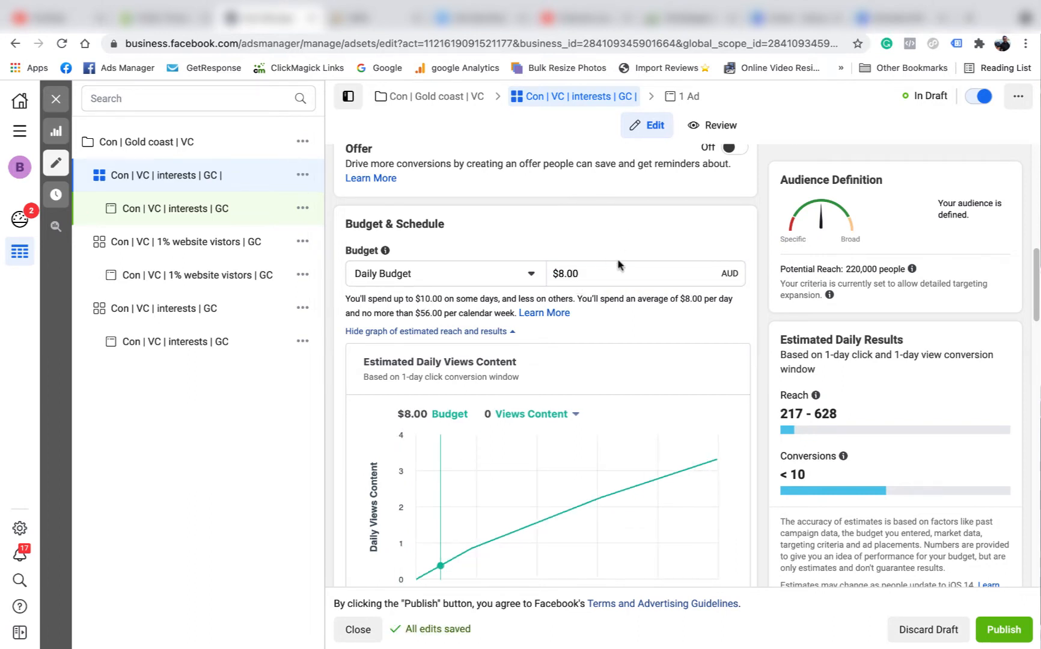
pyautogui.scroll(-10, 606, 255)
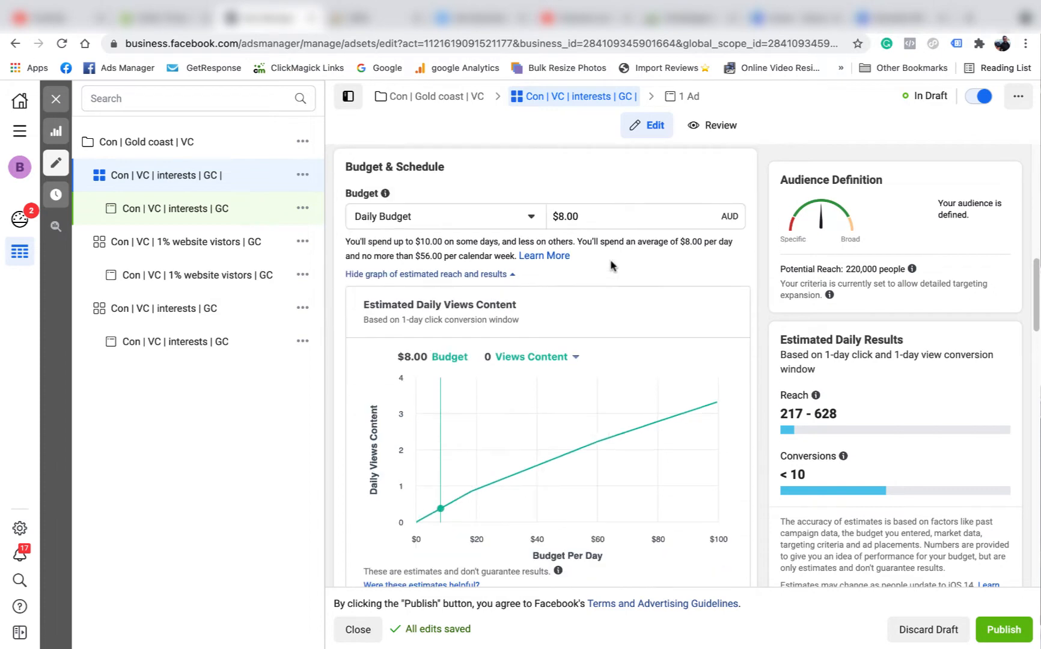
# Set the duplicated ad set's gender targeting to All and open its detailed targeting for editing.
pyautogui.scroll(-6, 611, 267)
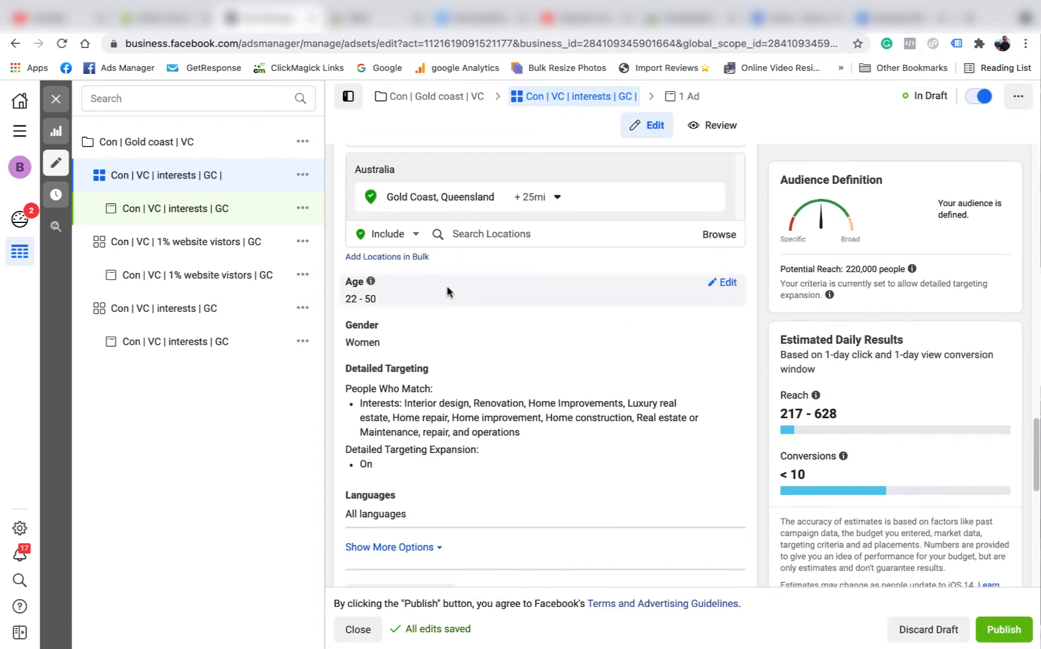
pyautogui.click(722, 328)
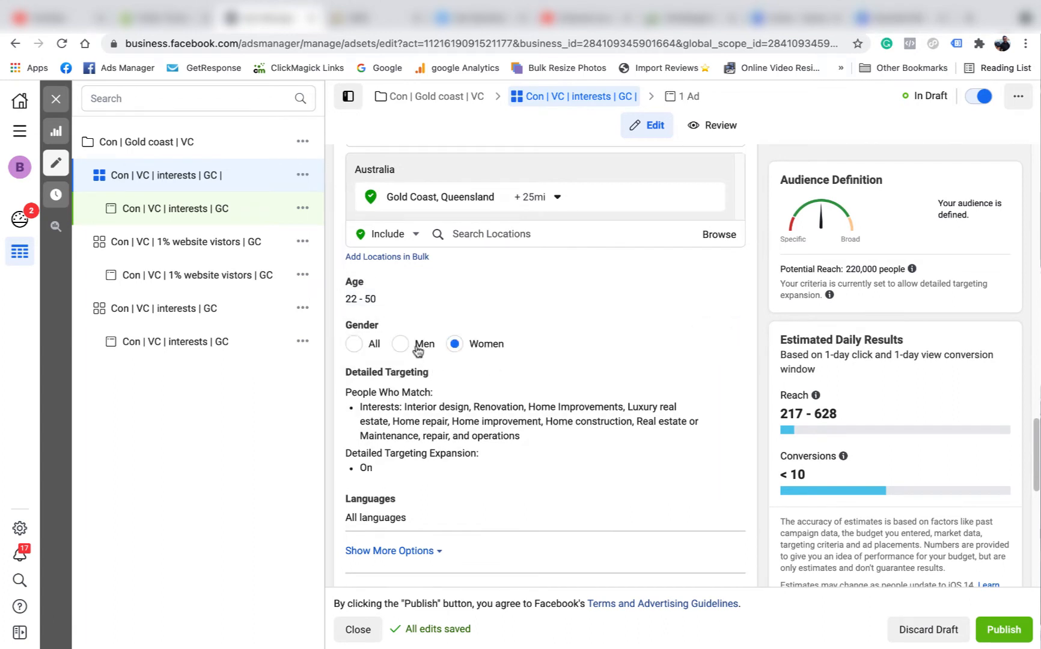
pyautogui.click(366, 347)
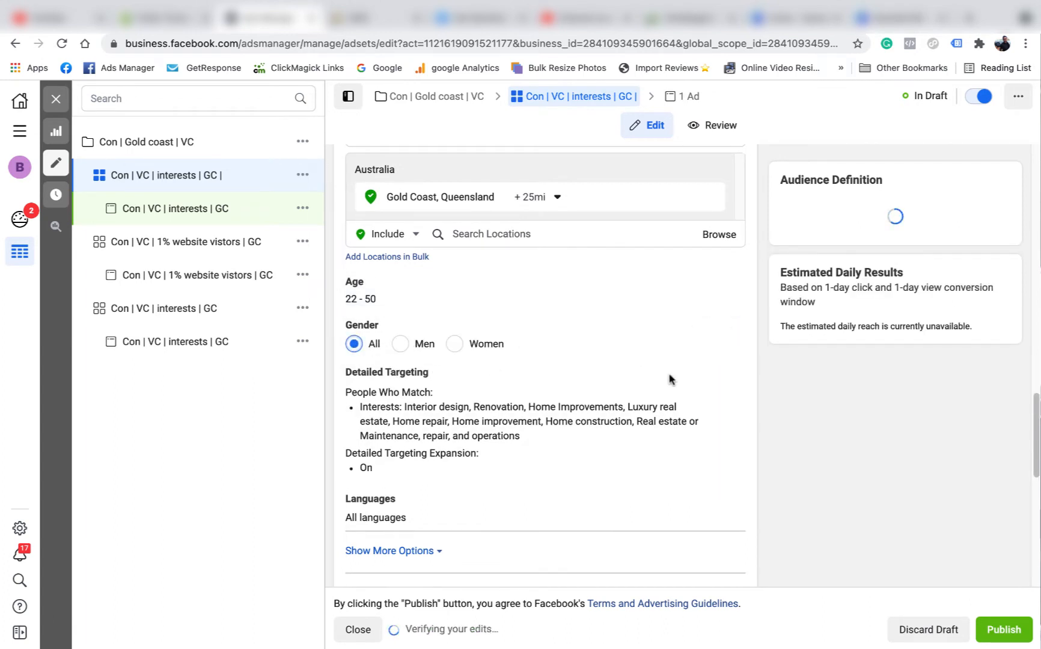
pyautogui.click(731, 382)
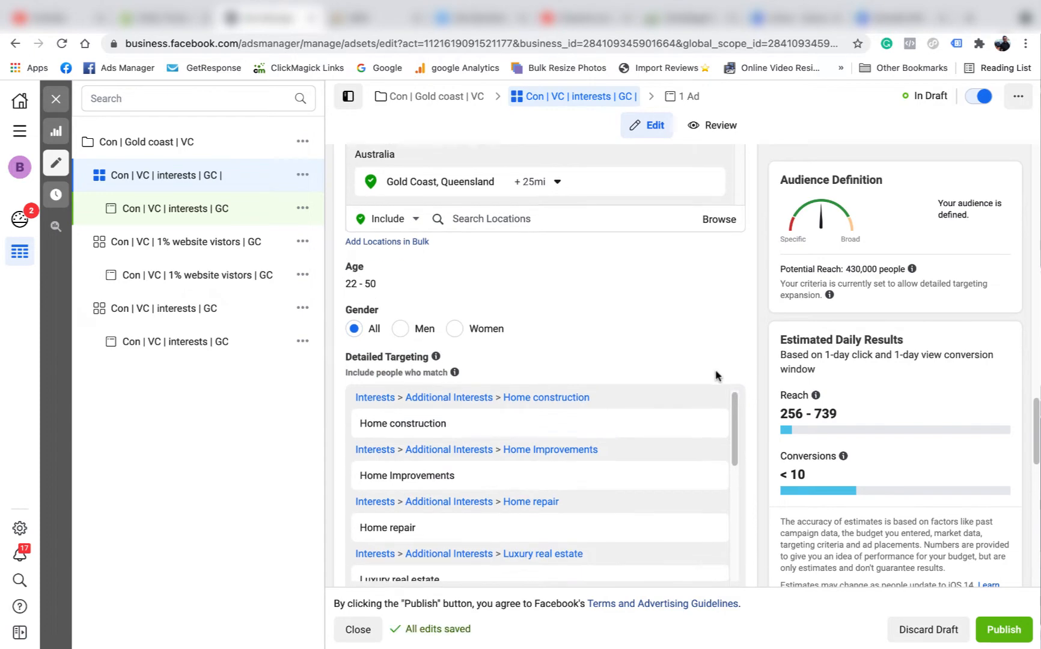
# Duplicate the browser tab that holds the ad set editor.
pyautogui.scroll(-1, 716, 372)
pyautogui.rightClick(268, 25)
pyautogui.click(327, 113)
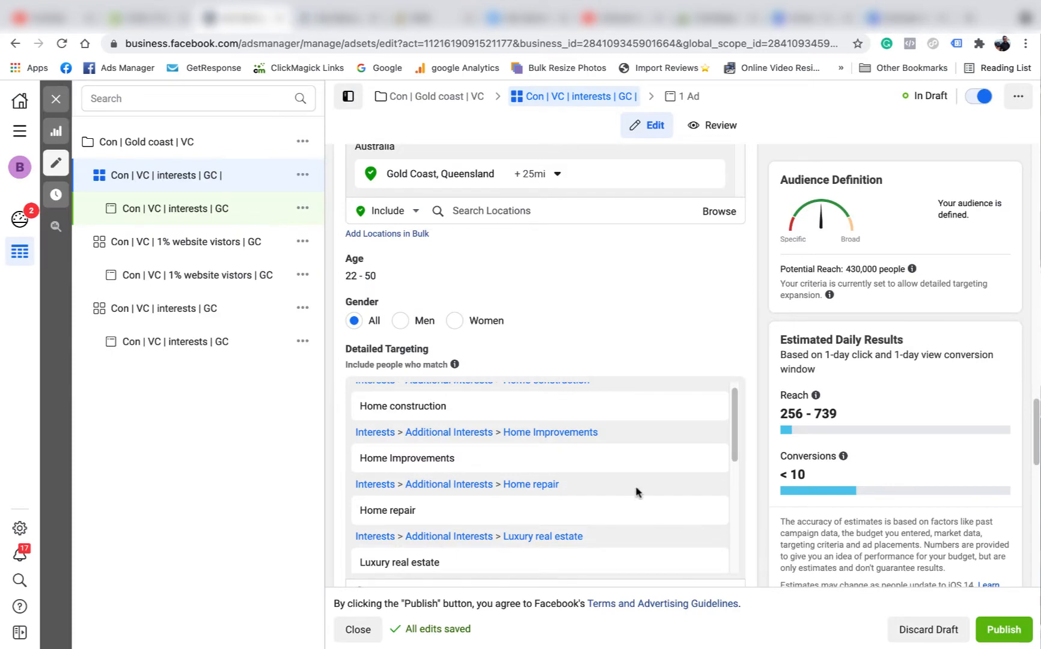
# Turn off Detailed Targeting Expansion for the duplicated ad set.
pyautogui.scroll(-5, 757, 431)
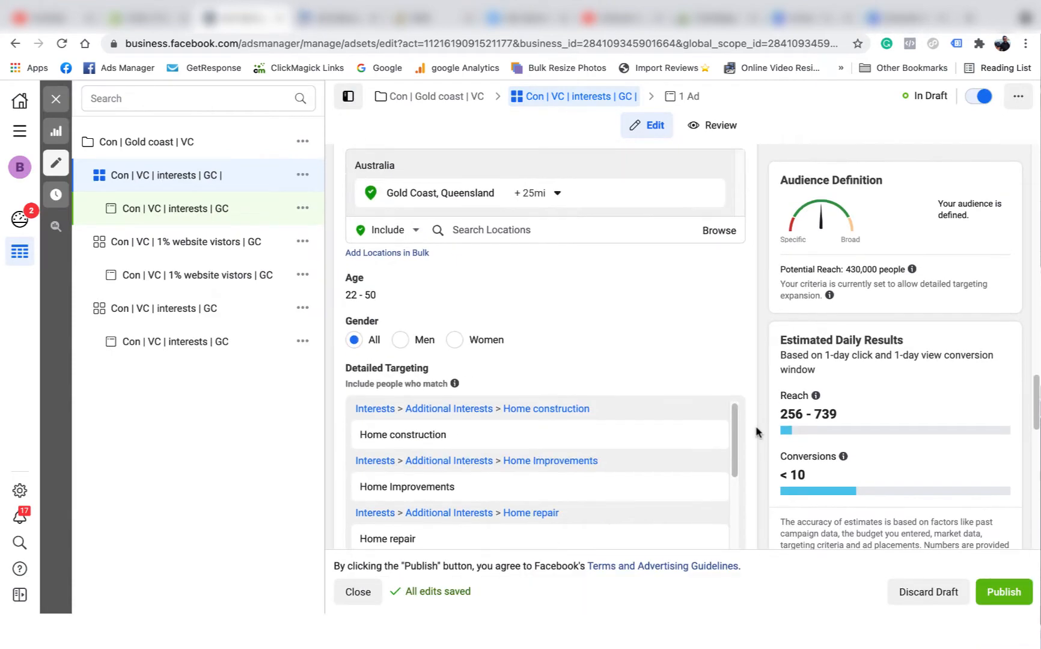
pyautogui.moveTo(698, 347)
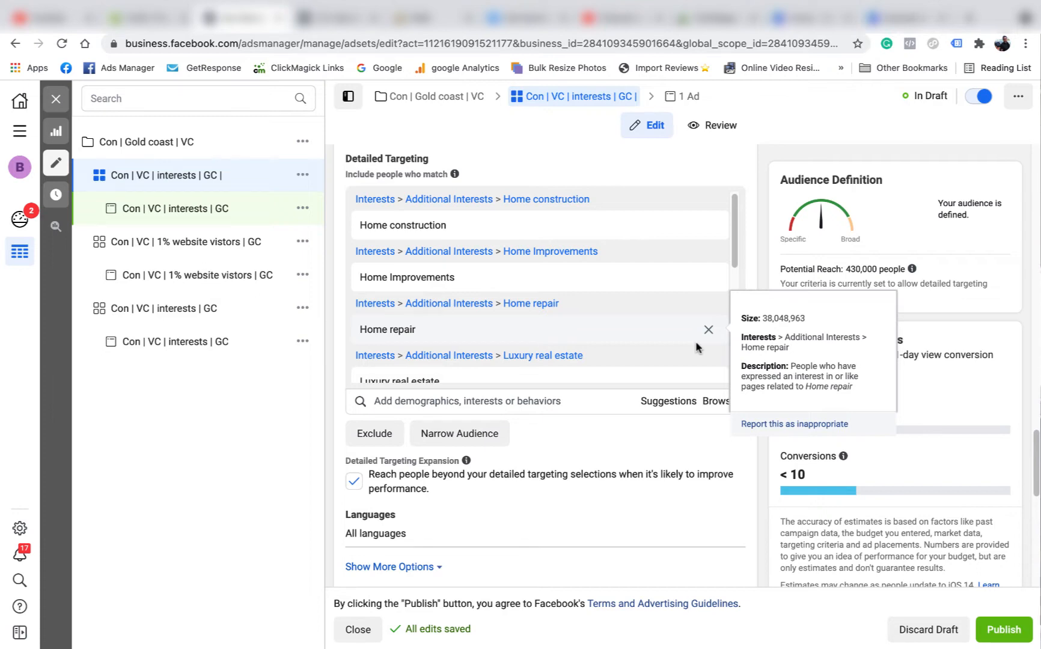
pyautogui.click(354, 481)
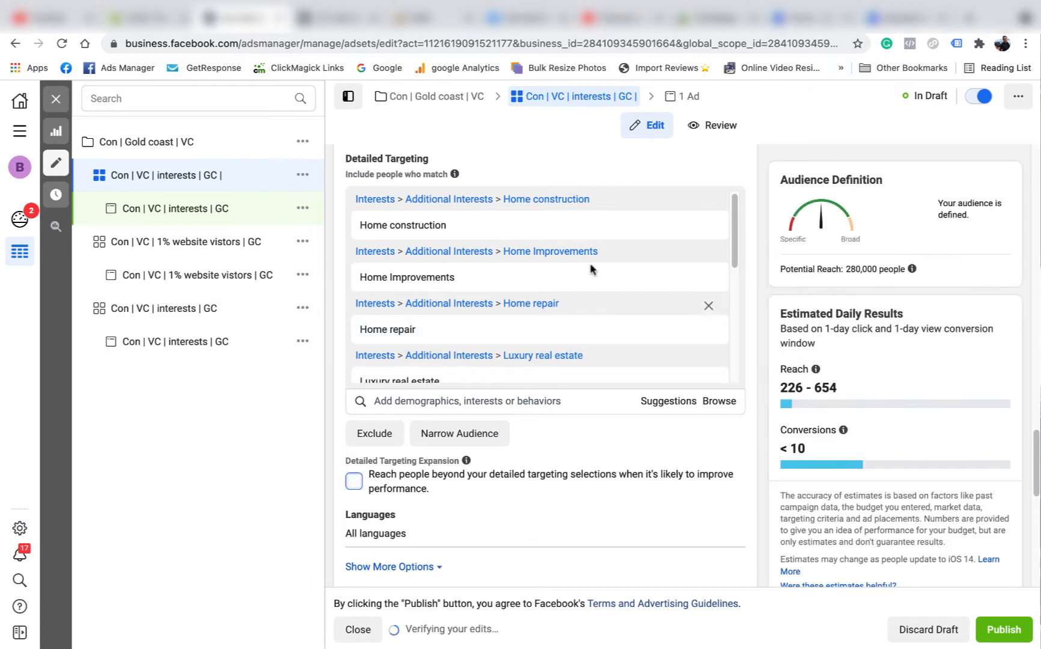
# Examine the included interests and their sizes against the audience's potential reach.
pyautogui.moveTo(609, 237)
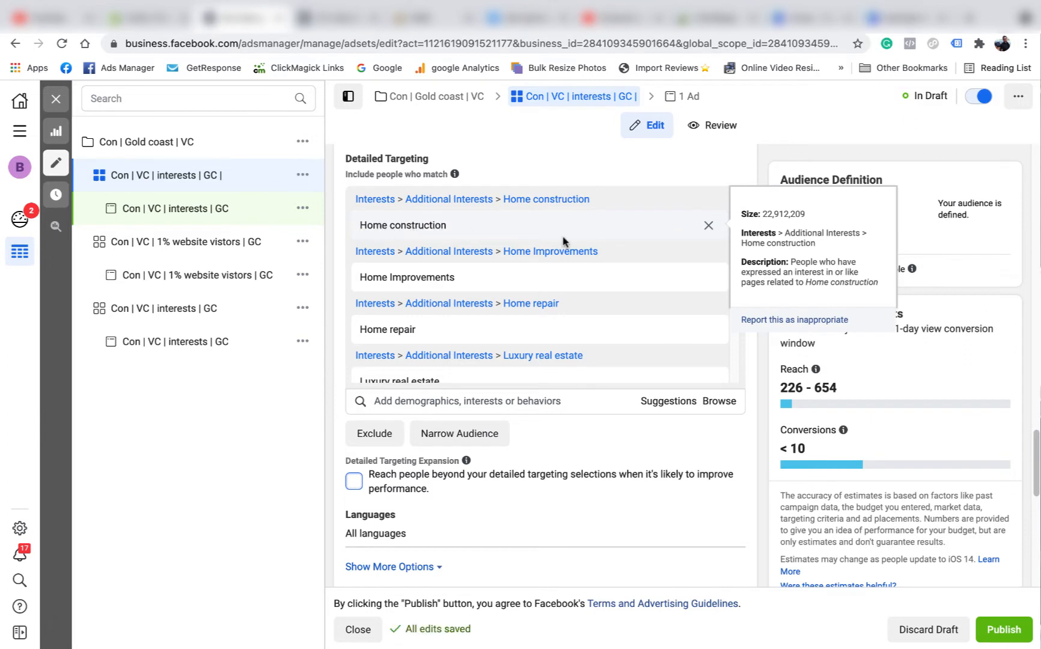
pyautogui.moveTo(494, 337)
pyautogui.scroll(-1, 558, 340)
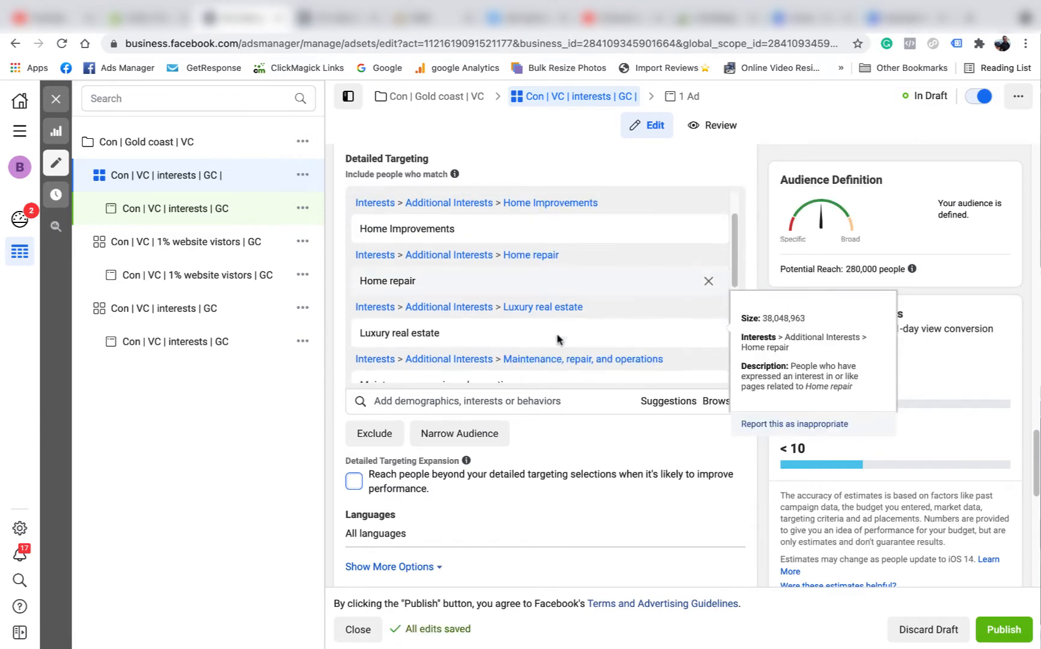
pyautogui.scroll(-1, 558, 340)
pyautogui.moveTo(388, 307)
pyautogui.scroll(-2, 560, 308)
pyautogui.moveTo(468, 273)
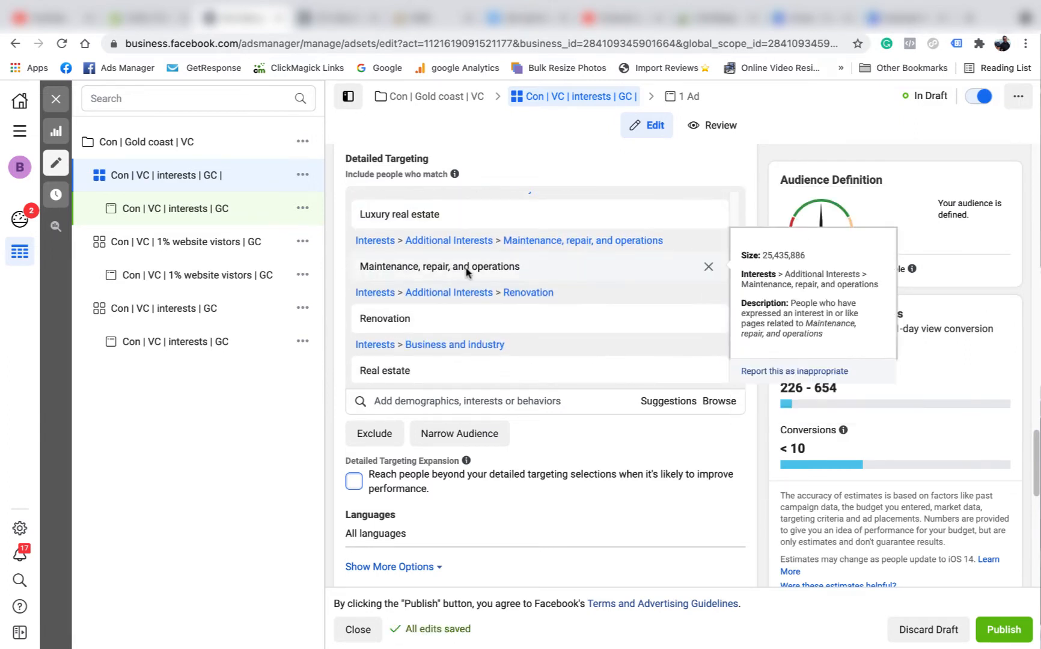
pyautogui.scroll(-1, 481, 289)
pyautogui.scroll(-2, 481, 325)
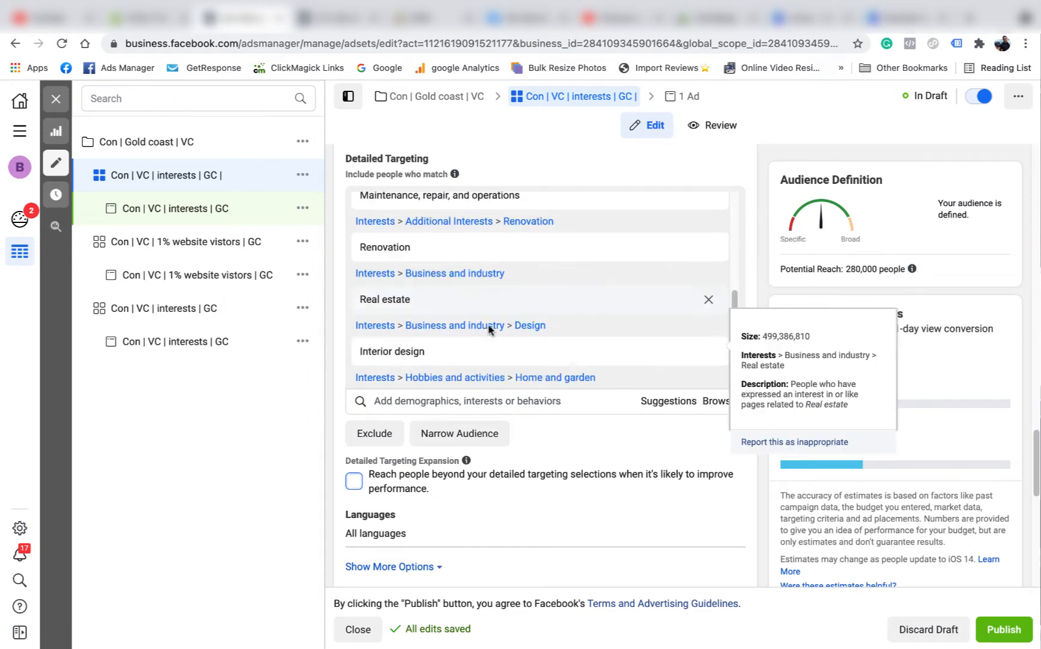
pyautogui.scroll(-1, 420, 319)
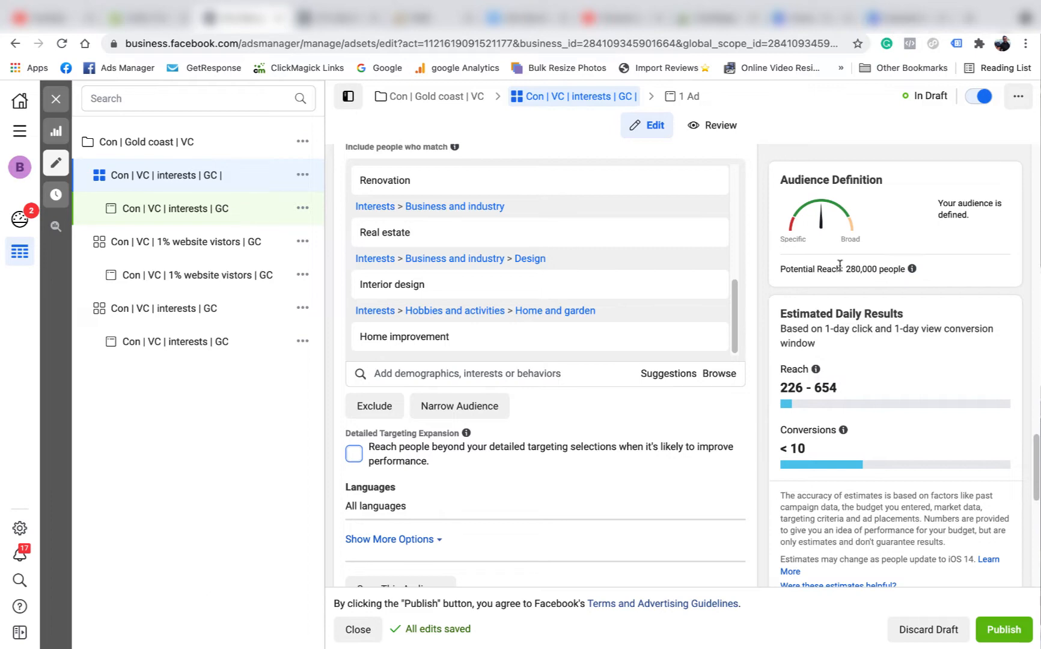
pyautogui.moveTo(848, 269); pyautogui.dragTo(857, 268)
pyautogui.scroll(6, 700, 283)
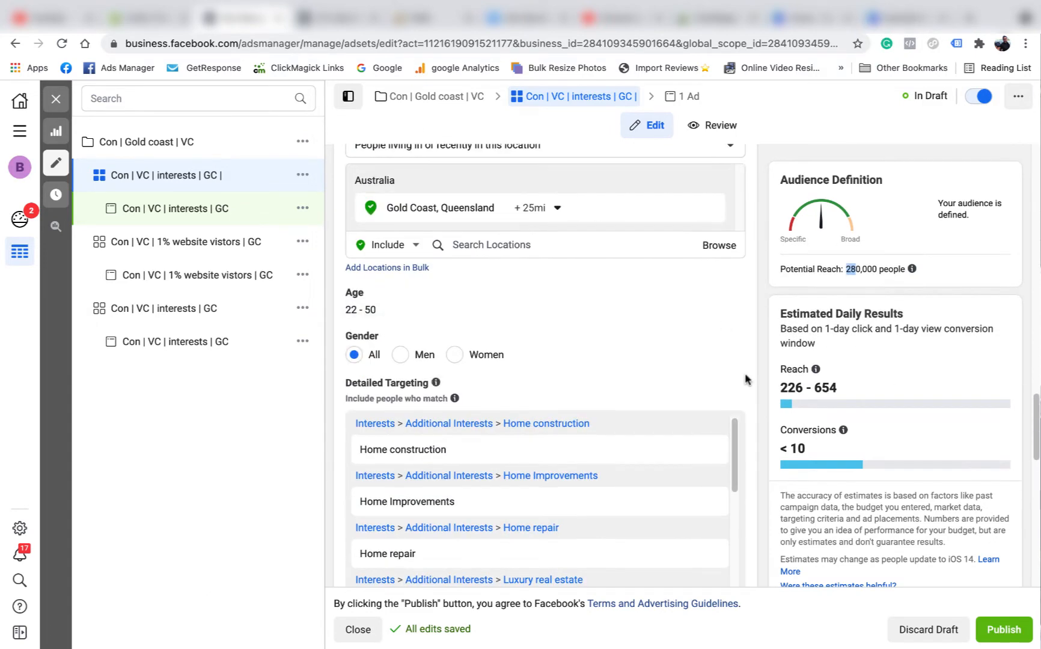
pyautogui.scroll(-4, 745, 379)
pyautogui.scroll(2, 709, 228)
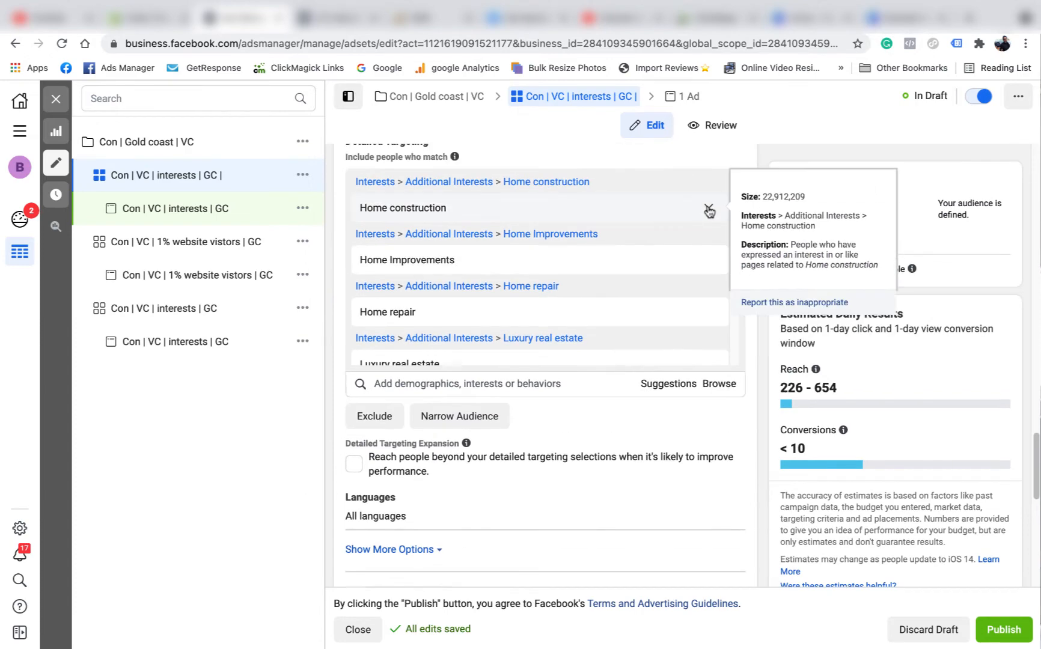
# Remove all included interests from detailed targeting, from Home construction through Home improvement.
pyautogui.click(708, 209)
pyautogui.click(710, 209)
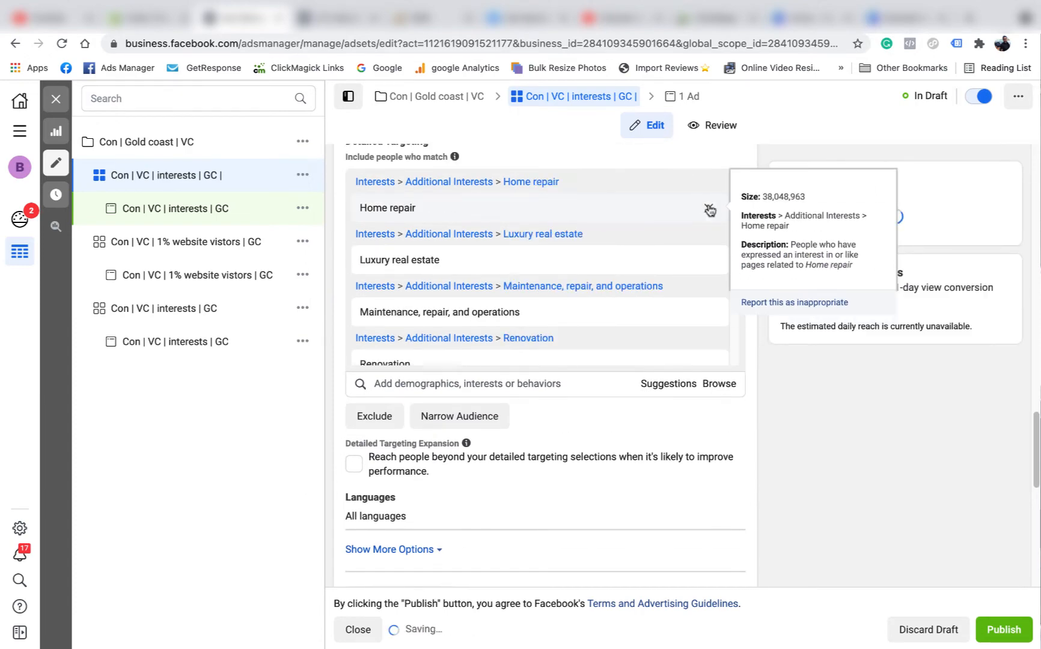
pyautogui.click(709, 209)
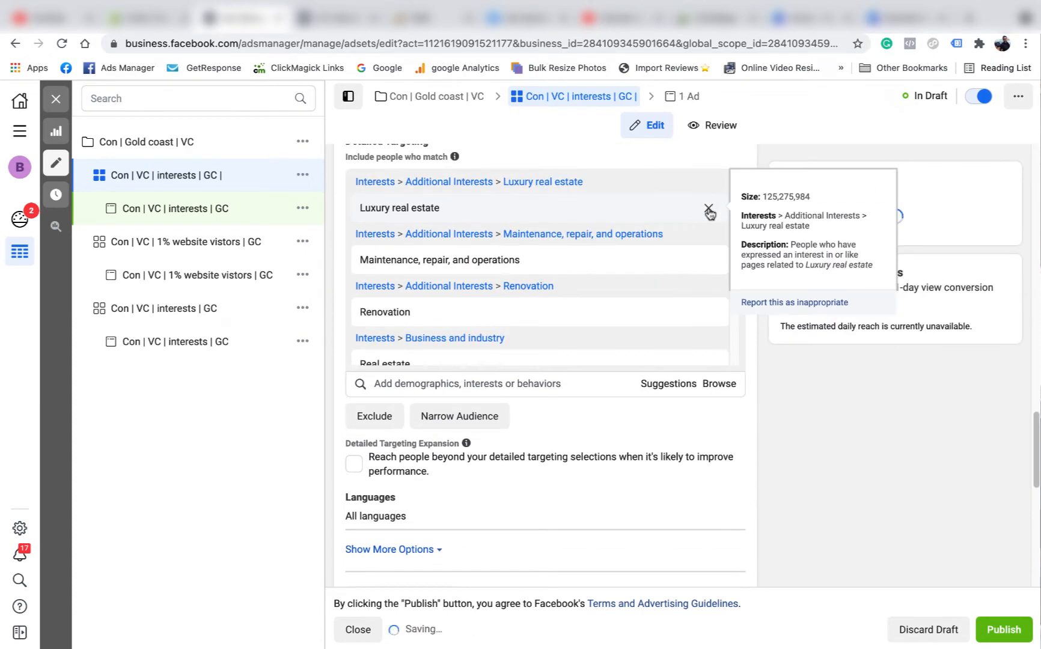
pyautogui.click(709, 210)
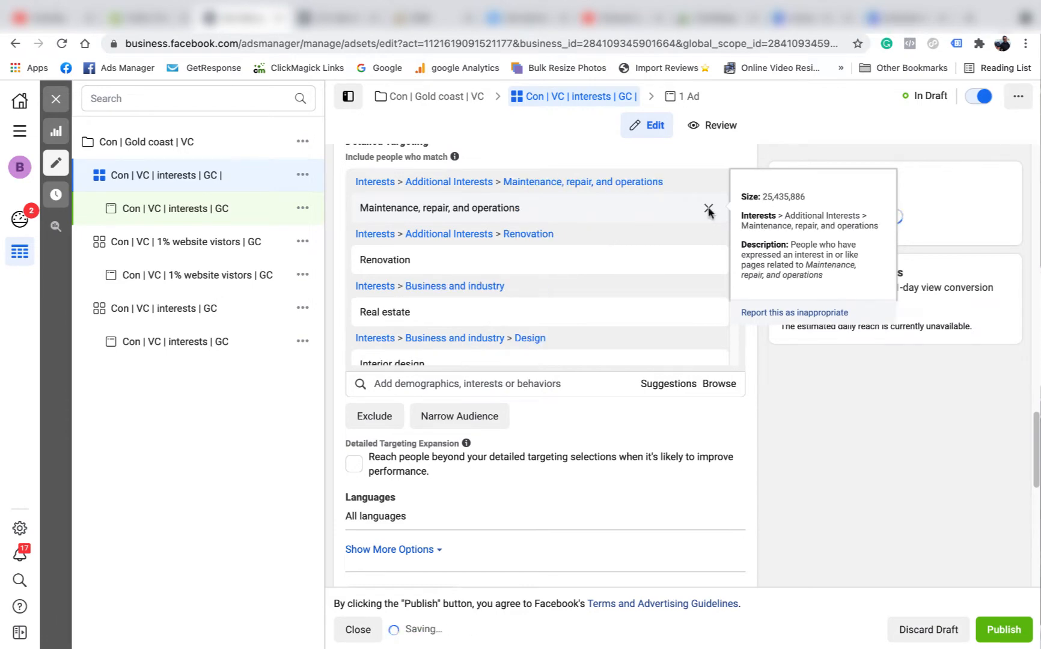
pyautogui.click(709, 209)
pyautogui.click(709, 209)
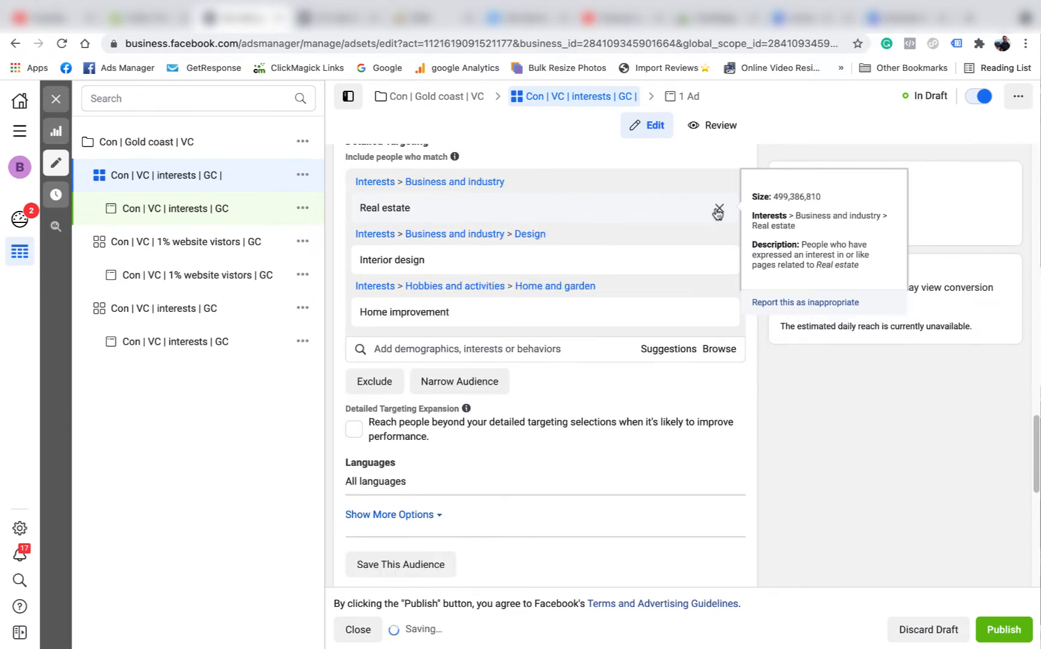
pyautogui.click(718, 210)
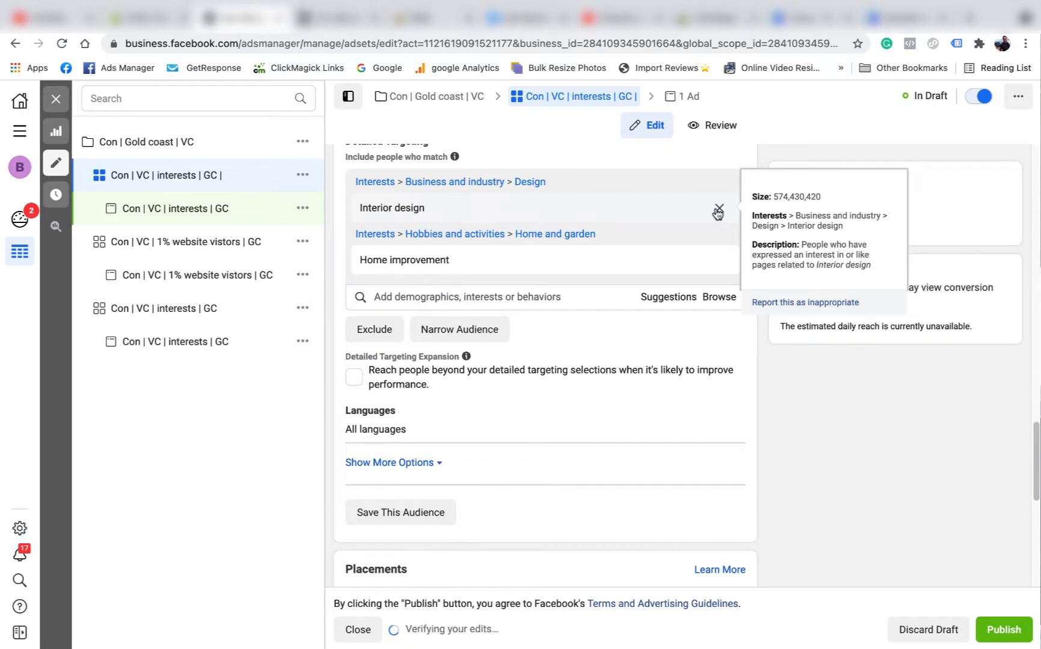
pyautogui.click(719, 211)
pyautogui.click(718, 209)
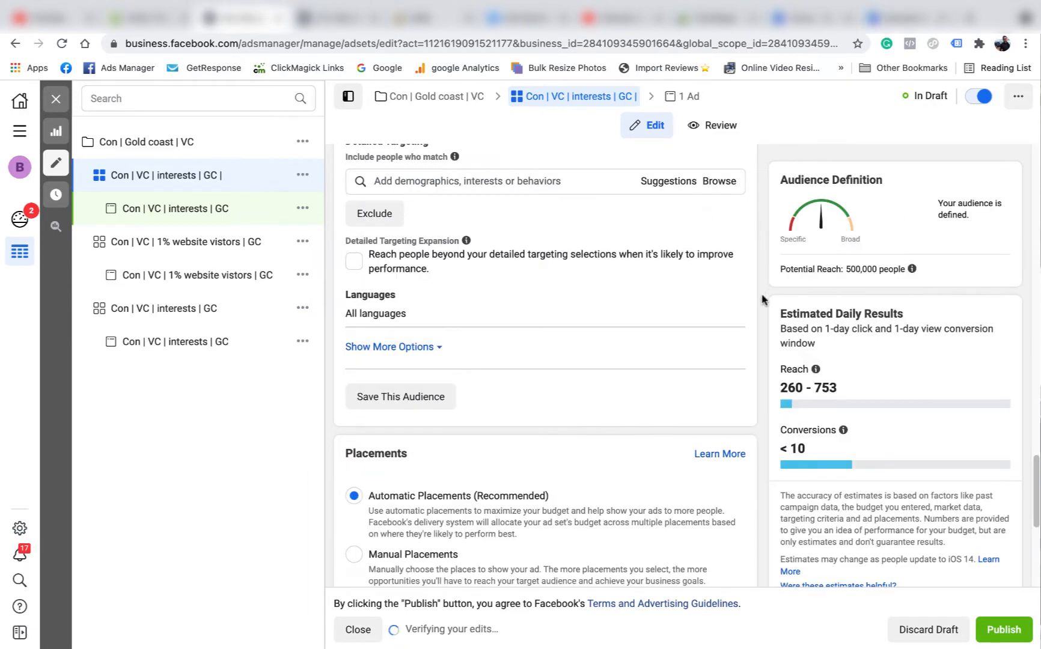
# Search detailed targeting for "bunn" and add the Bunnings Warehouse interest as the only included one.
pyautogui.scroll(5, 762, 299)
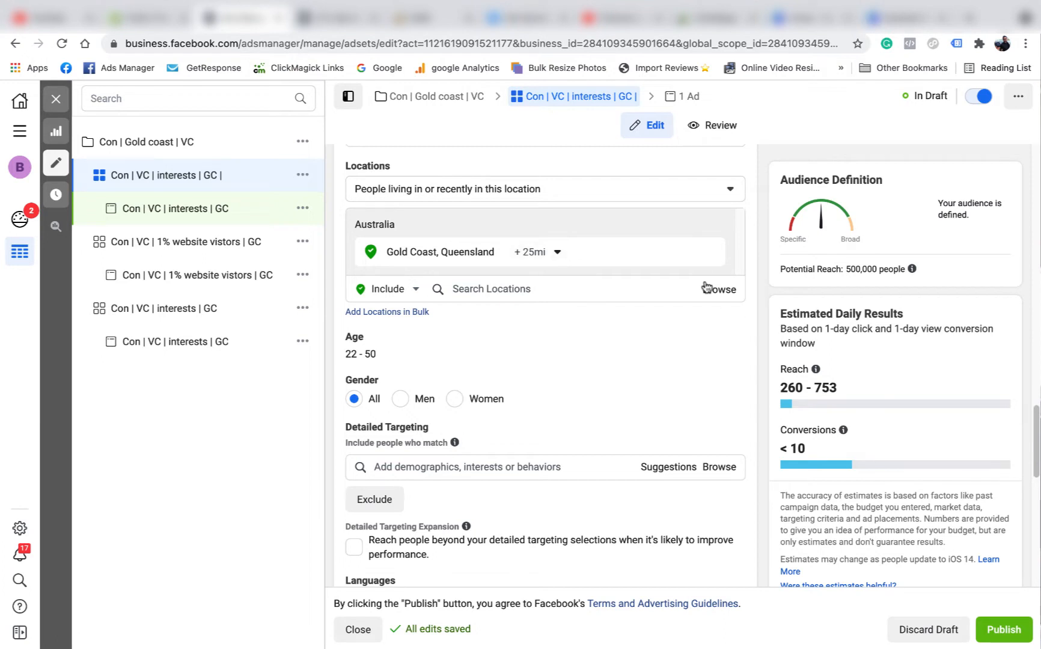
pyautogui.scroll(-3, 734, 331)
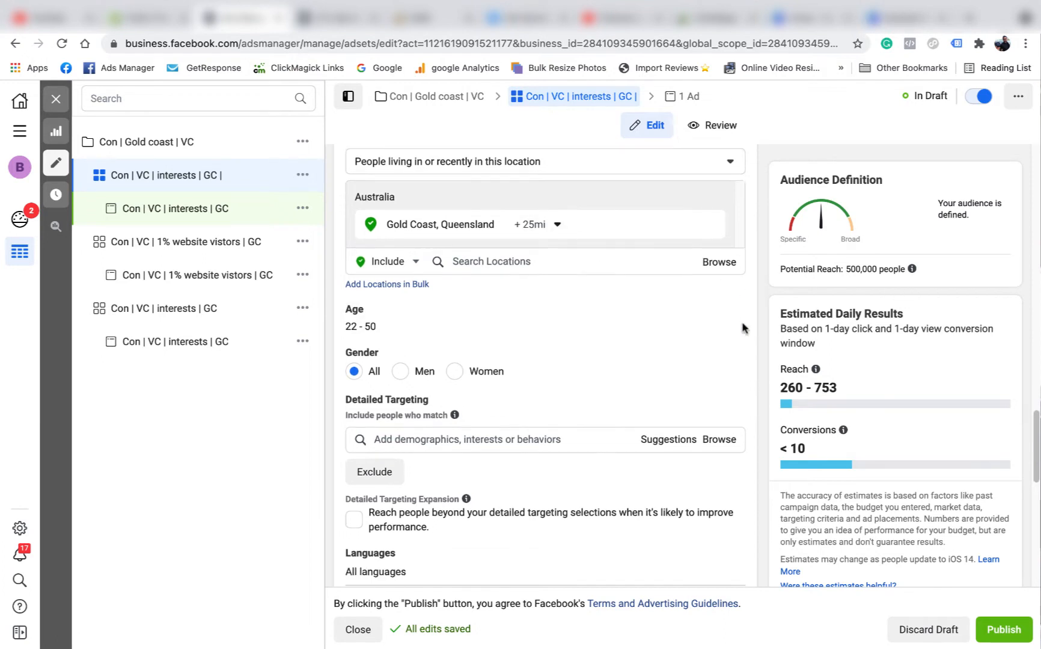
pyautogui.scroll(-1, 722, 328)
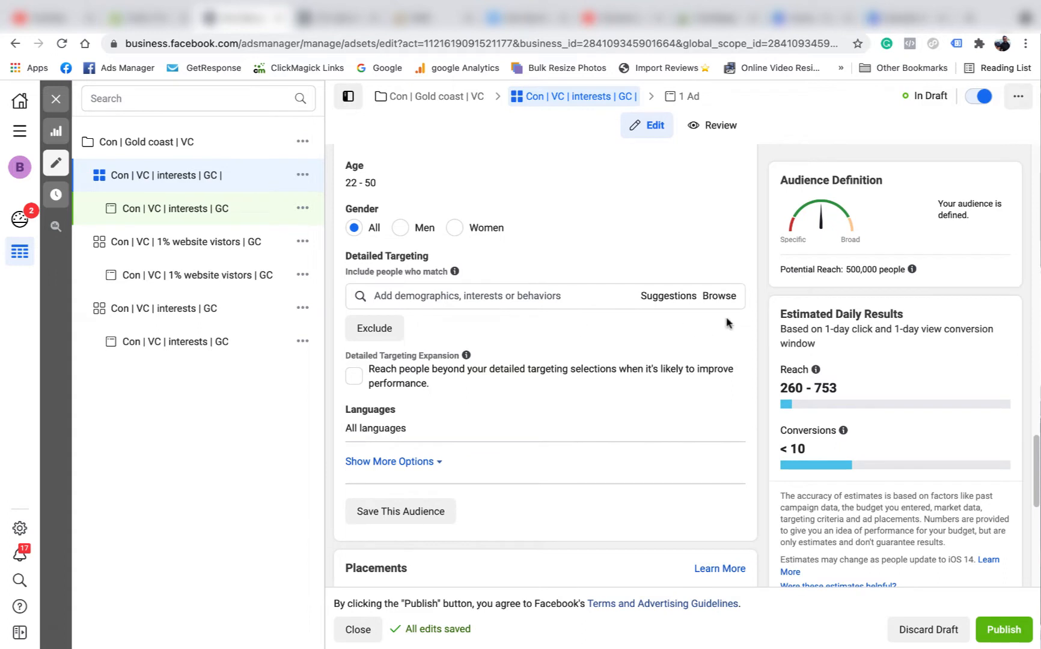
pyautogui.click(454, 299)
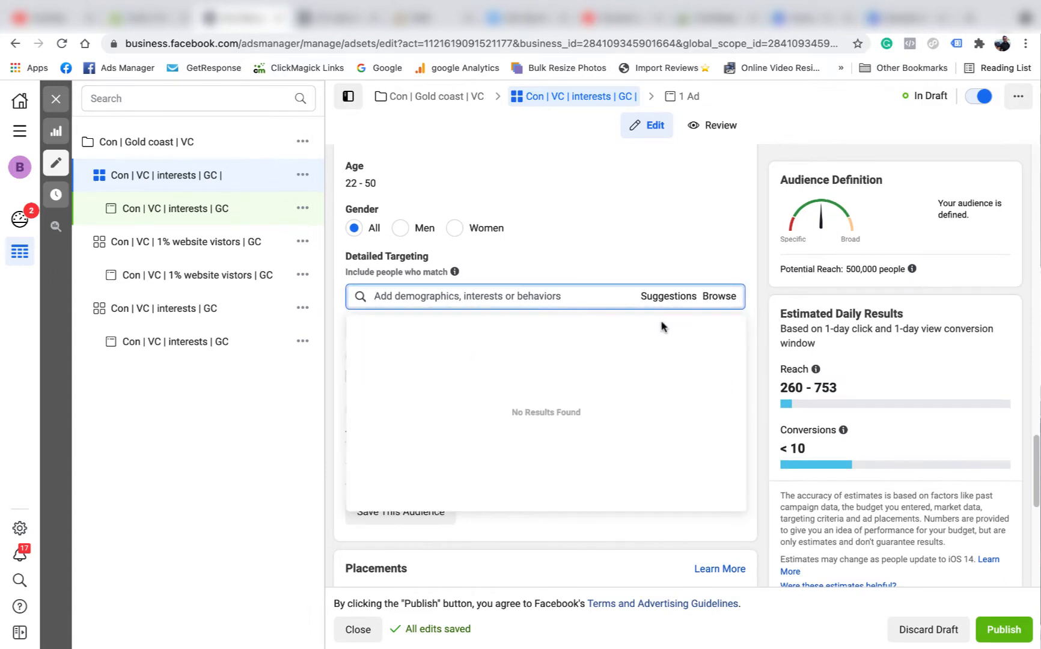
pyautogui.write('bunn')
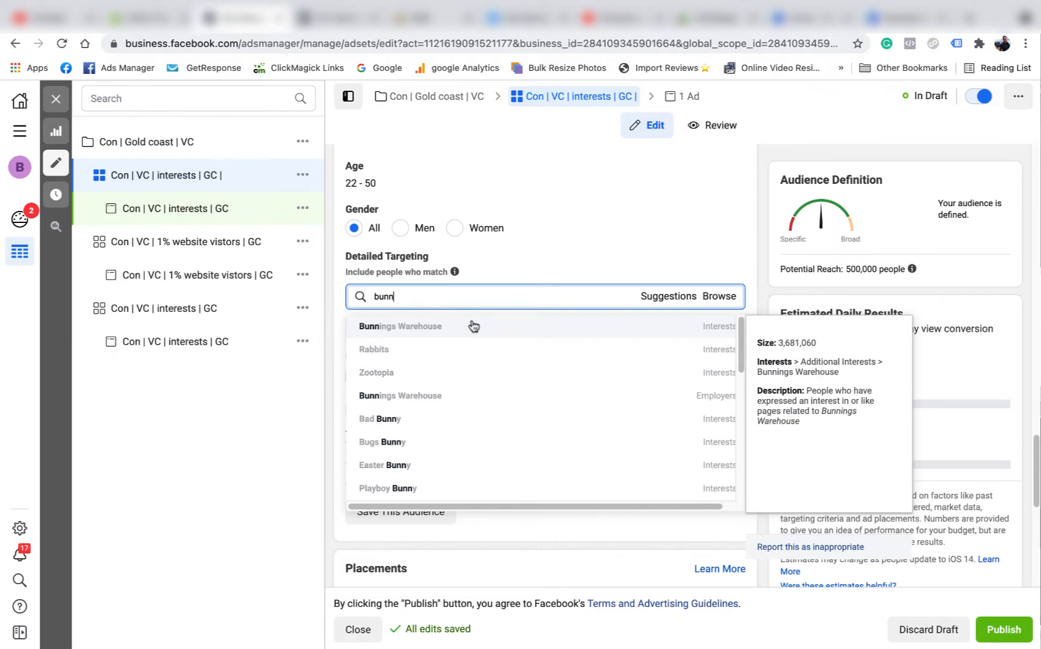
pyautogui.click(474, 326)
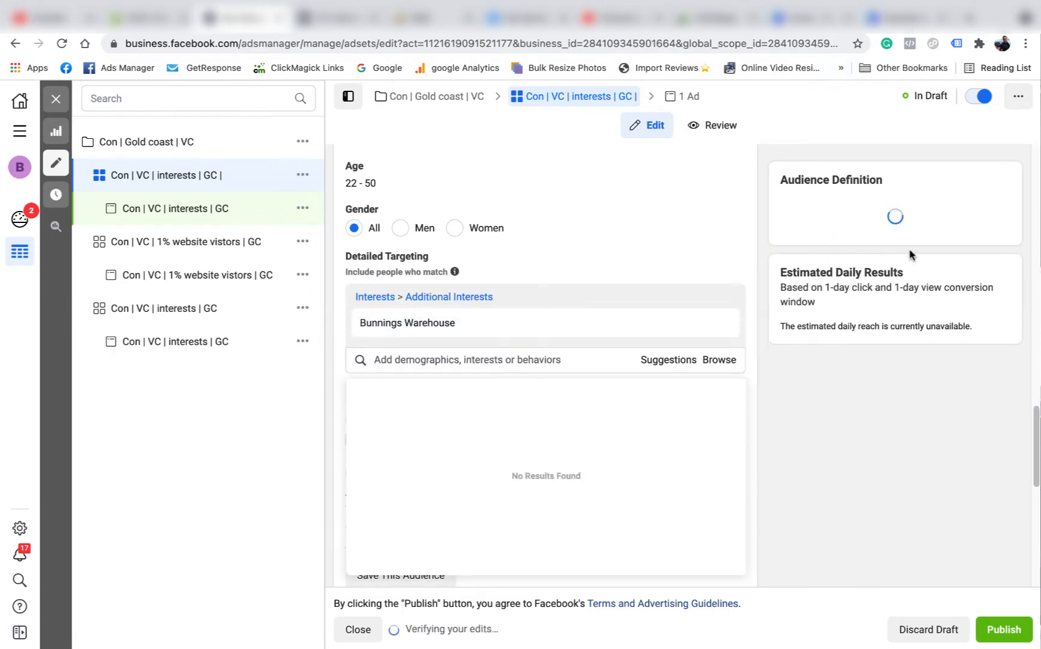
pyautogui.click(762, 329)
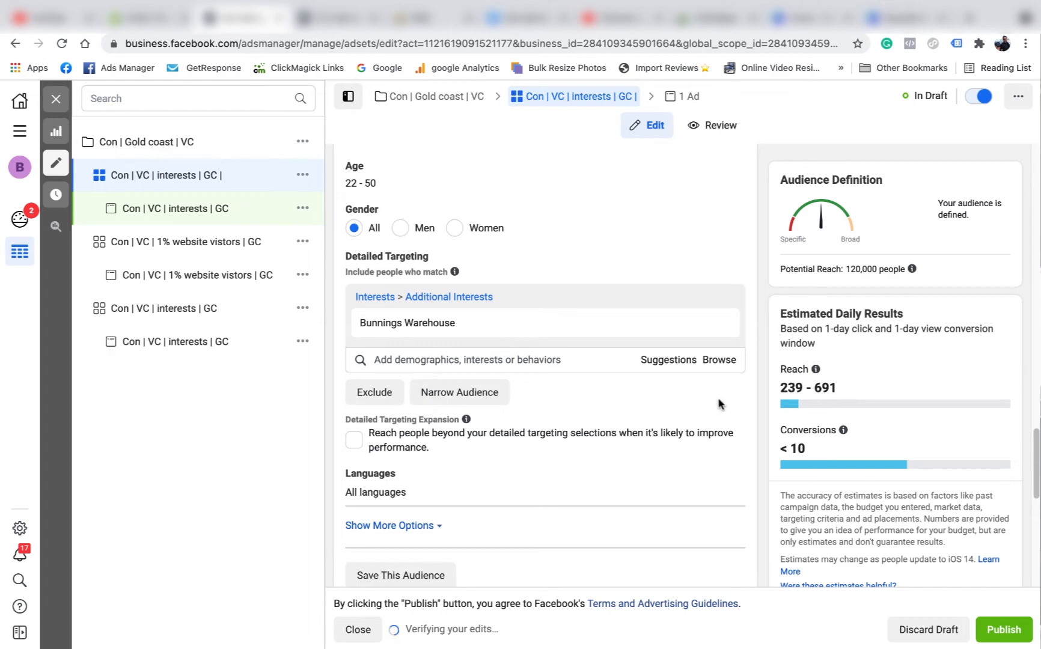
# Copy the interest's name onto the end of the ad set name, making it "Con | VC | interests | GC | Bunnings Warehouse".
pyautogui.scroll(8, 720, 404)
pyautogui.scroll(-8, 722, 398)
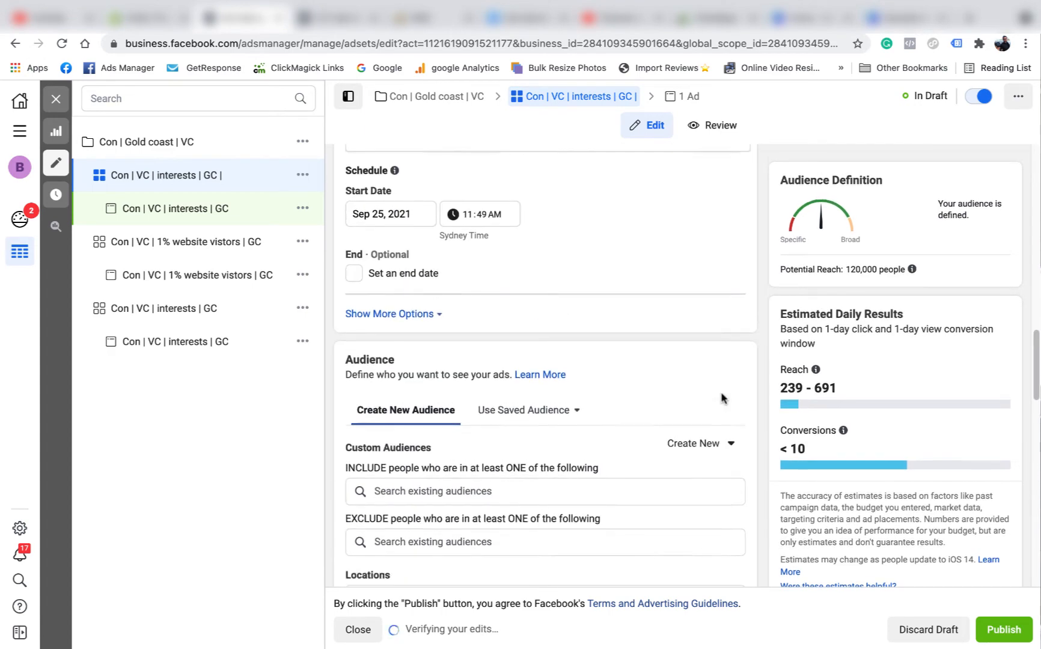
pyautogui.moveTo(455, 224); pyautogui.dragTo(366, 224)
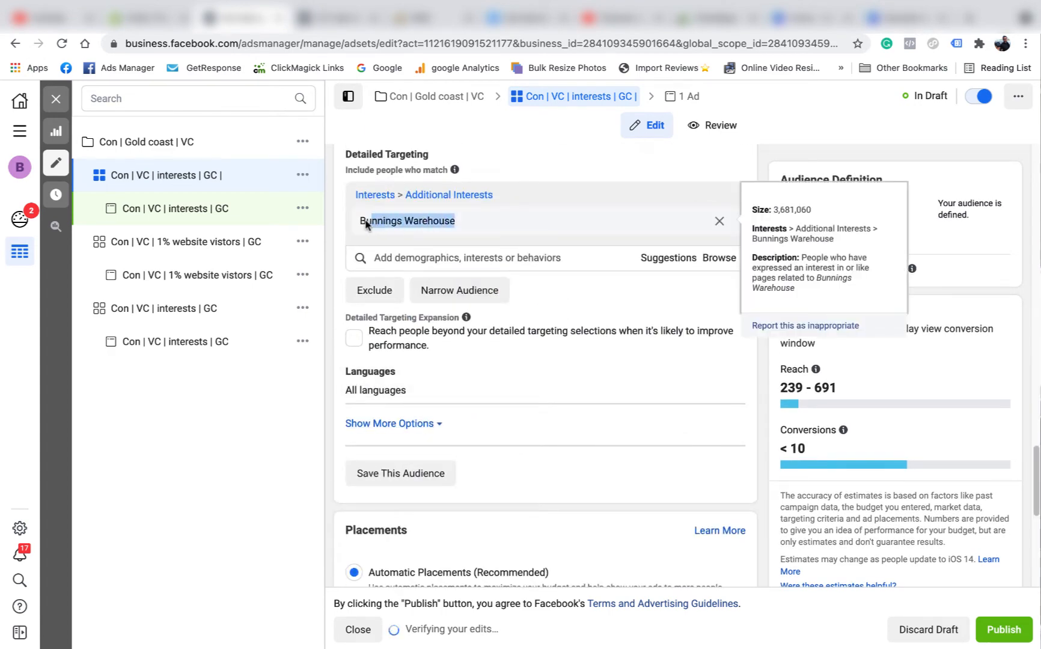
pyautogui.rightClick(363, 224)
pyautogui.click(421, 254)
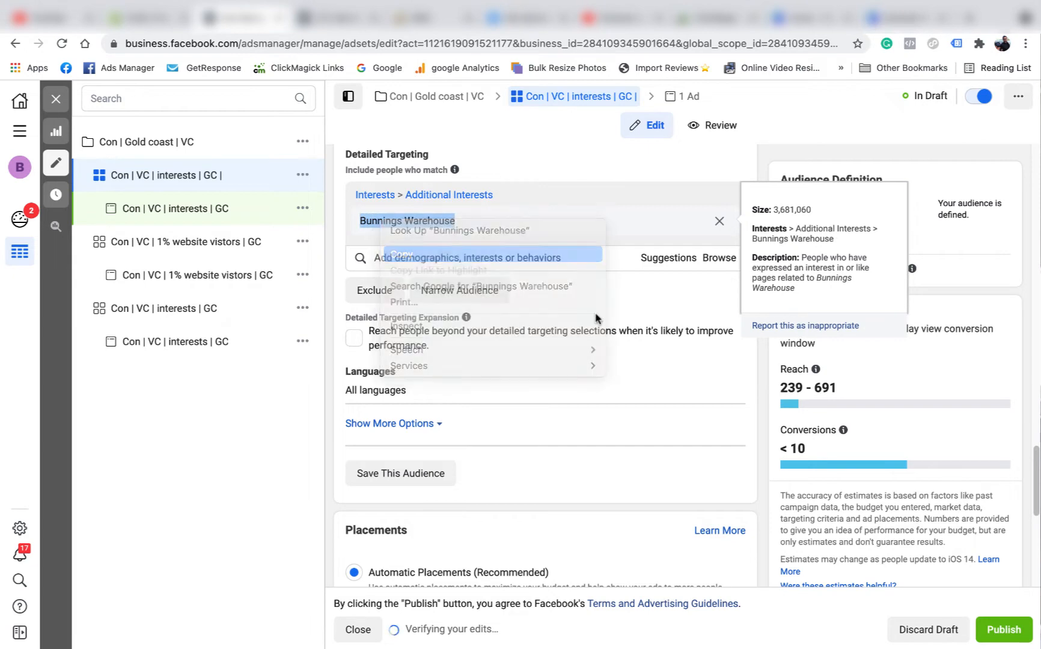
pyautogui.scroll(15, 763, 389)
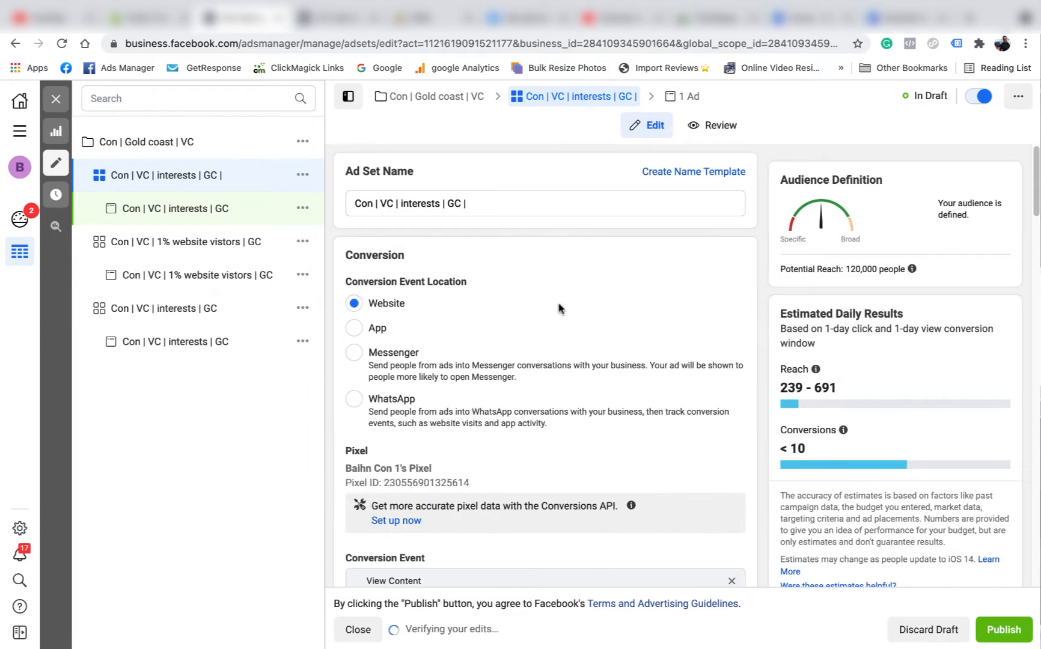
pyautogui.click(490, 202)
pyautogui.rightClick(490, 203)
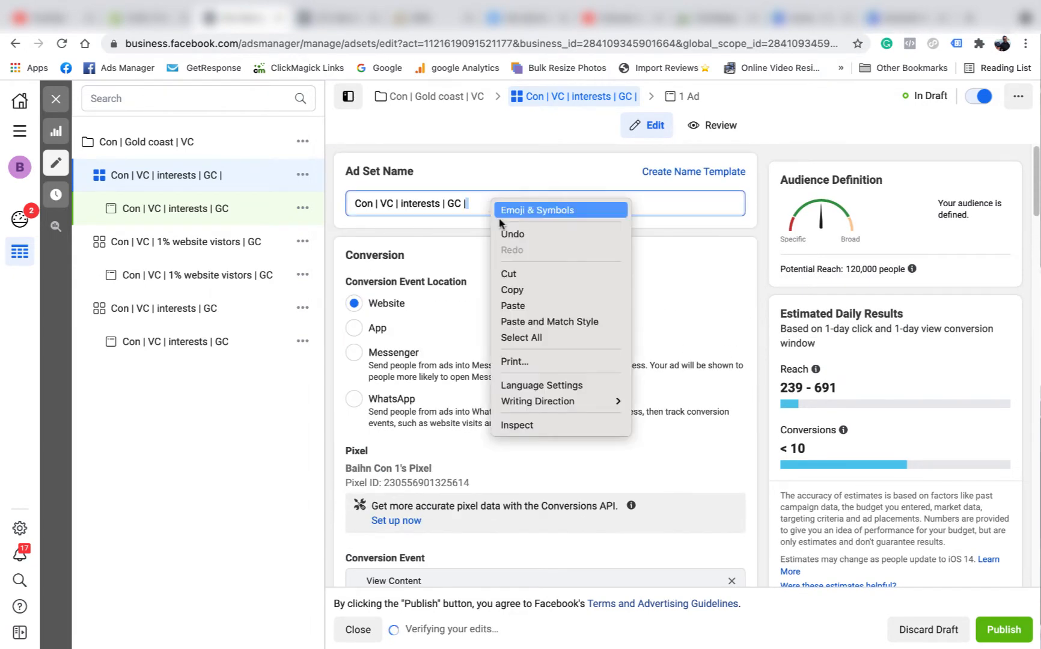
pyautogui.click(526, 300)
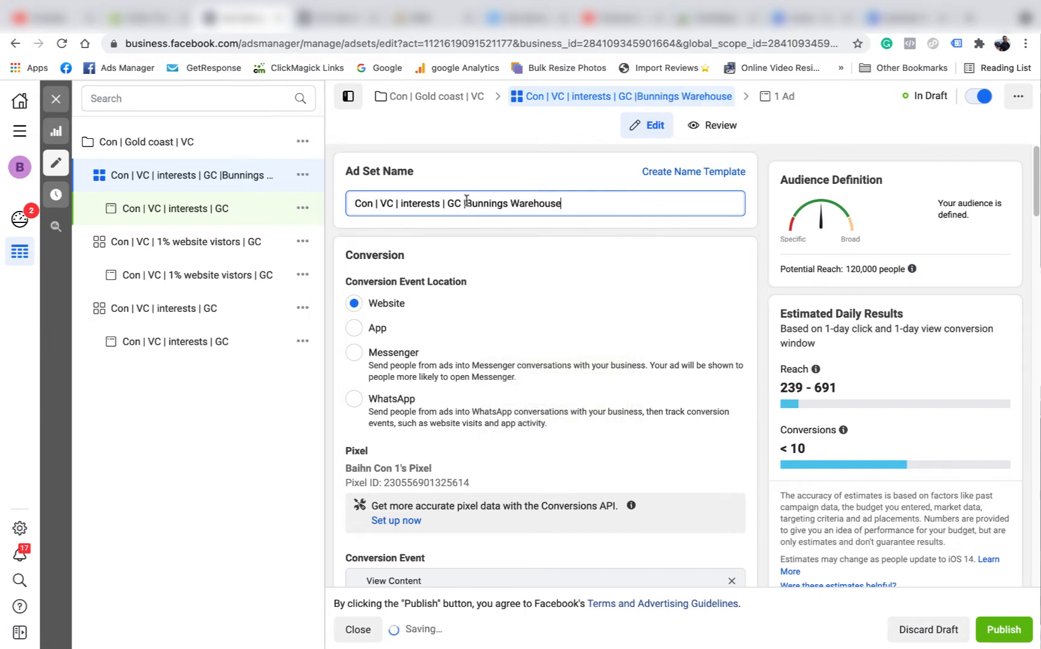
pyautogui.scroll(-5, 572, 325)
pyautogui.scroll(-10, 572, 334)
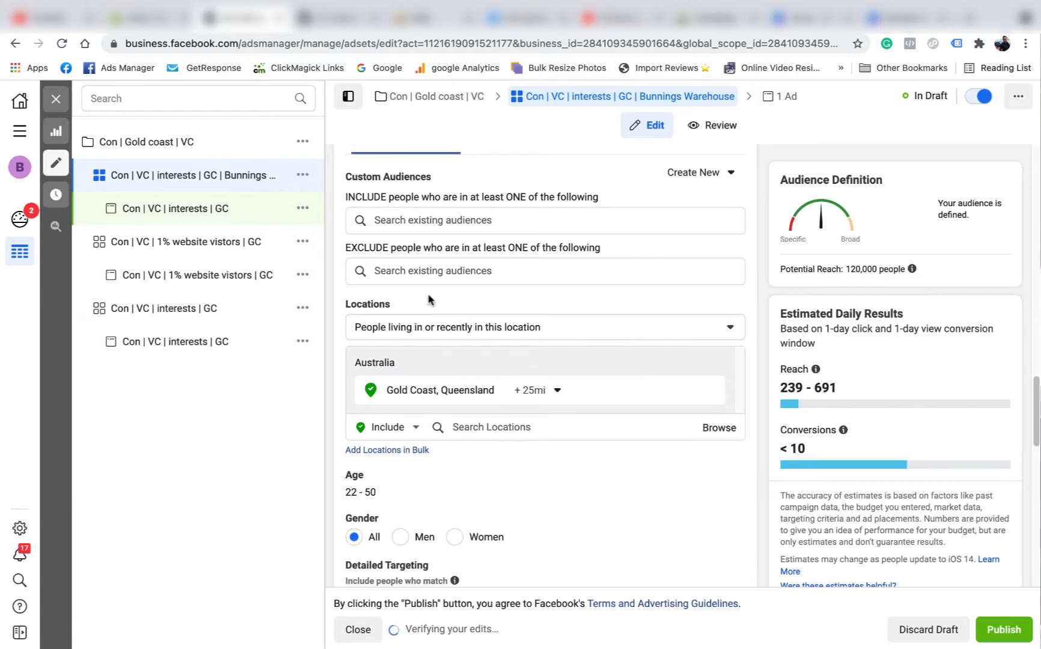
# Exclude the website custom audiences "CA - 180 days Leads 14/9" and "CA - 180 days Contact 14/9" from the ad set.
pyautogui.click(434, 270)
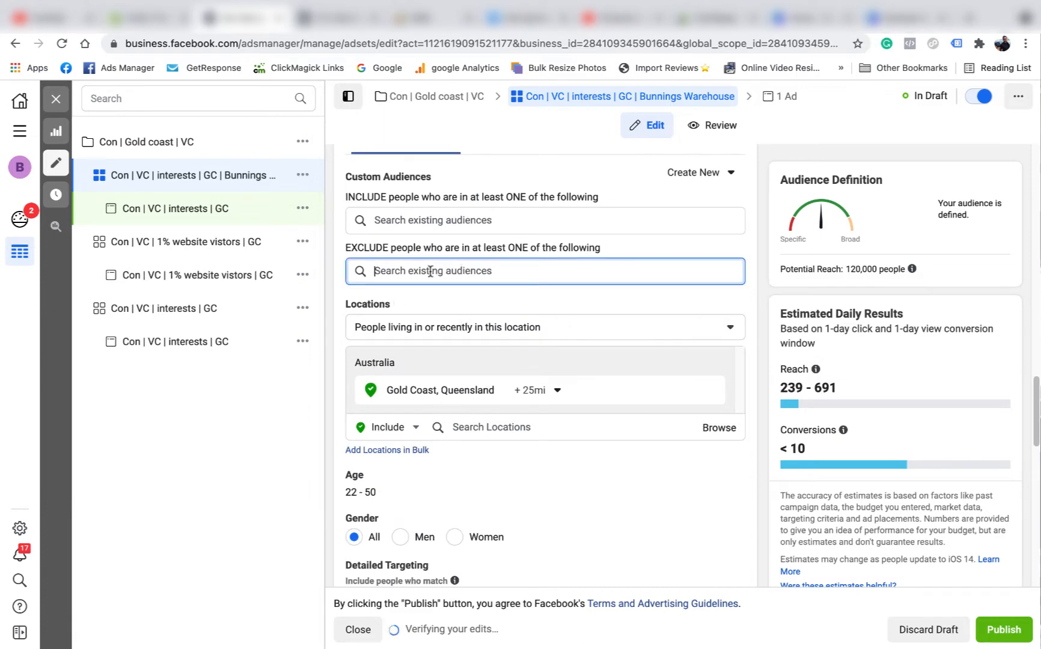
pyautogui.click(529, 306)
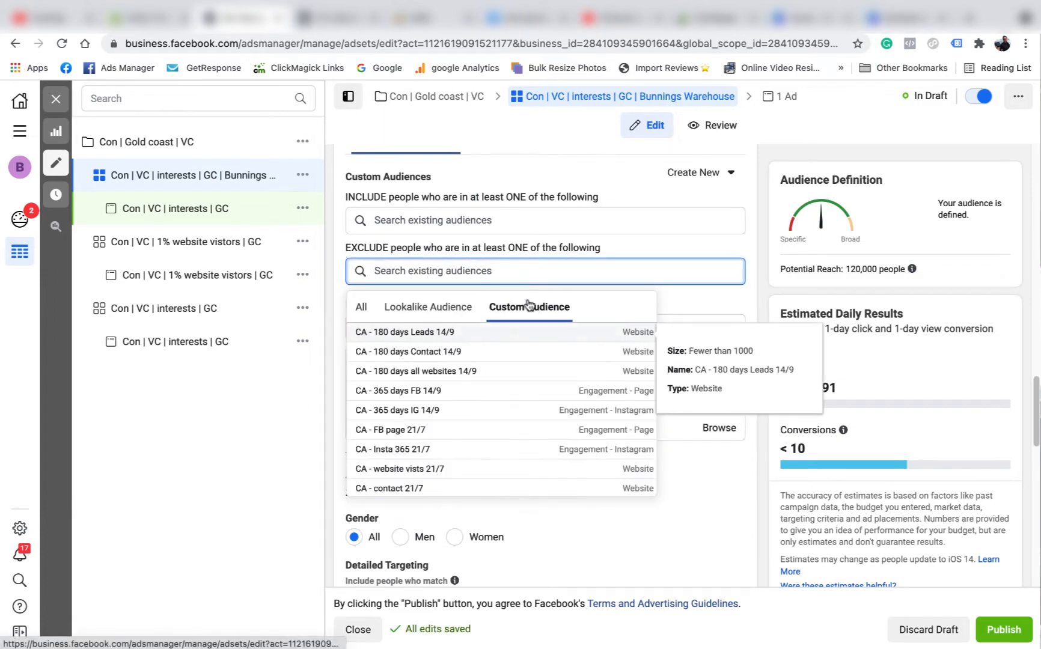
pyautogui.click(467, 334)
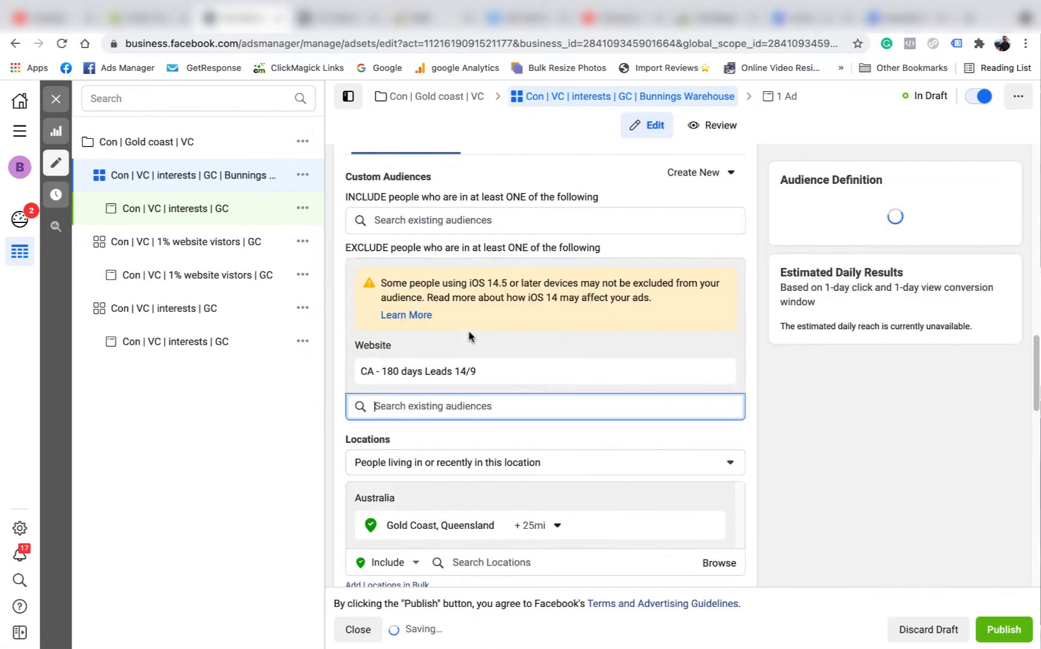
pyautogui.click(447, 462)
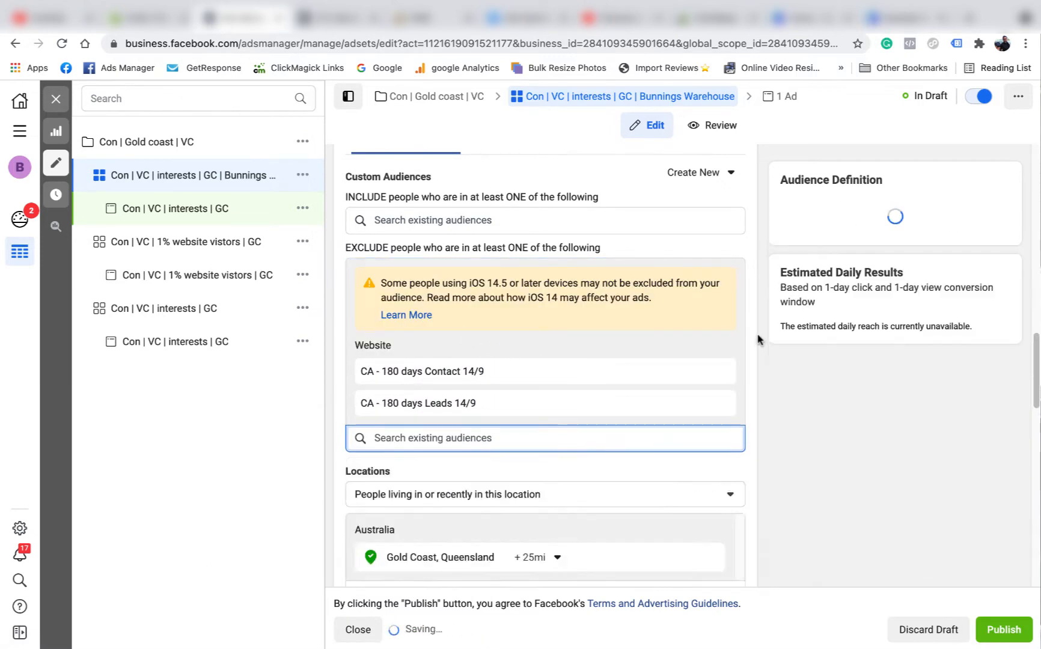
# Also exclude "CA - 365 days FB 14/9", "CA - 365 days IG 14/9", "CA - FB page 21/7" and "CA - website vists 21/7".
pyautogui.click(481, 438)
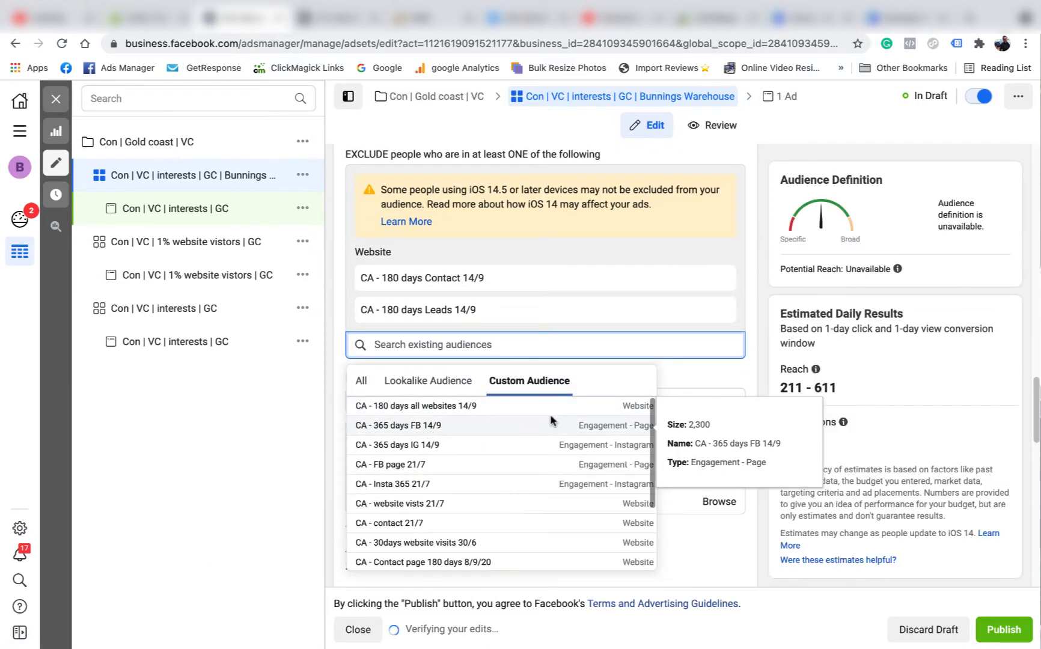
pyautogui.click(552, 421)
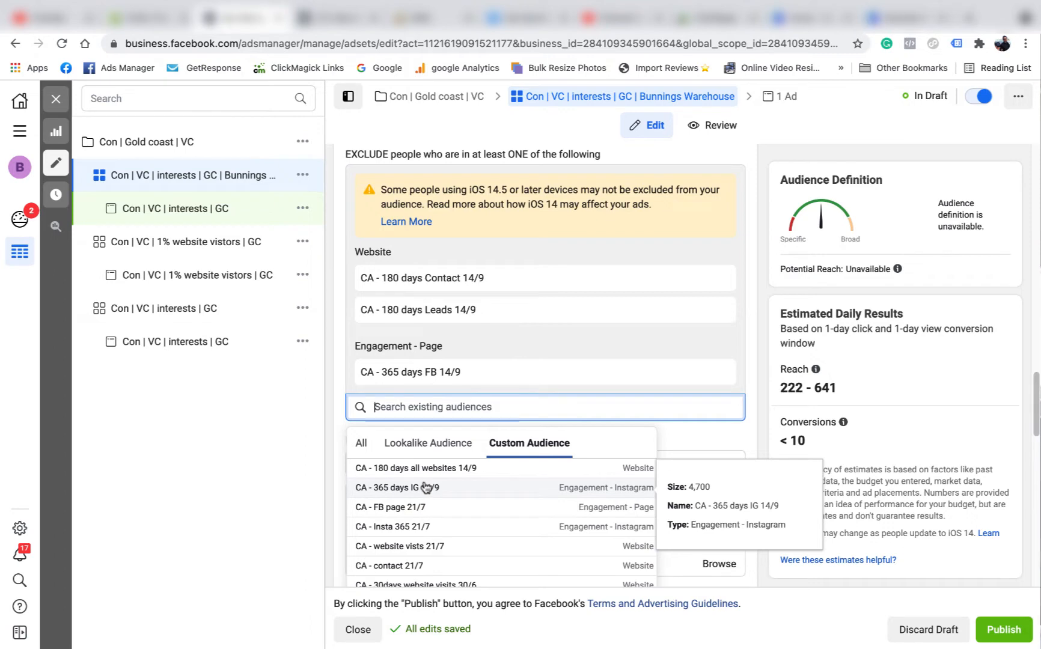
pyautogui.click(417, 493)
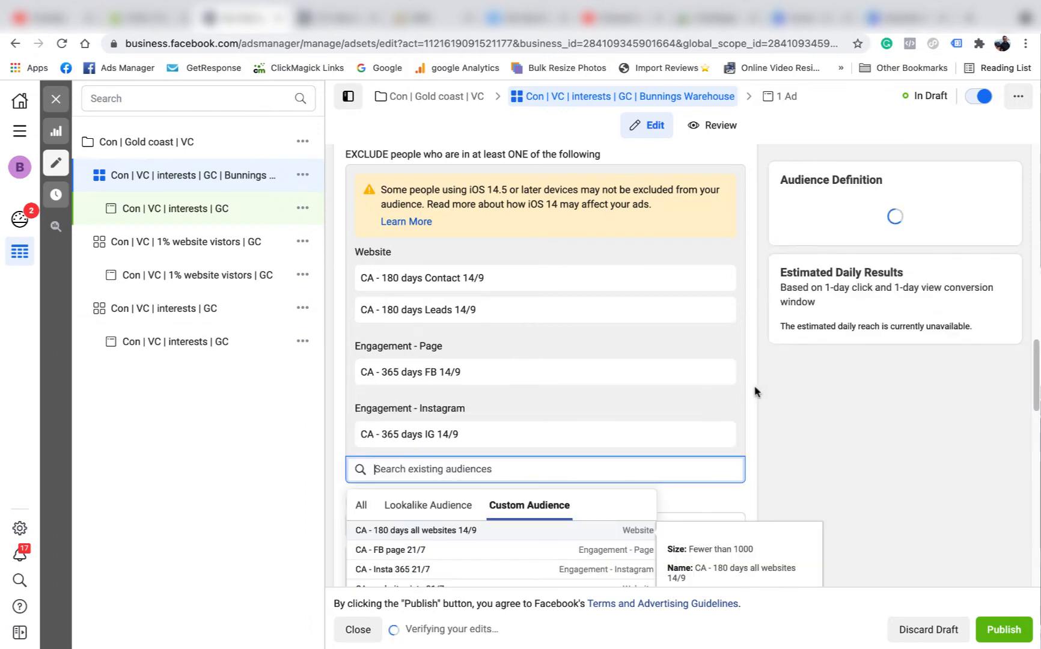
pyautogui.scroll(-3, 757, 390)
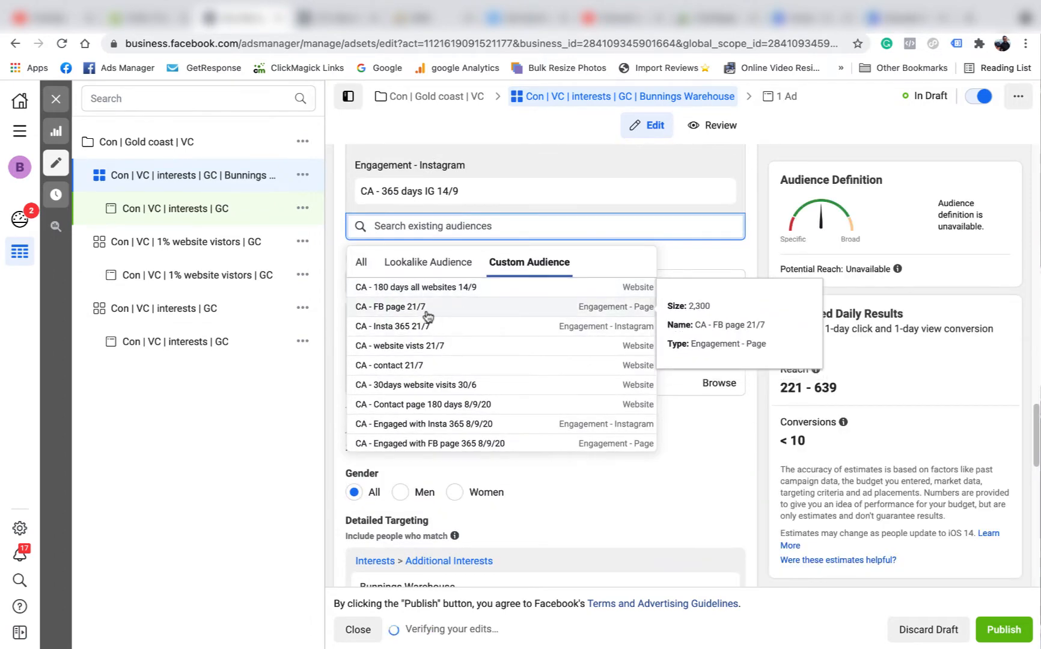
pyautogui.click(437, 327)
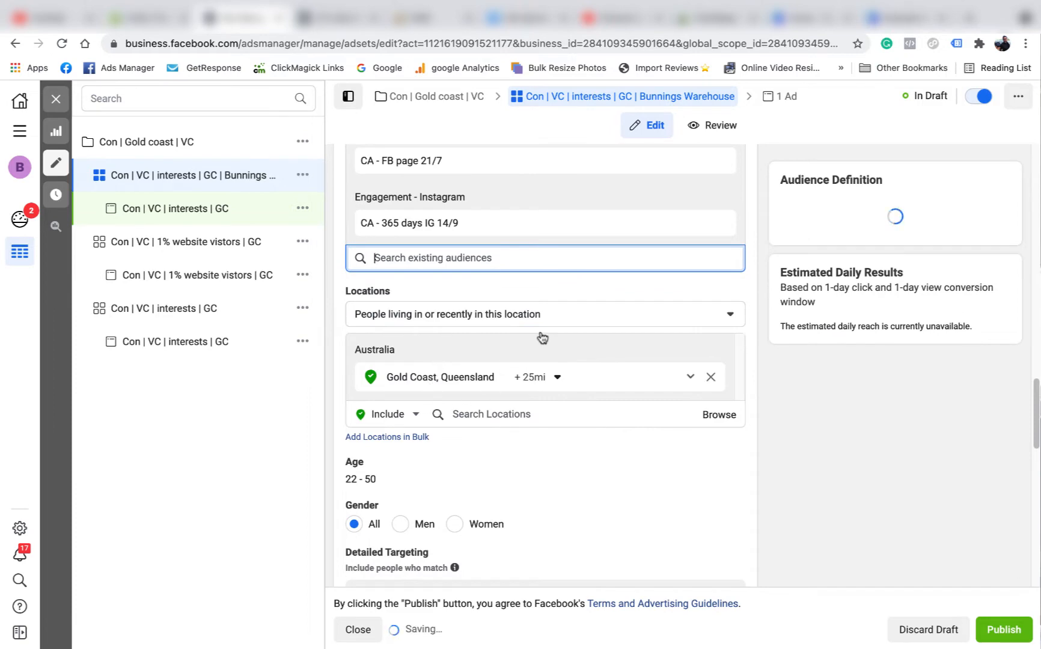
pyautogui.click(430, 338)
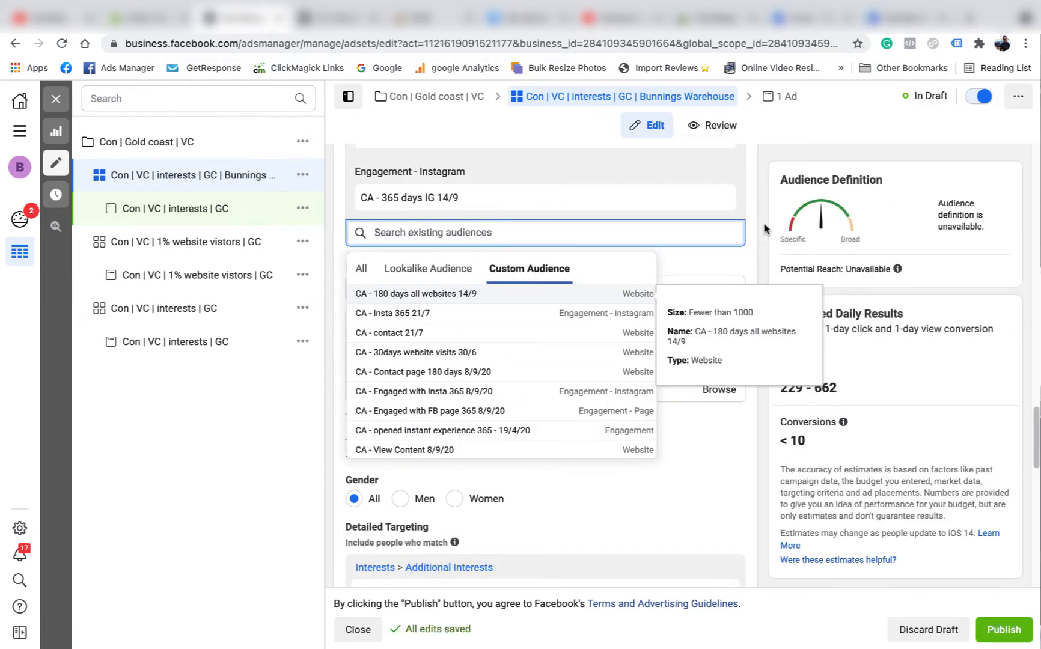
pyautogui.click(764, 228)
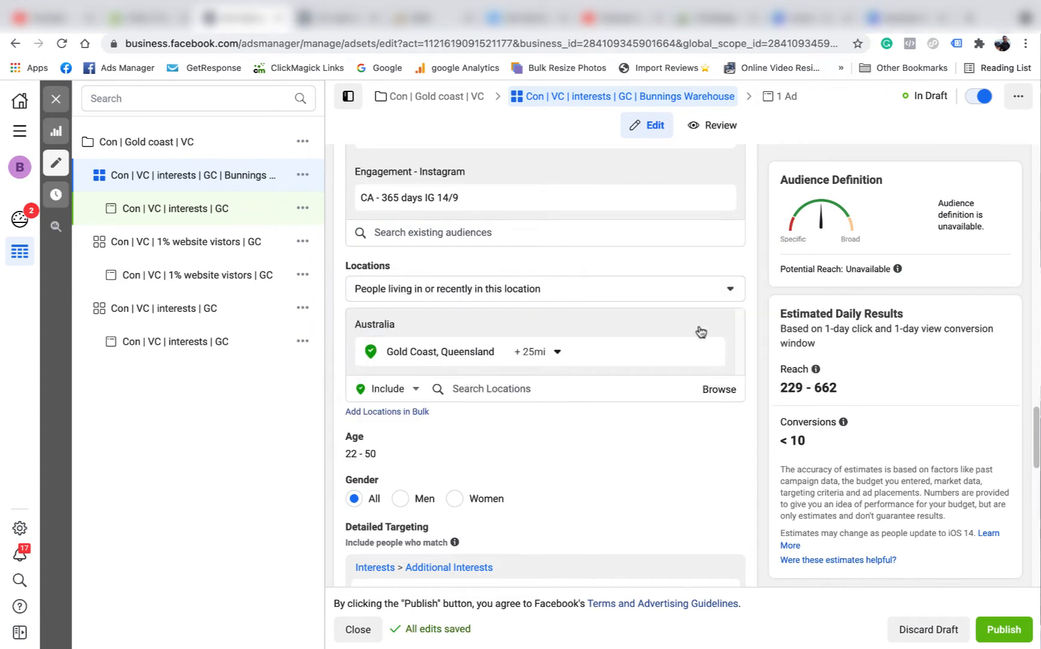
# Review the excluded audiences, location, age and detailed targeting against the audience definition and estimated daily results.
pyautogui.scroll(-2, 665, 434)
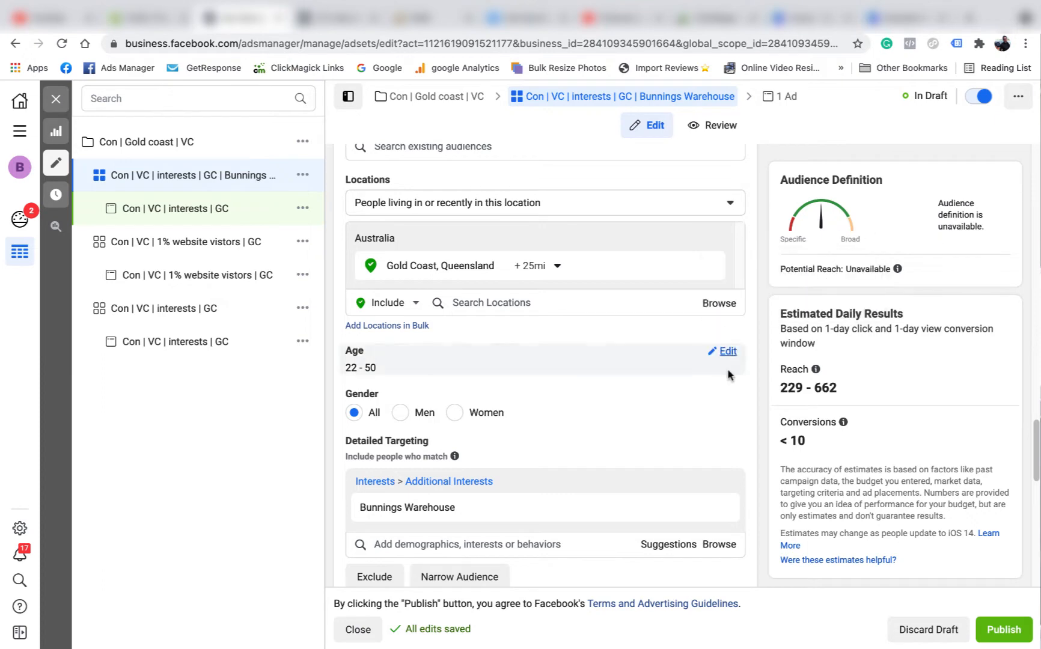
pyautogui.scroll(5, 673, 343)
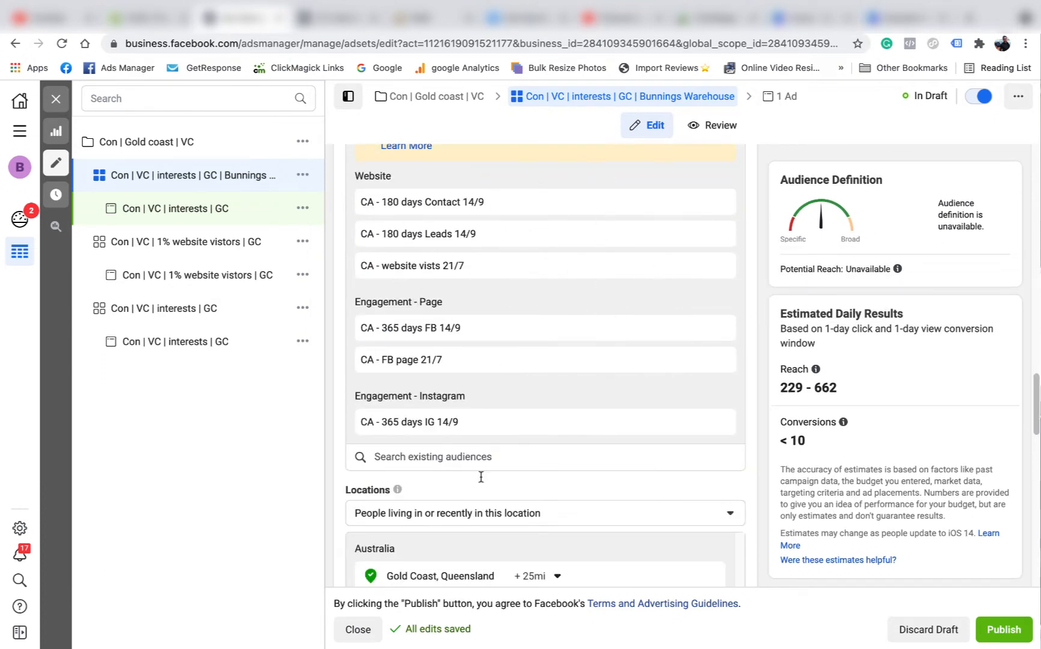
pyautogui.scroll(-4, 599, 484)
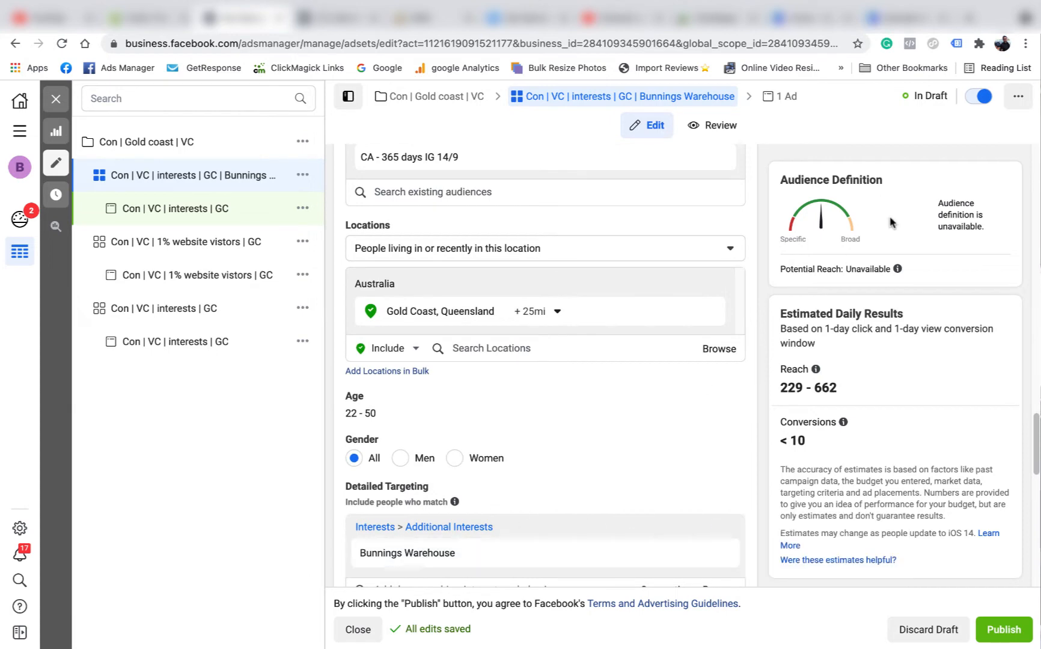
pyautogui.scroll(5, 595, 378)
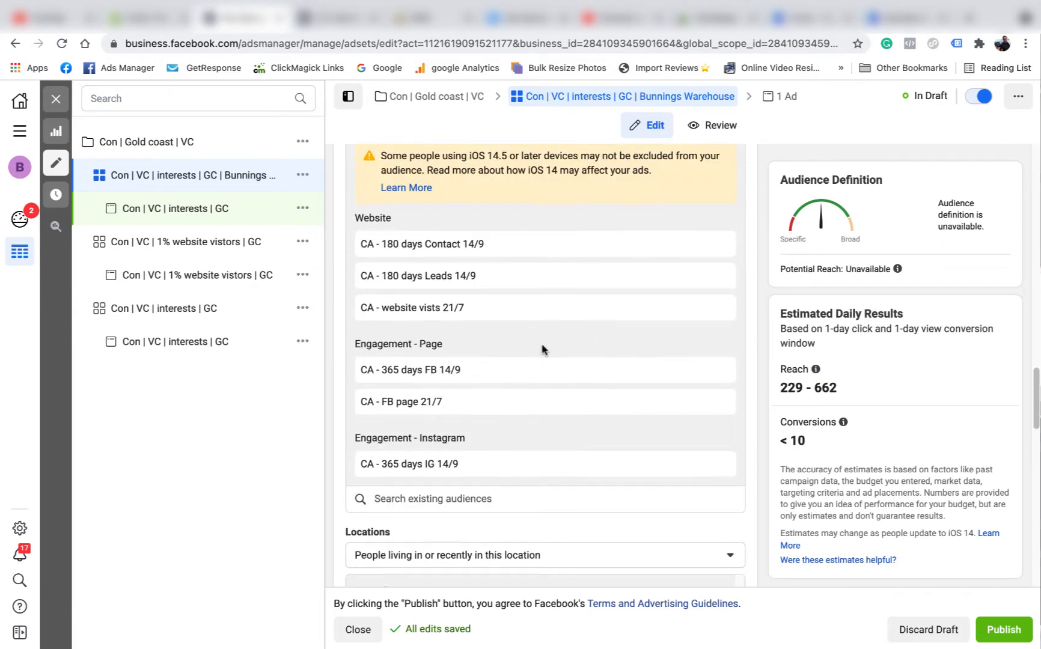
pyautogui.scroll(-7, 535, 361)
pyautogui.scroll(-11, 425, 304)
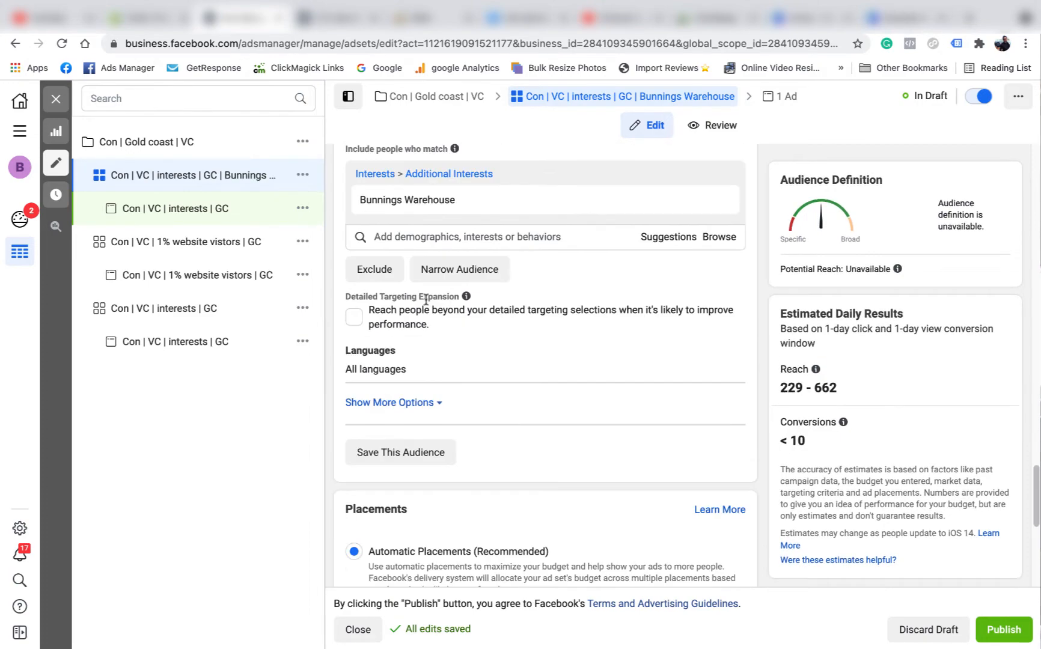
# Copy the ad set name onto its ad, making the ad name "Con | VC | interests | GC | Bunnings Warehouse".
pyautogui.scroll(20, 514, 443)
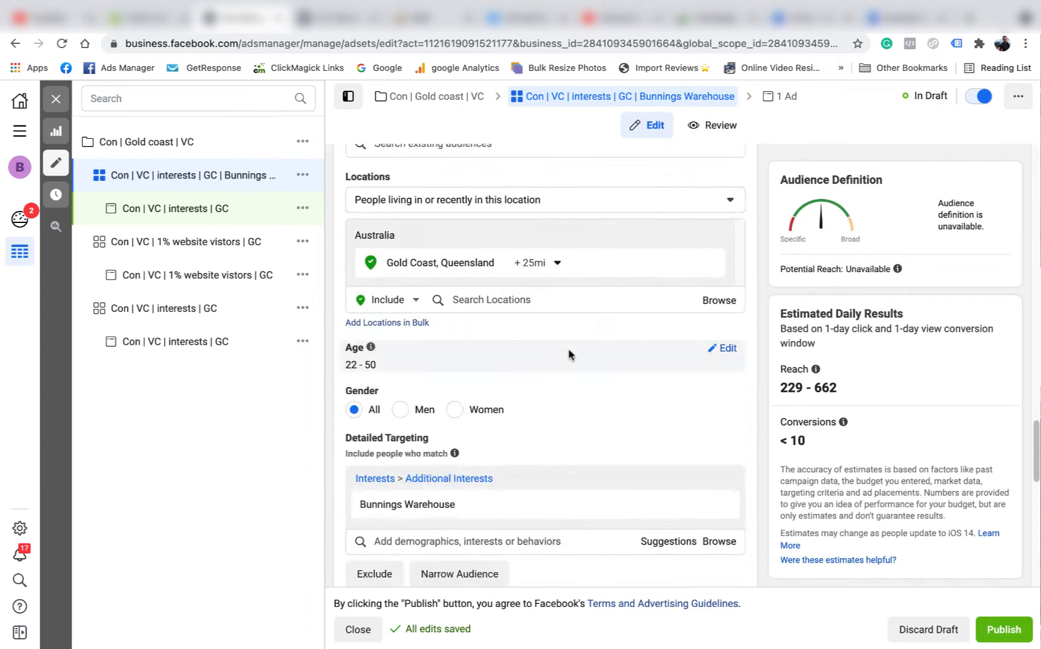
pyautogui.moveTo(563, 204); pyautogui.dragTo(352, 204)
pyautogui.rightClick(401, 205)
pyautogui.click(443, 318)
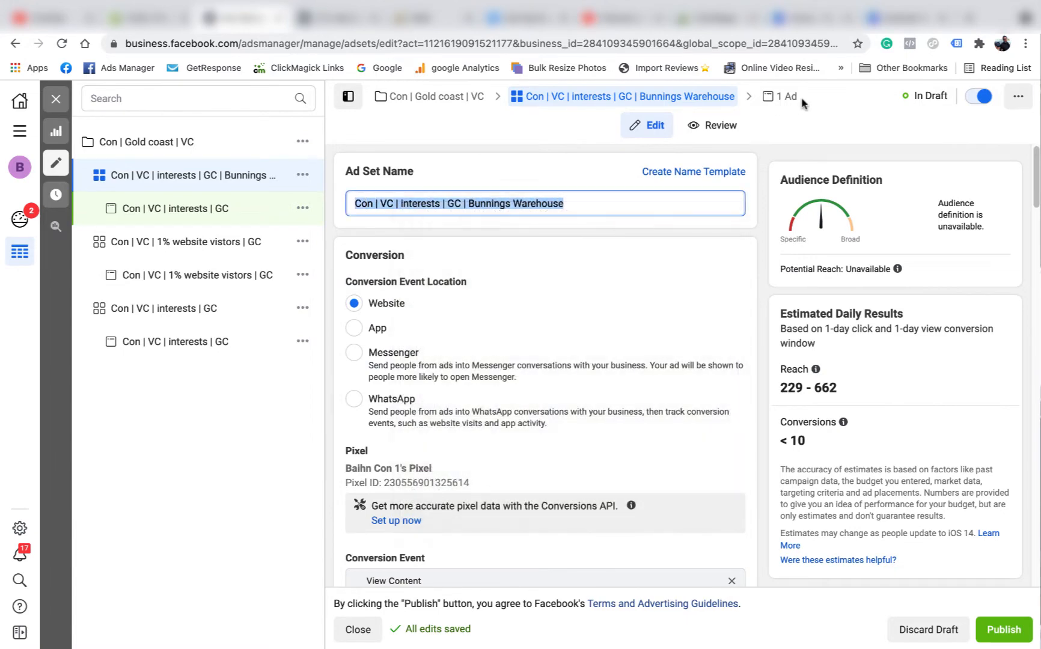
pyautogui.click(790, 98)
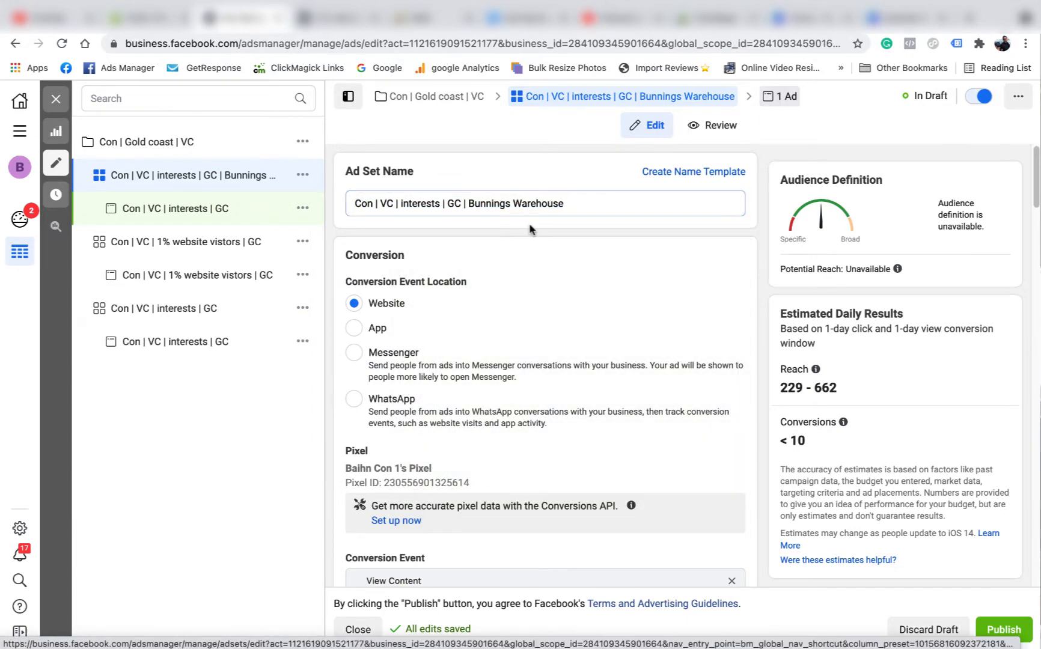
pyautogui.moveTo(467, 203); pyautogui.dragTo(351, 203)
pyautogui.rightClick(360, 204)
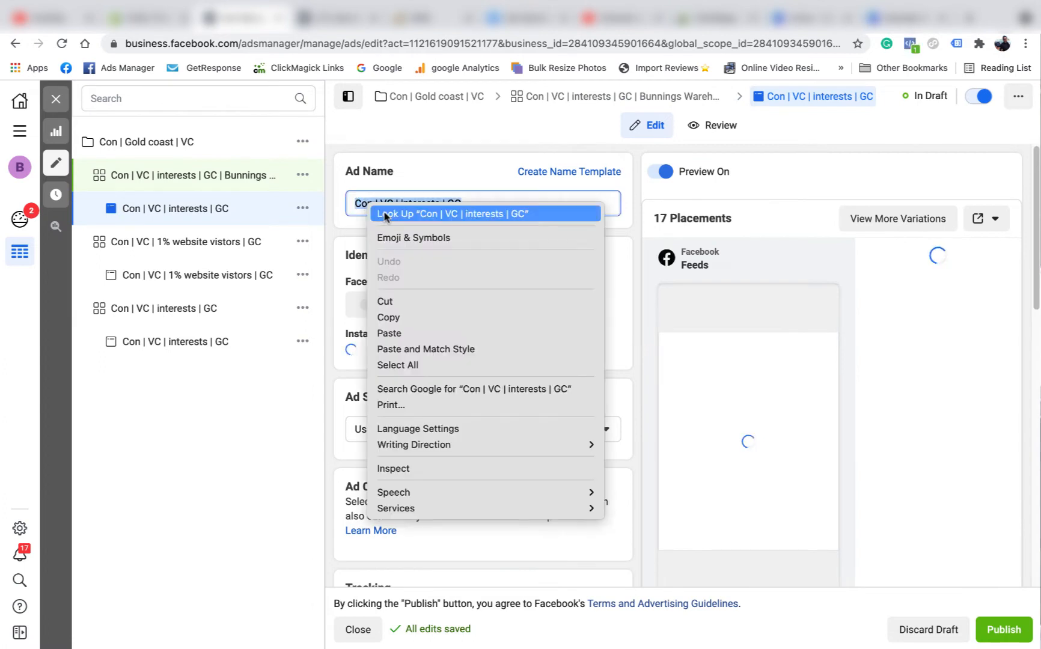
pyautogui.click(407, 335)
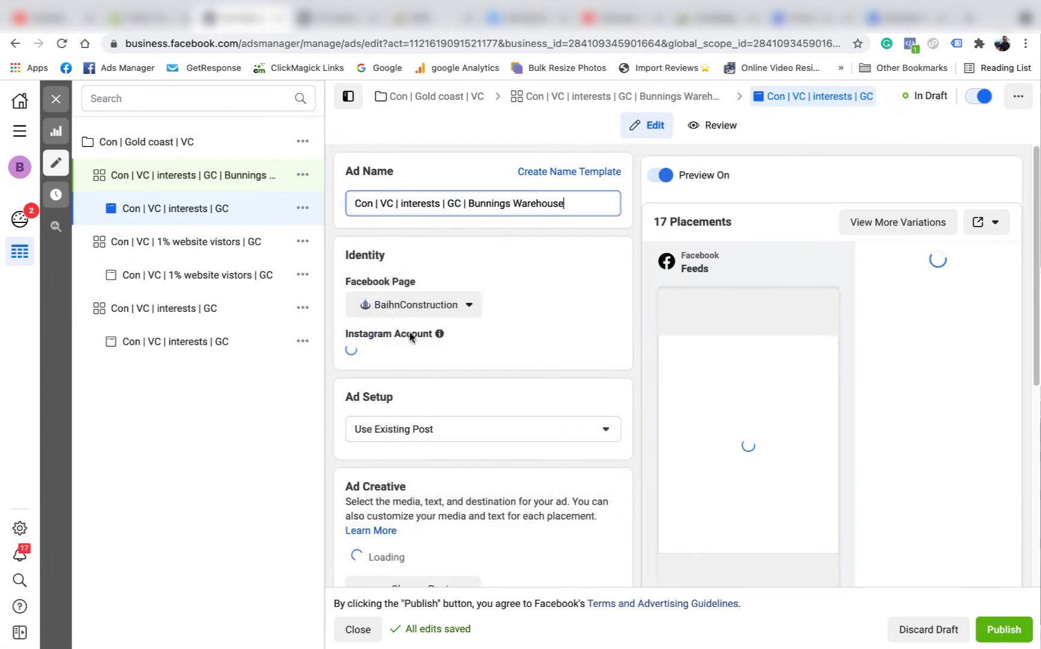
# Close the editor and duplicate the Bunnings Warehouse ad set once within its original campaign.
pyautogui.click(58, 100)
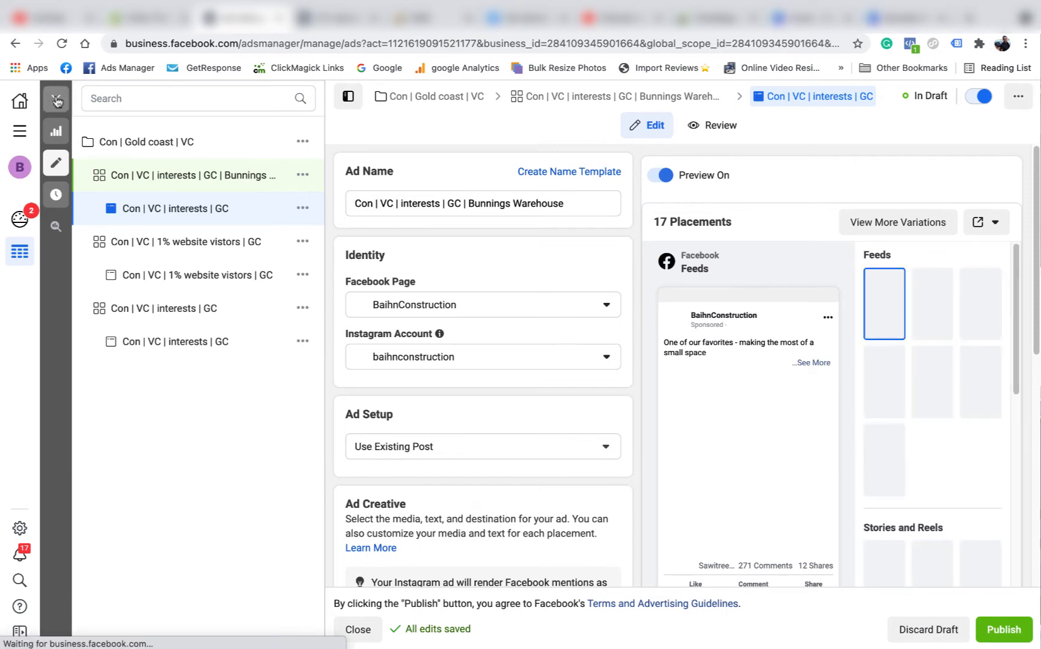
pyautogui.click(639, 164)
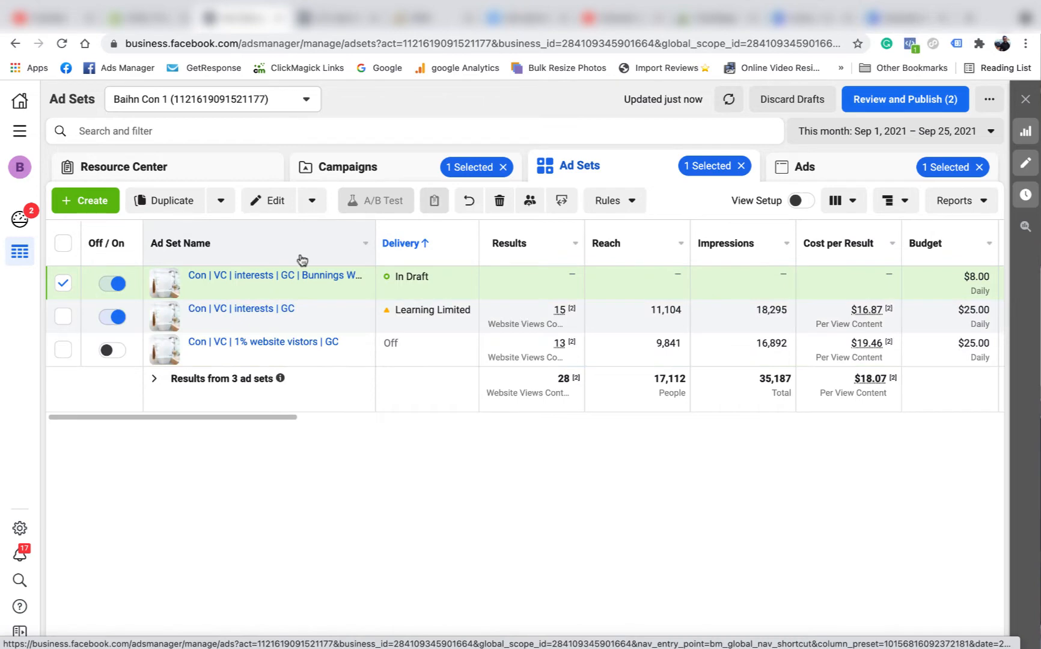
pyautogui.click(315, 288)
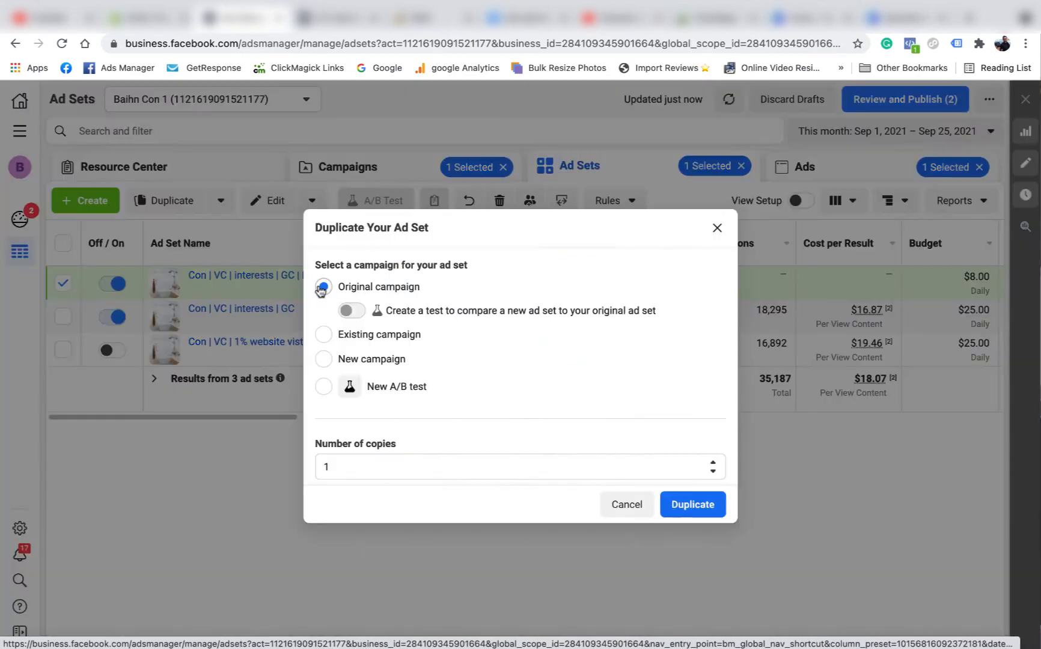
pyautogui.click(685, 505)
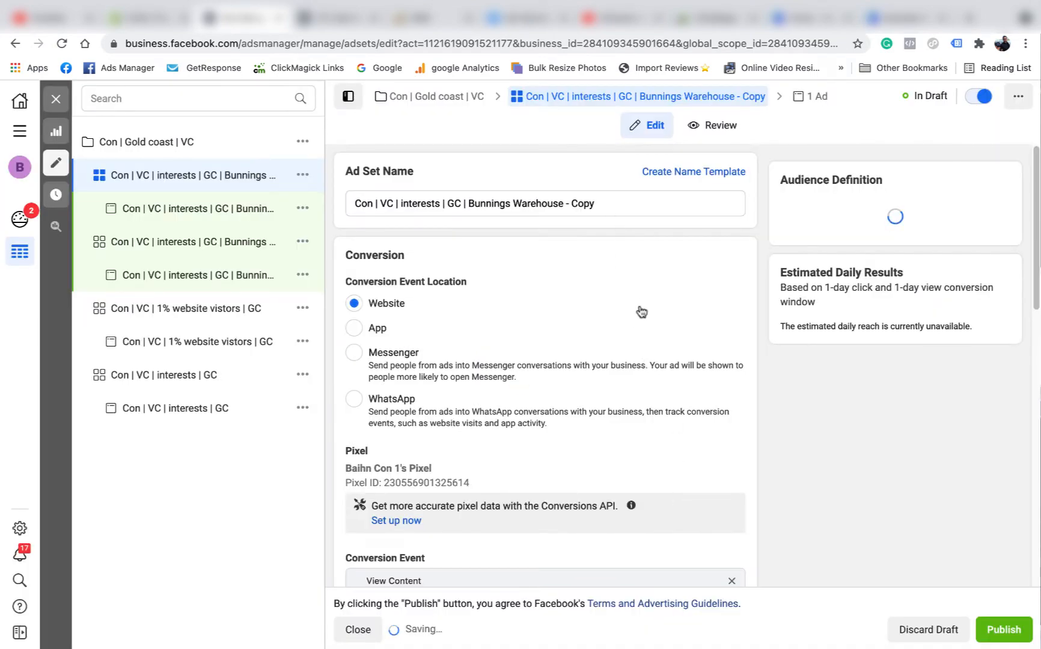
# Remove all excluded custom audiences from the duplicated ad set.
pyautogui.scroll(-10, 643, 317)
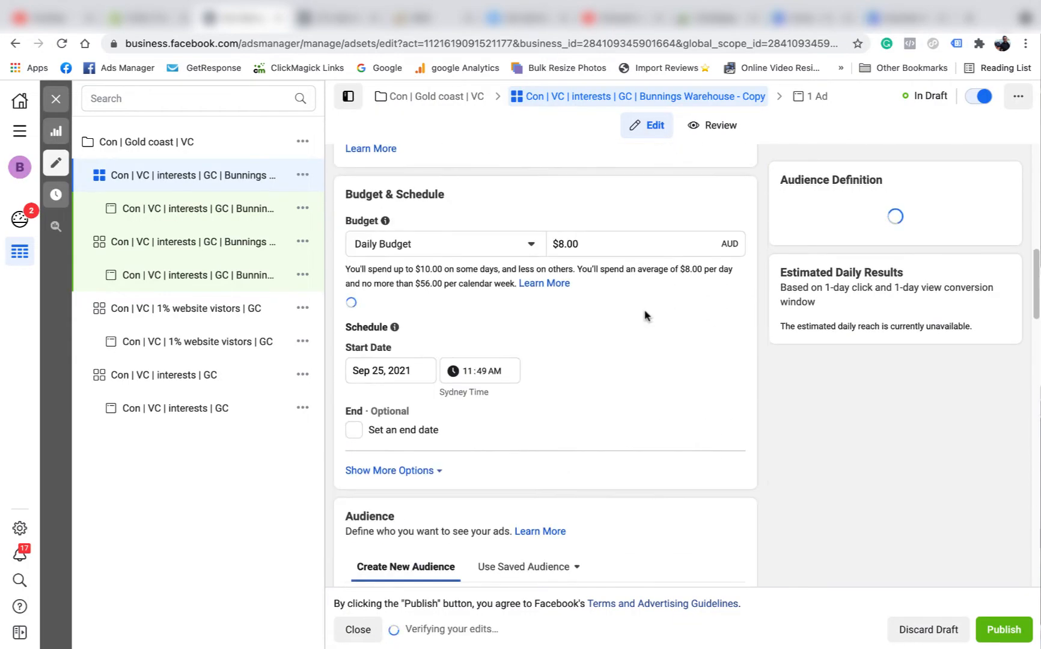
pyautogui.scroll(-10, 637, 330)
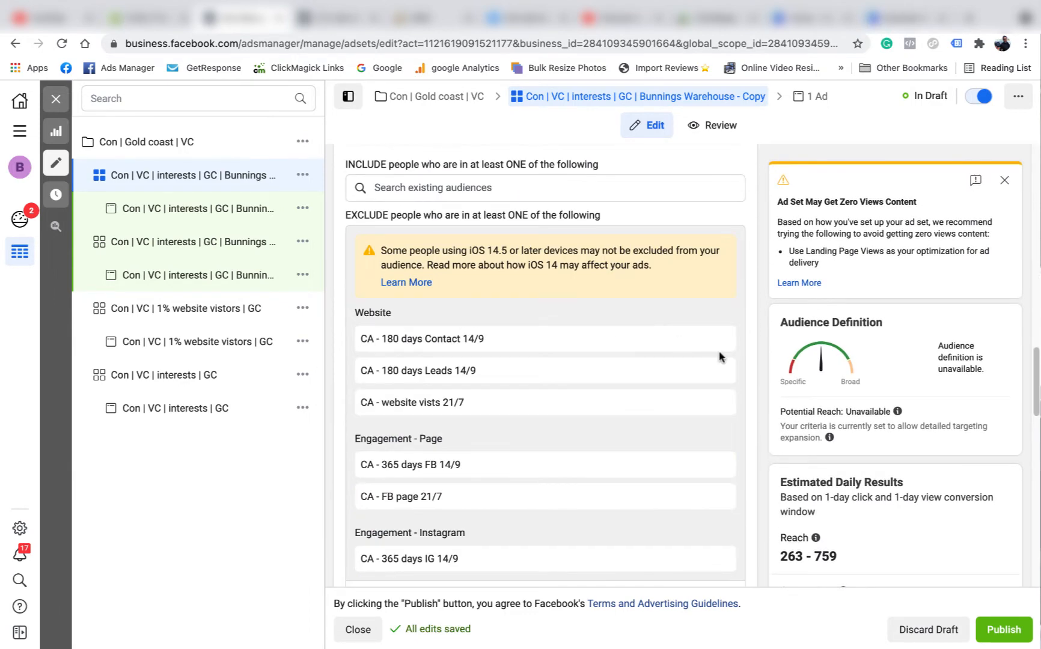
pyautogui.click(717, 339)
pyautogui.click(717, 340)
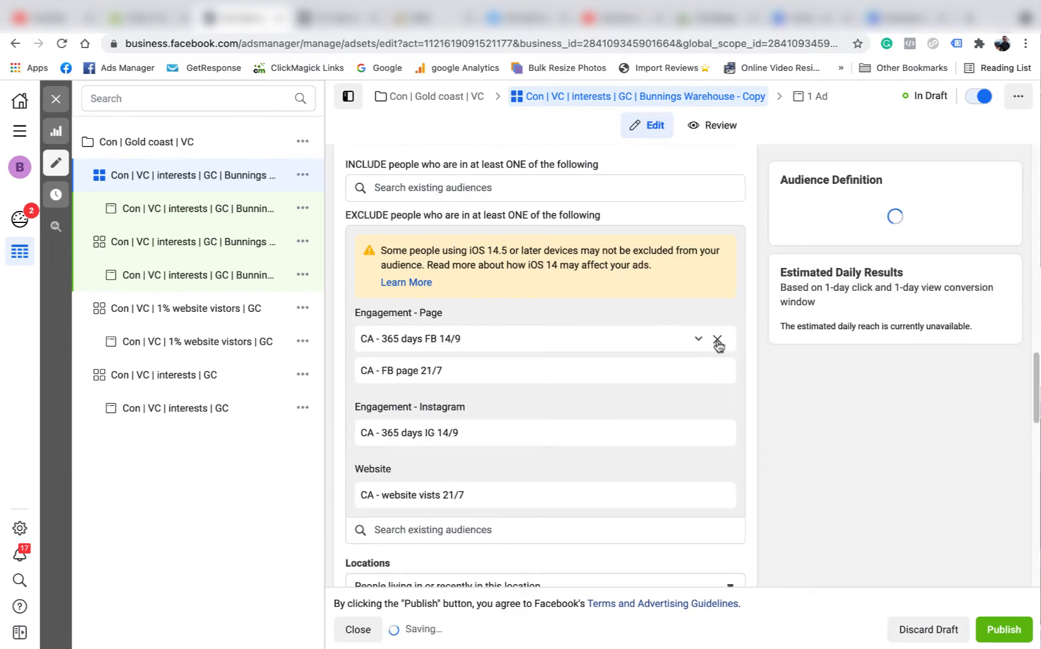
pyautogui.click(718, 340)
pyautogui.click(718, 339)
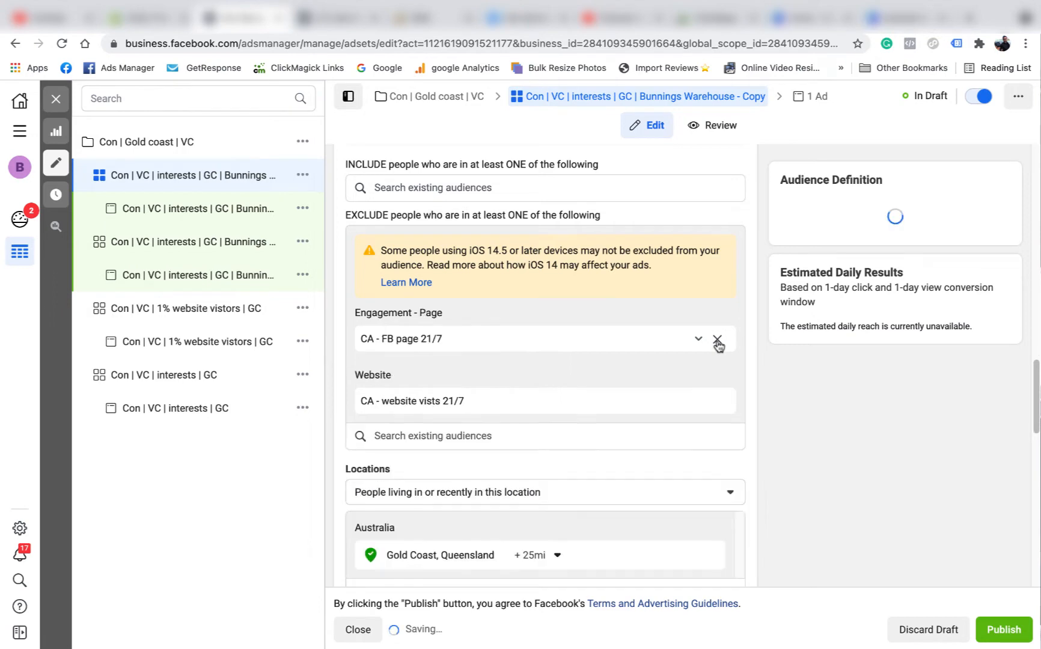
pyautogui.click(717, 340)
pyautogui.click(717, 339)
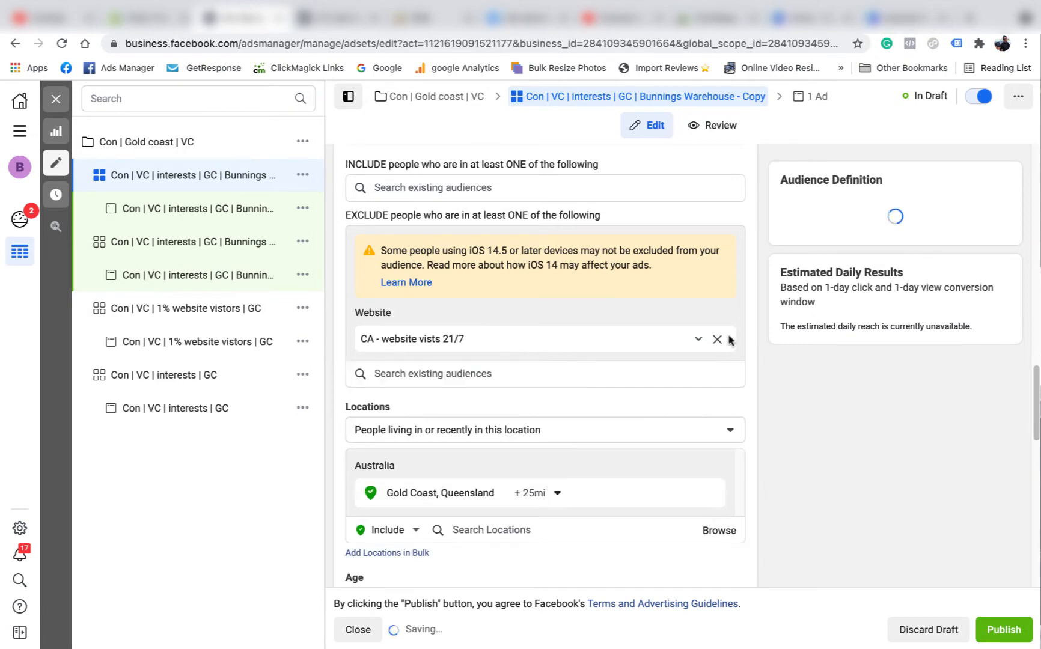
# Replace the Bunnings Warehouse interest with Kmart Australia in the duplicated ad set's detailed targeting and turn off Detailed Targeting Expansion.
pyautogui.scroll(-5, 734, 342)
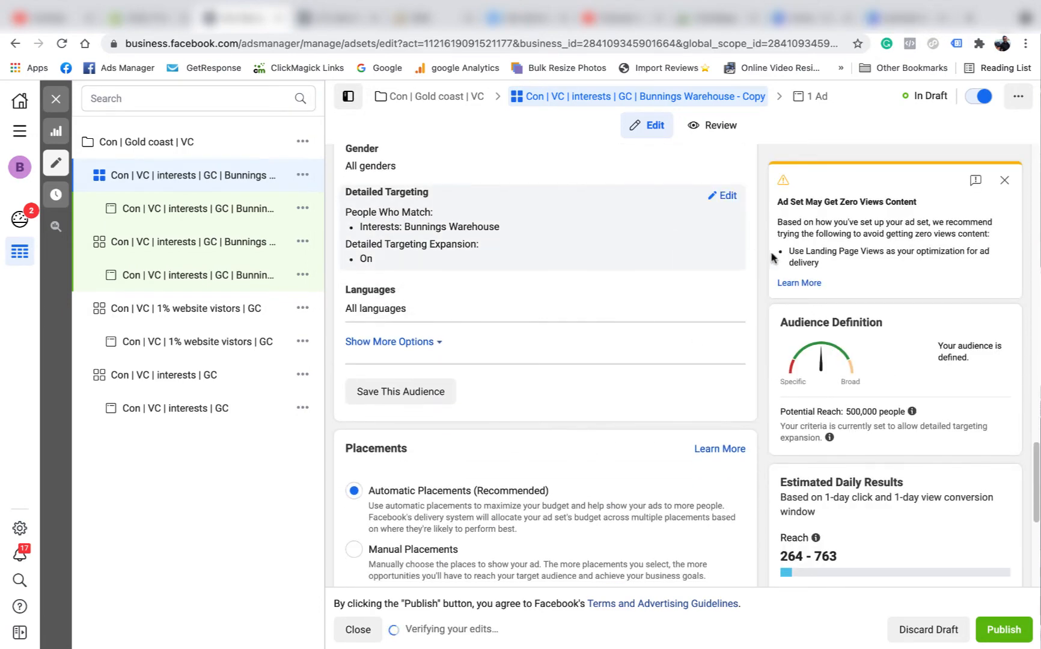
pyautogui.click(725, 193)
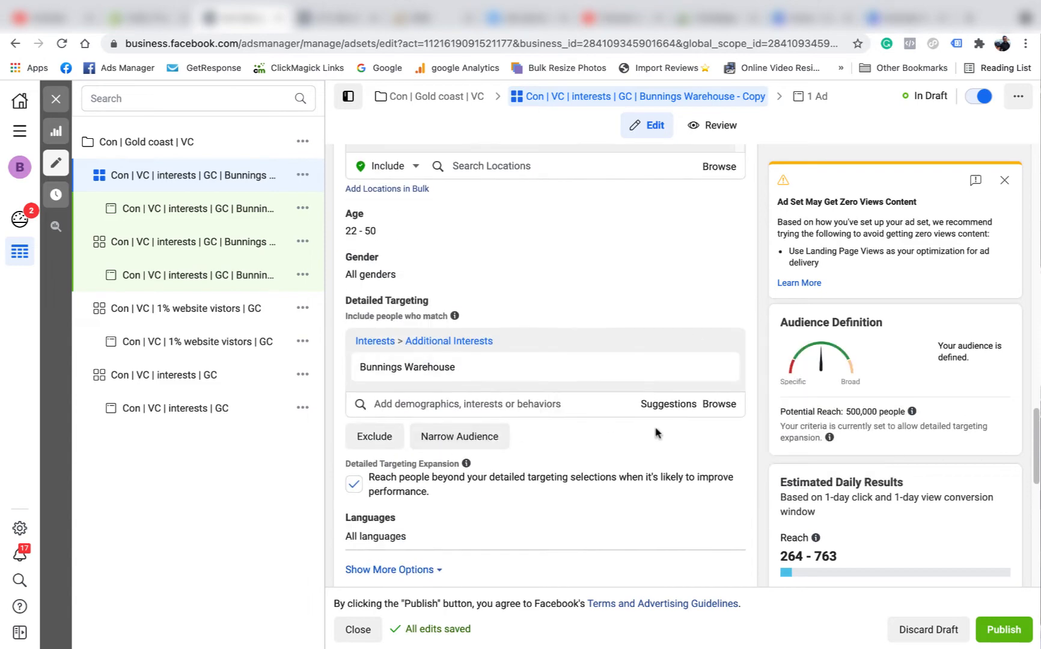
pyautogui.click(668, 409)
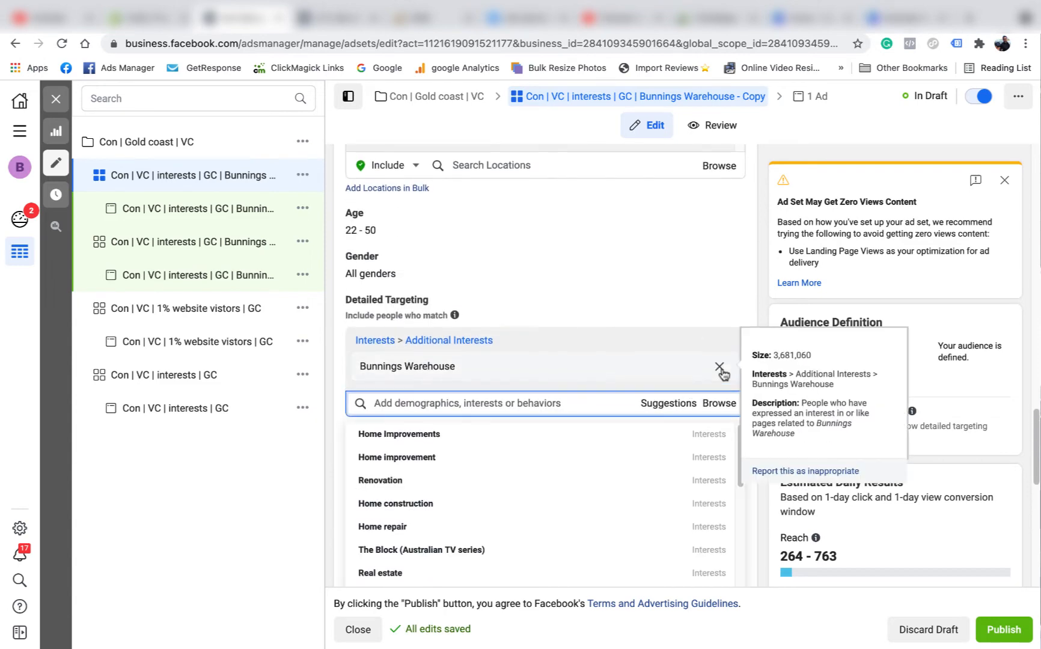
pyautogui.scroll(-2, 712, 373)
pyautogui.moveTo(717, 409)
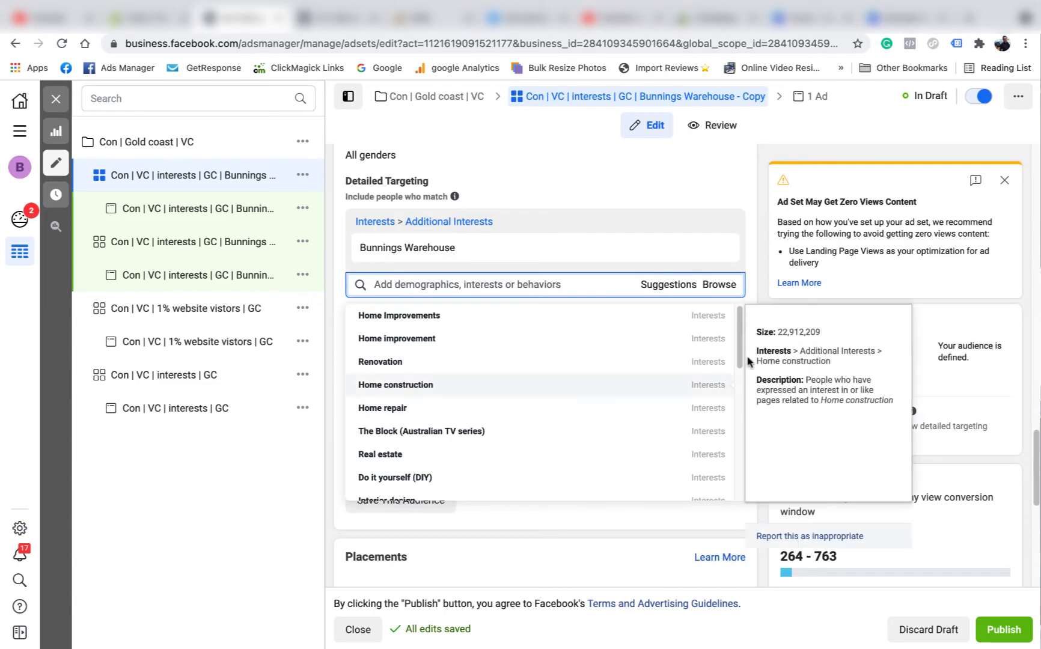
pyautogui.scroll(-3, 630, 386)
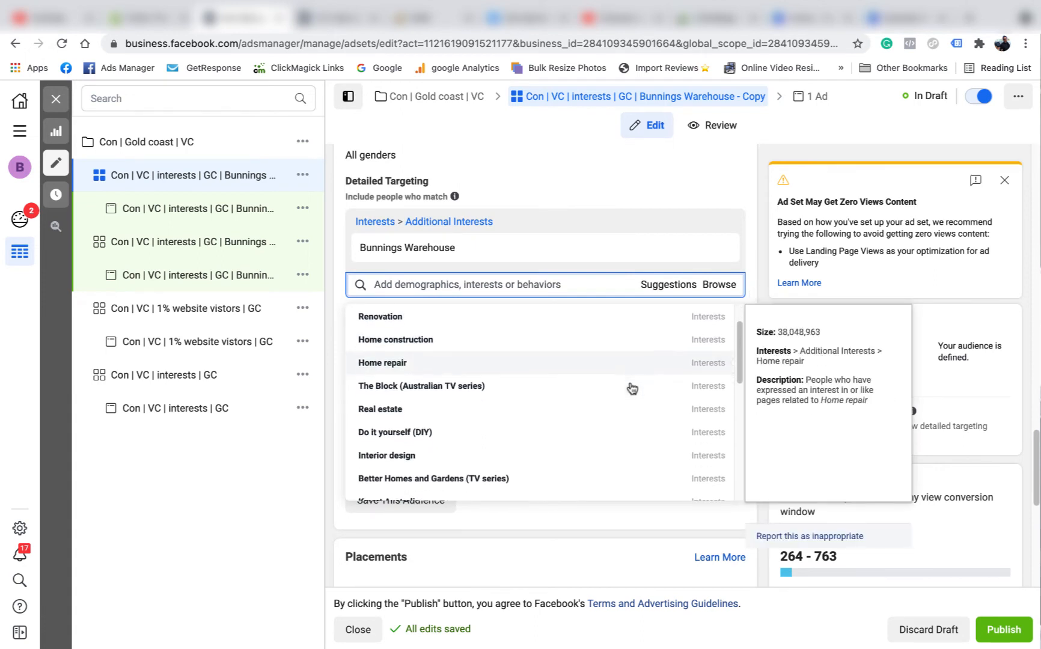
pyautogui.scroll(-1, 631, 388)
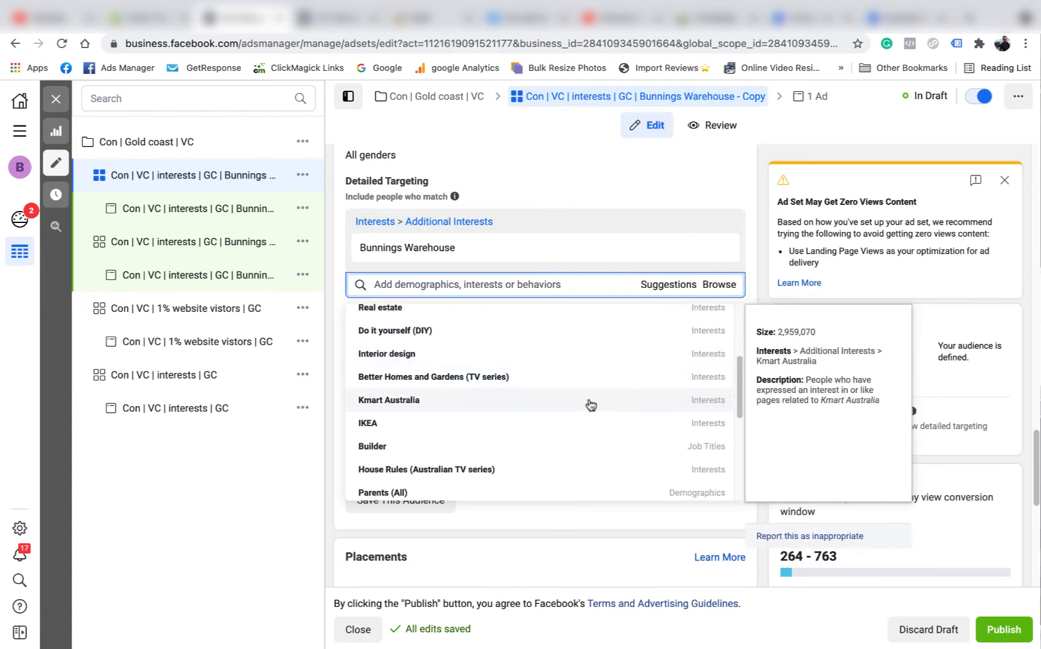
pyautogui.click(461, 402)
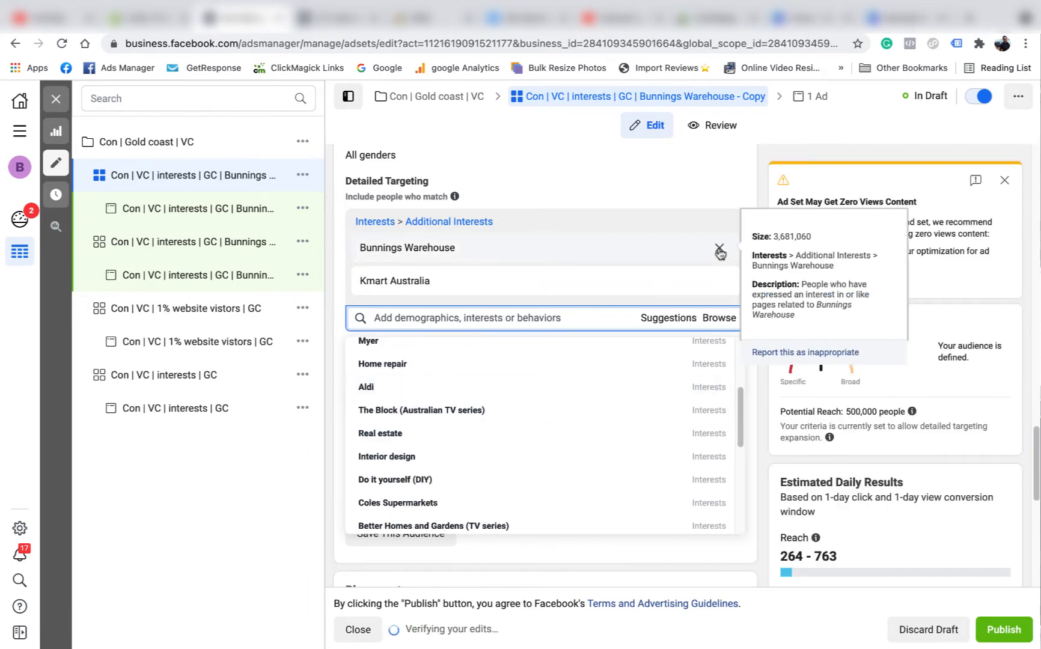
pyautogui.click(719, 249)
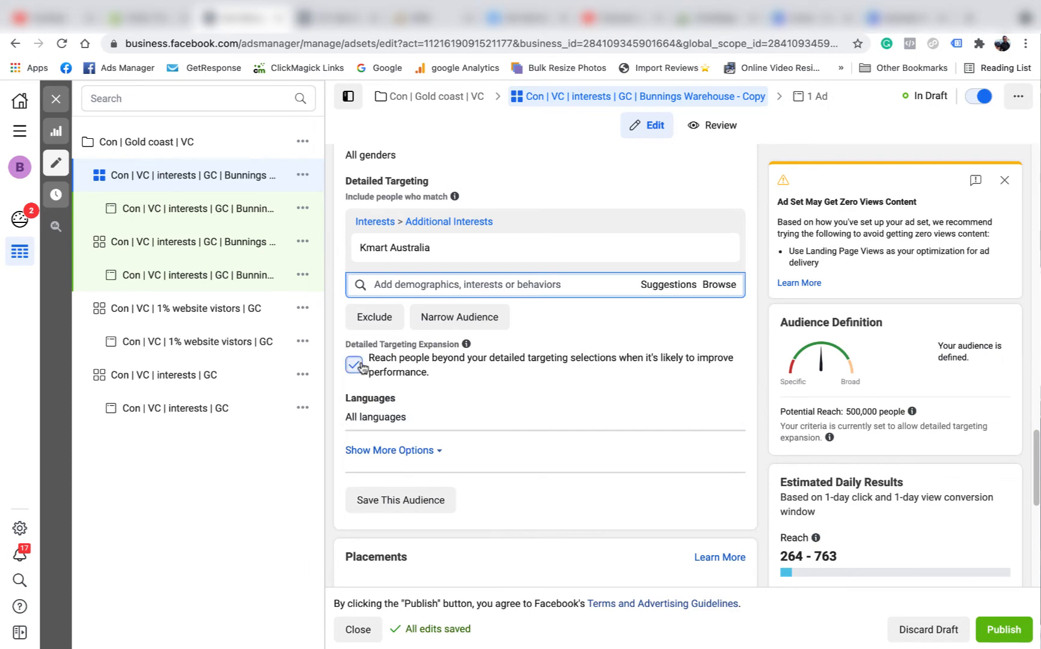
pyautogui.click(360, 365)
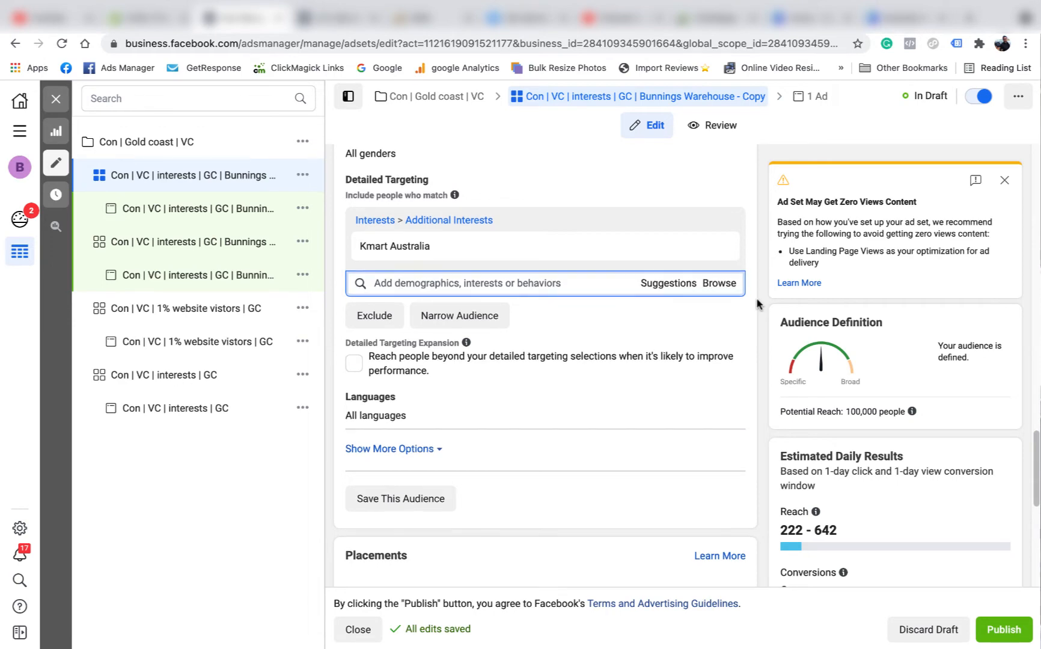
# Rename the duplicated ad set as "Con | VC | interests | GC | kmart".
pyautogui.scroll(-3, 759, 304)
pyautogui.scroll(15, 756, 309)
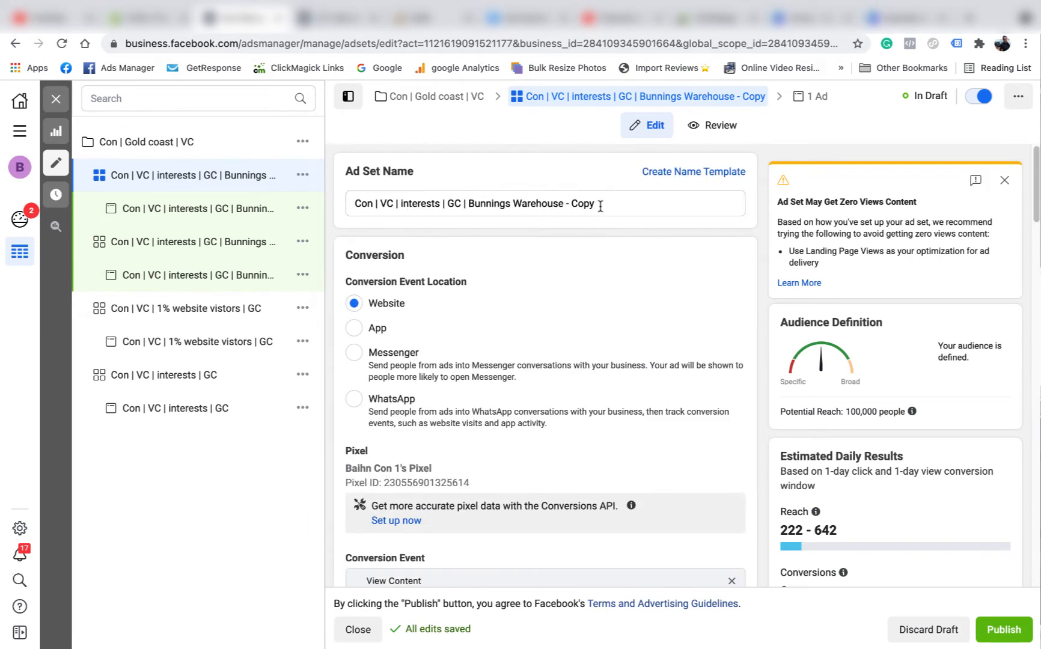
pyautogui.moveTo(600, 207); pyautogui.dragTo(471, 205)
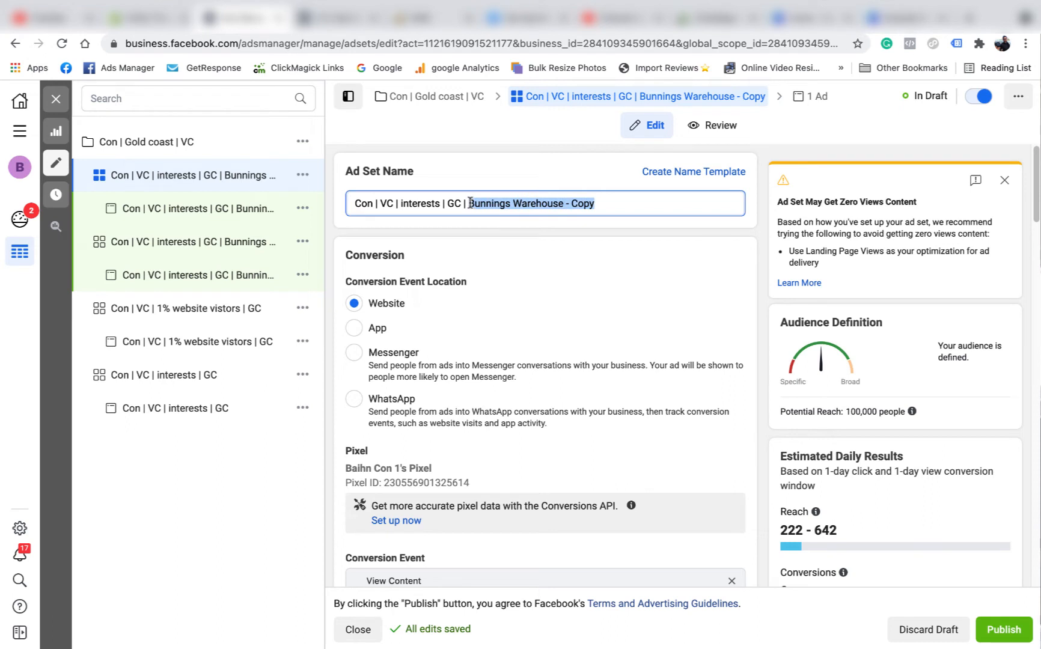
pyautogui.write('kmart')
pyautogui.click(539, 180)
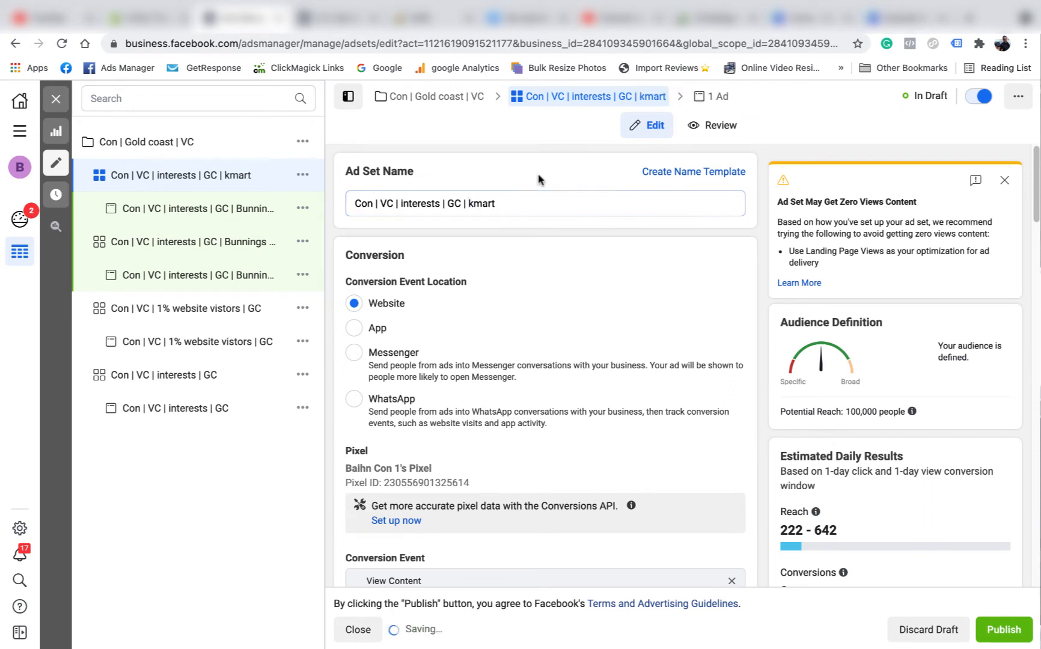
# Rename the ad inside the kmart ad set as "Con | VC | interests | GC | Kmart" and check its remaining settings.
pyautogui.click(713, 98)
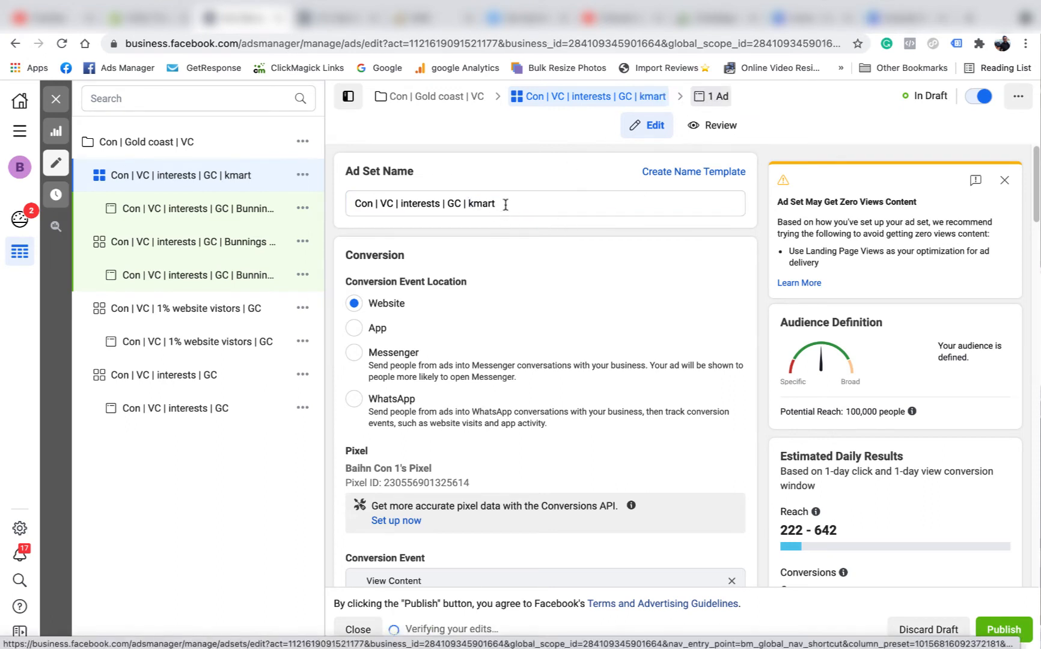
pyautogui.moveTo(486, 203); pyautogui.dragTo(472, 203)
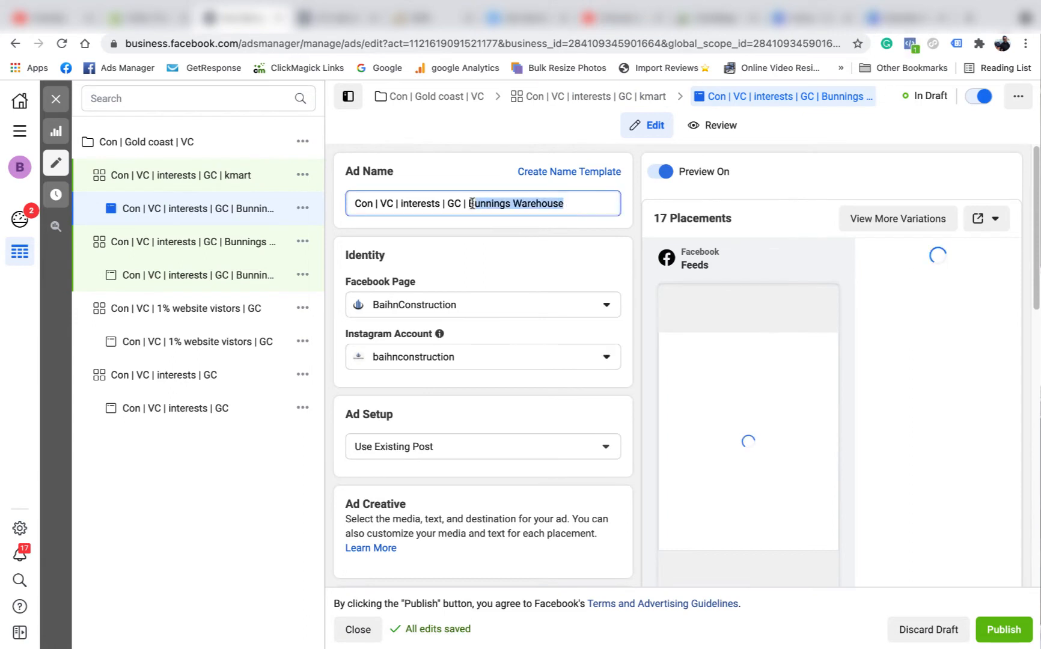
pyautogui.write('Kmart')
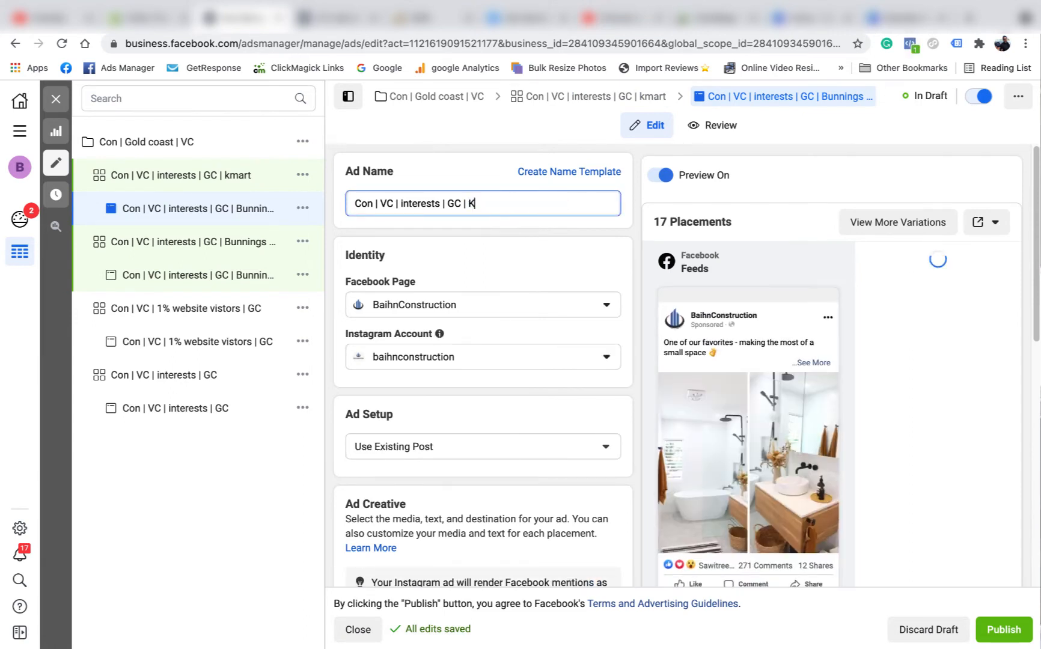
pyautogui.click(539, 325)
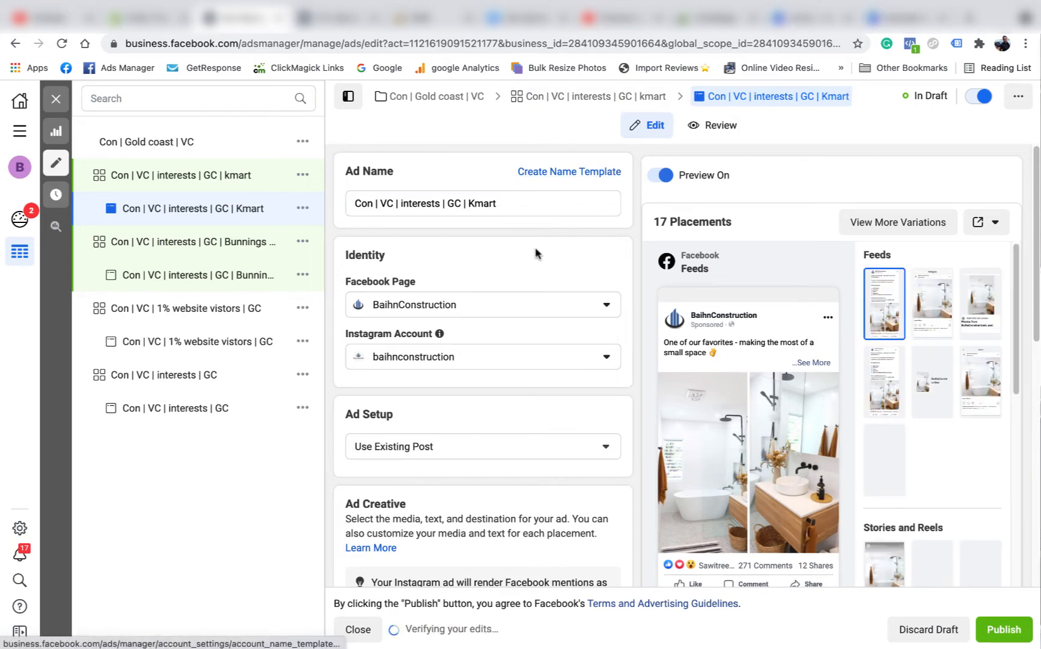
pyautogui.scroll(-7, 530, 322)
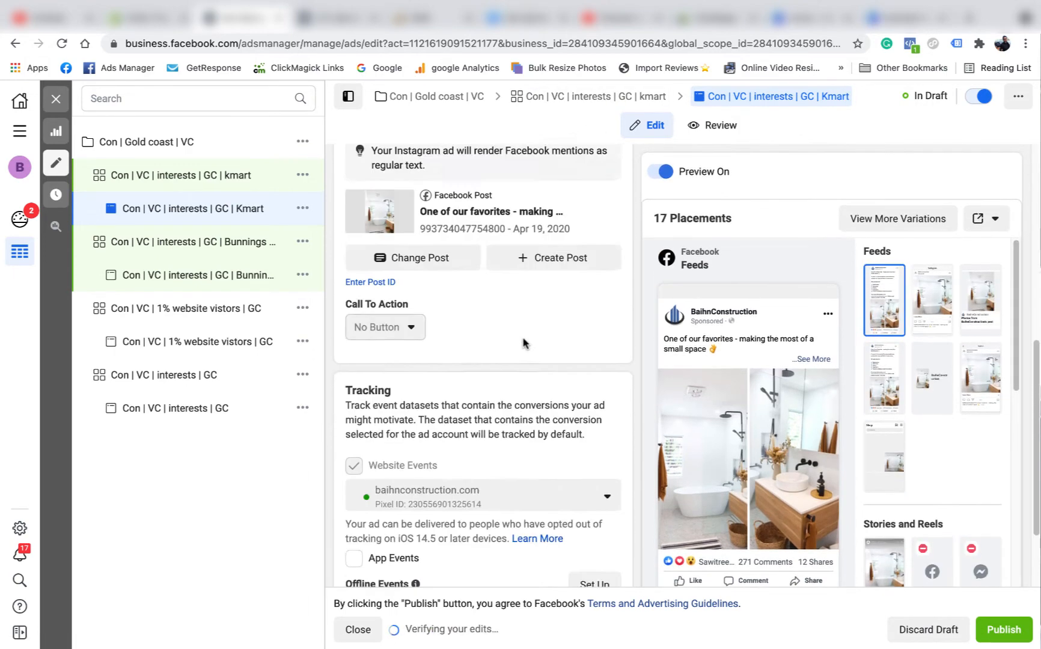
pyautogui.scroll(-2, 523, 343)
pyautogui.scroll(8, 508, 360)
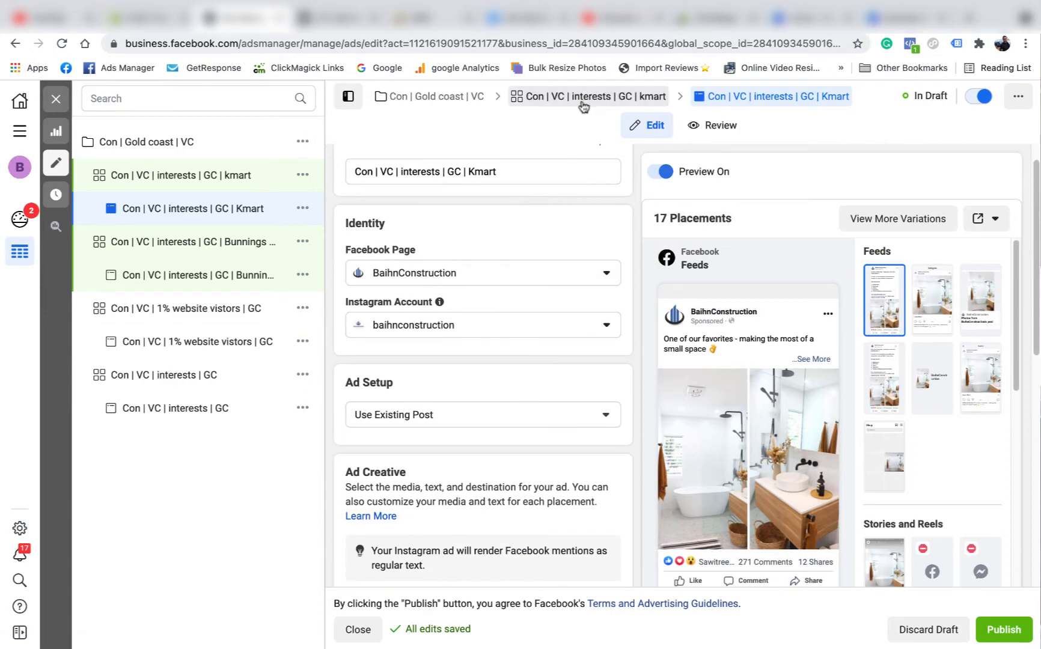
# Return to the kmart ad set, dismiss the lookalike audiences notice and check the Detailed Targeting Expansion setting.
pyautogui.click(582, 104)
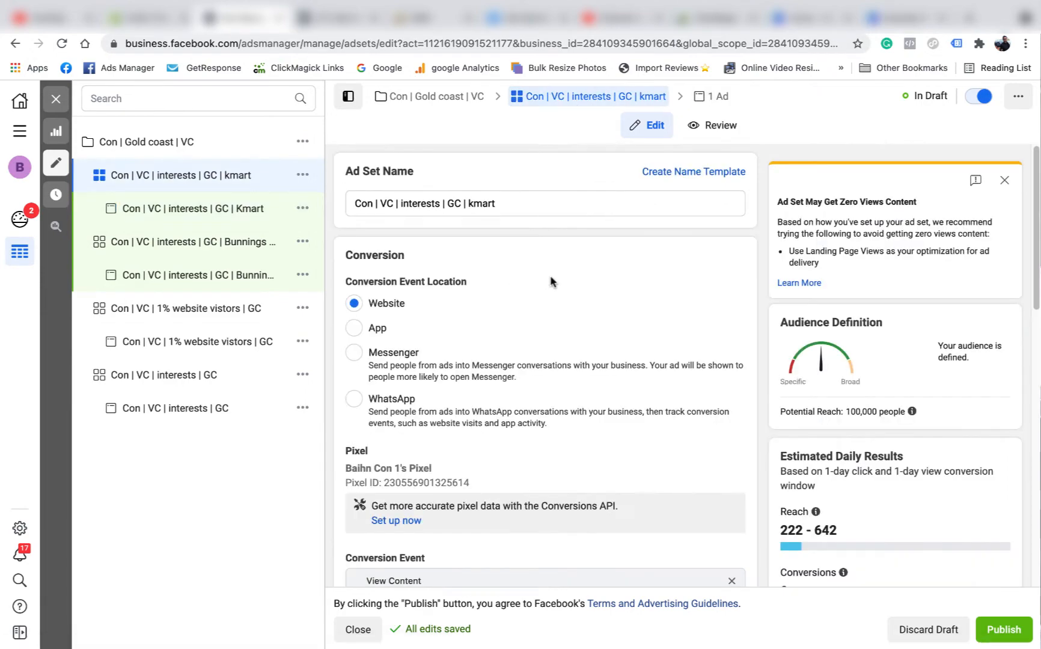
pyautogui.scroll(-10, 551, 283)
pyautogui.scroll(-5, 559, 290)
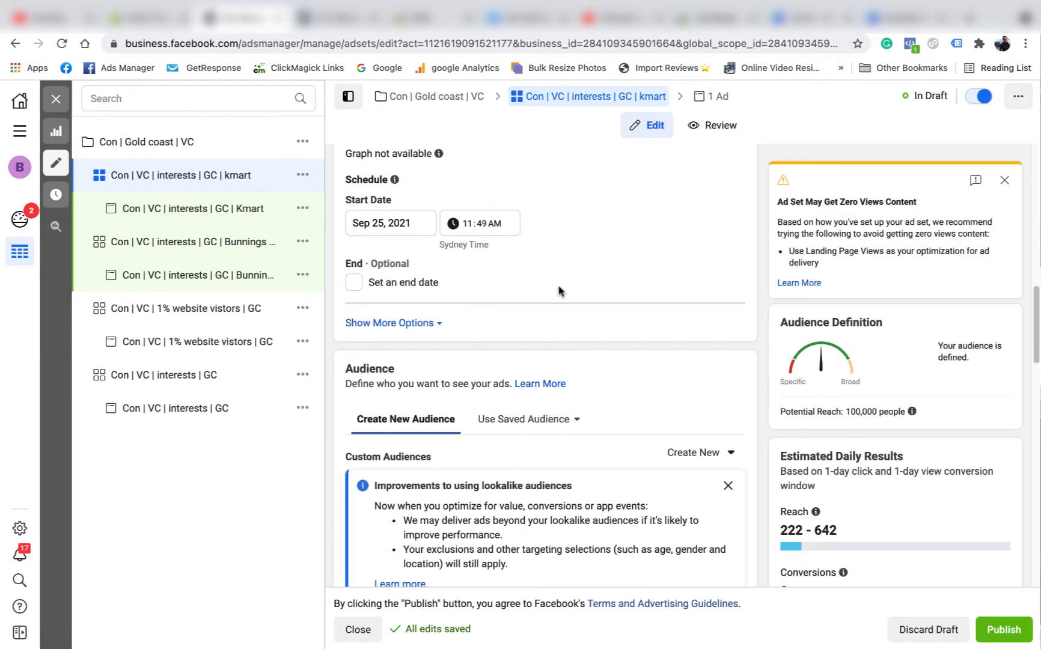
pyautogui.click(727, 375)
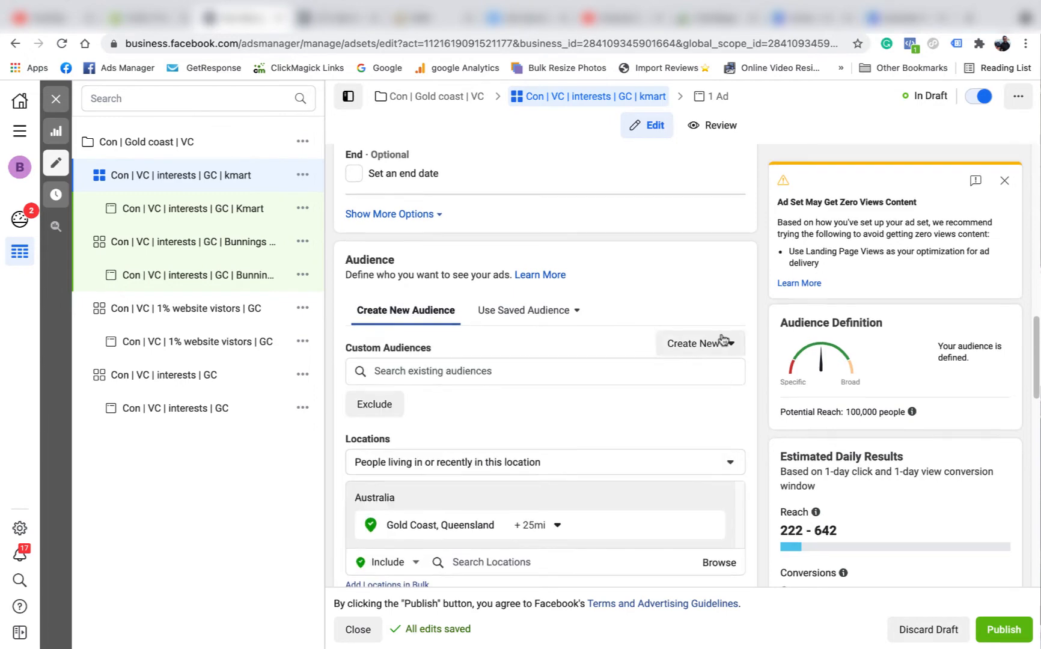
pyautogui.scroll(-7, 725, 361)
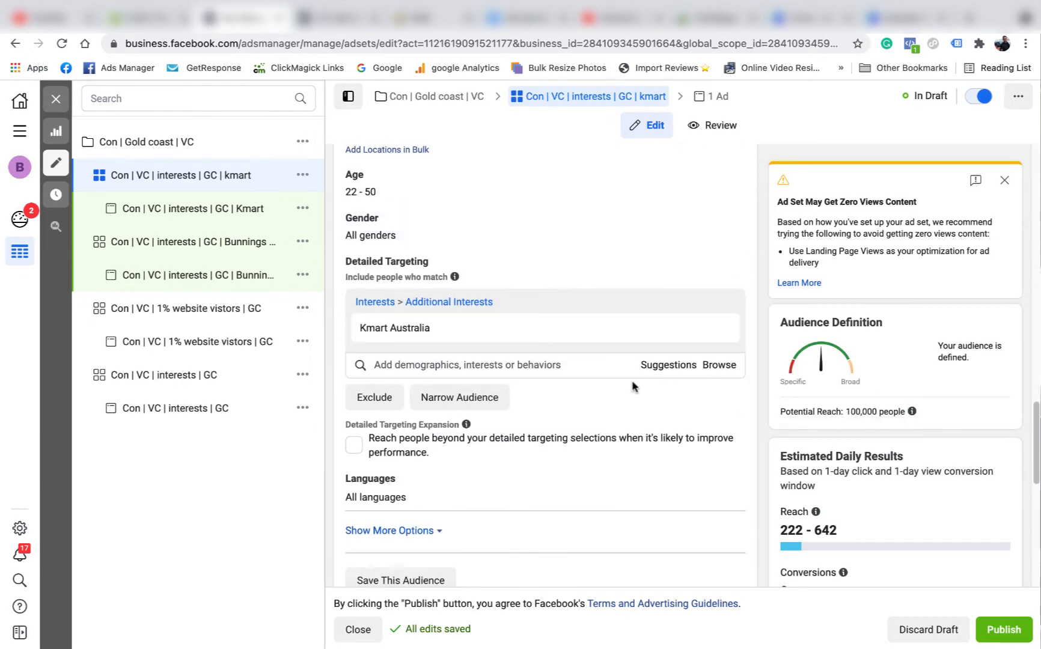
pyautogui.click(354, 446)
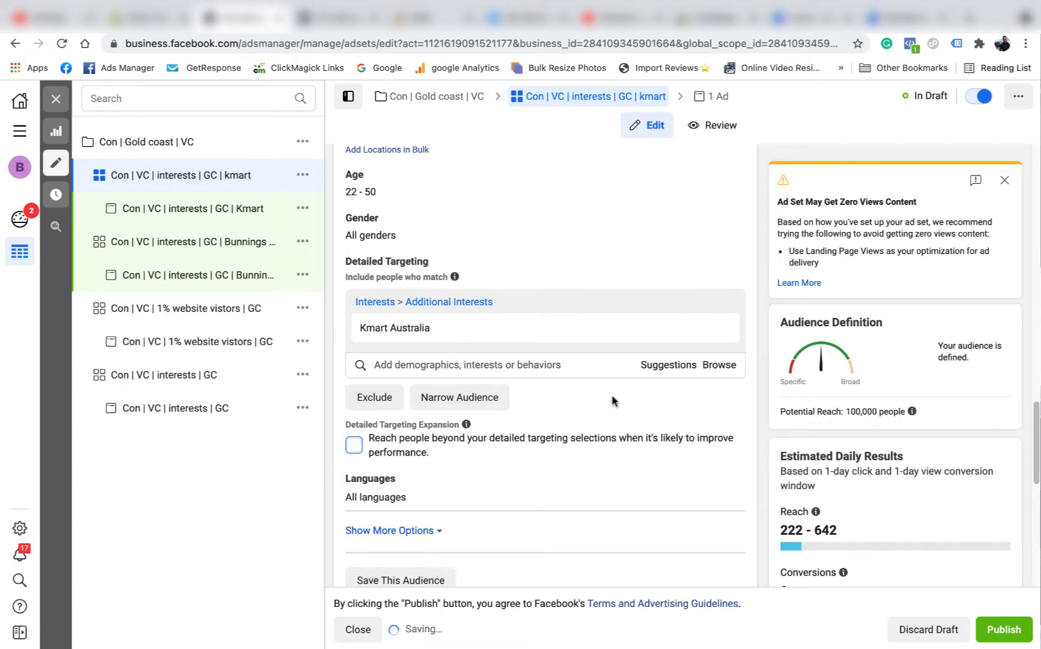
# Exclude the custom audiences "CA - 180 days all websites 14/9", "CA - 365 days IG 14/9", "CA - 365 days FB 14/9" and "CA - 180 days Contact 14/9".
pyautogui.scroll(6, 613, 401)
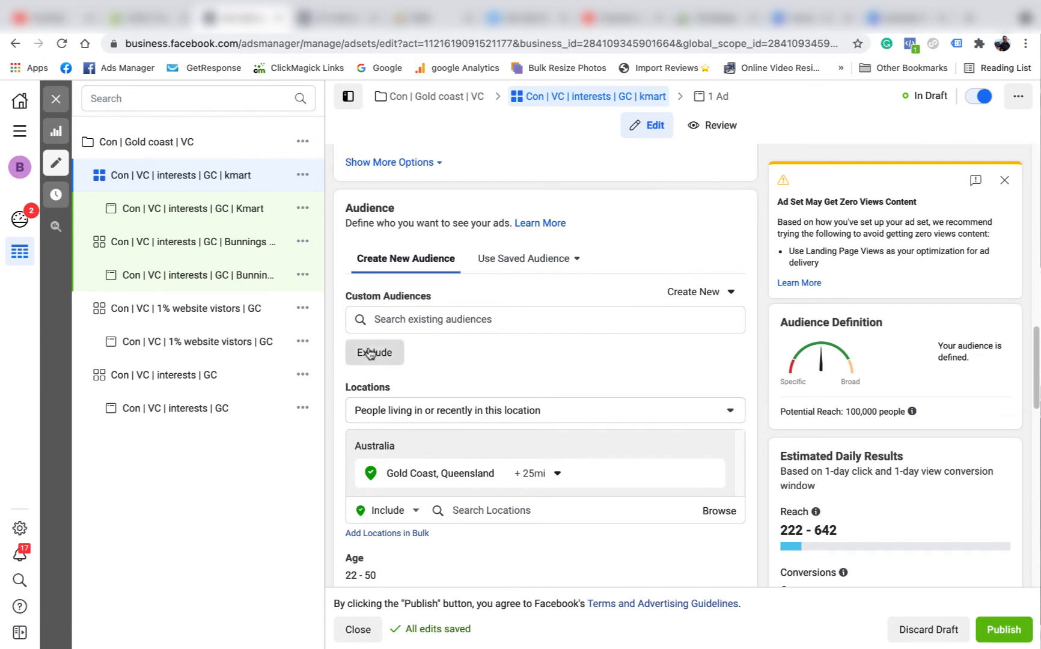
pyautogui.click(371, 353)
pyautogui.click(443, 389)
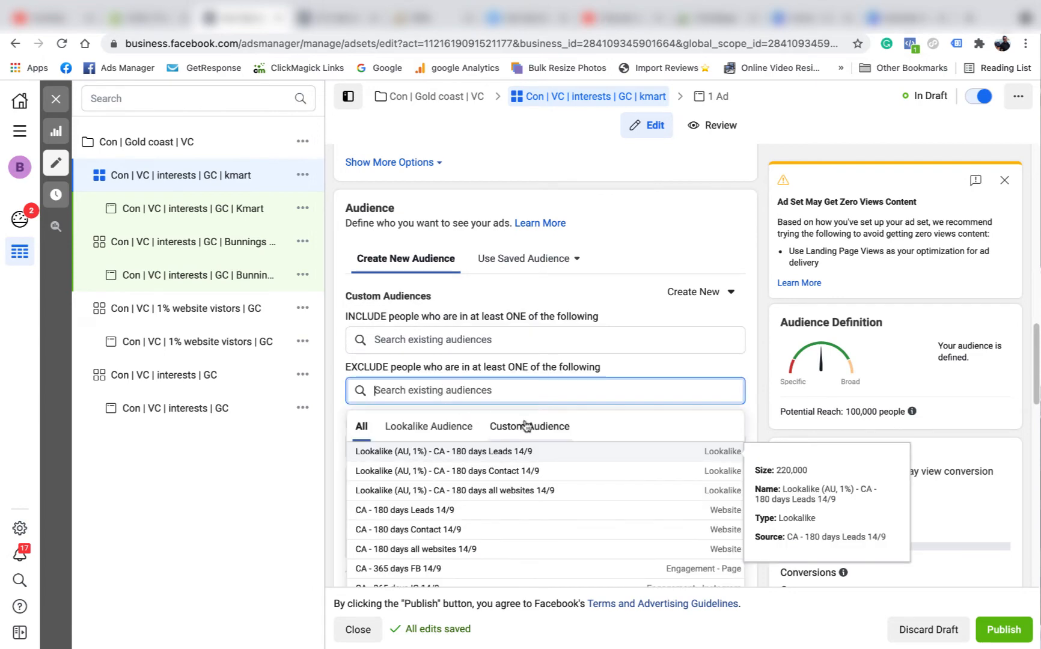
pyautogui.click(526, 426)
pyautogui.scroll(-2, 481, 415)
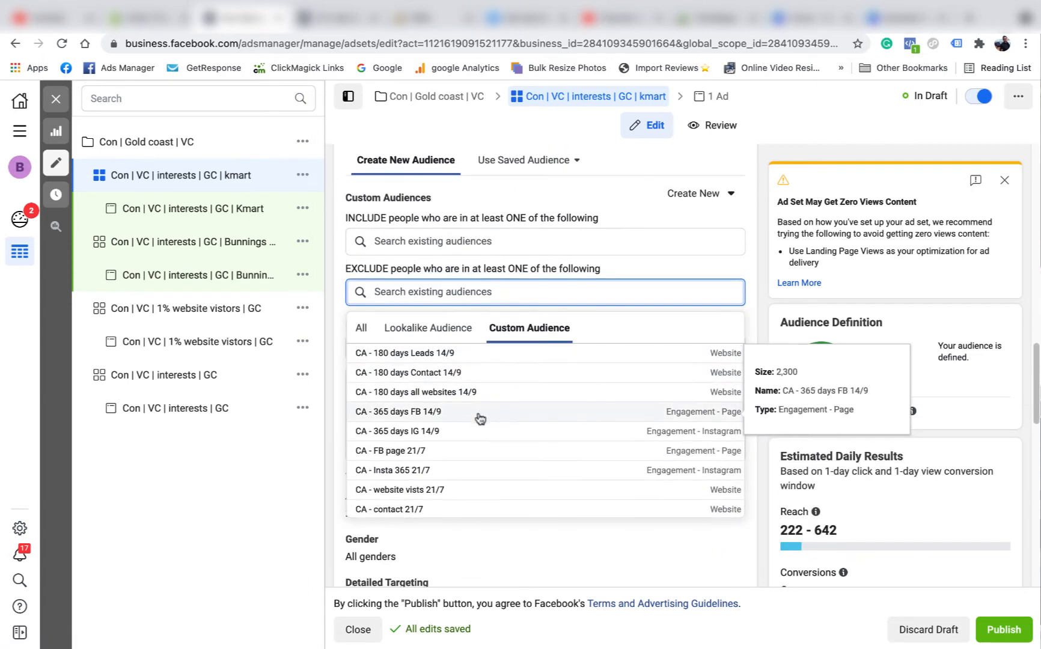
pyautogui.click(560, 392)
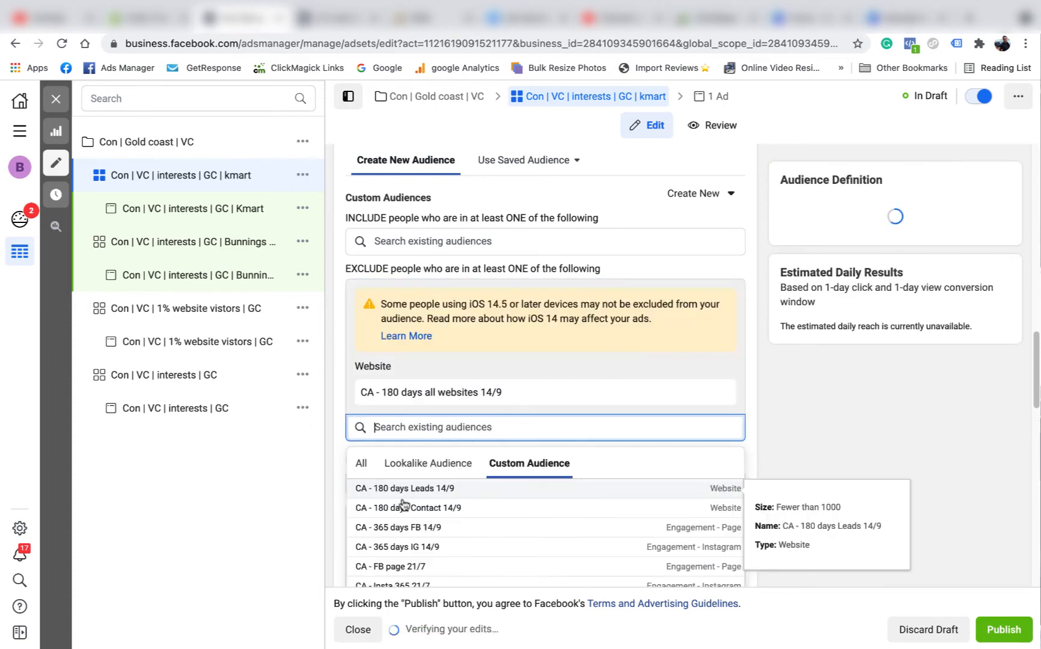
pyautogui.scroll(-2, 753, 412)
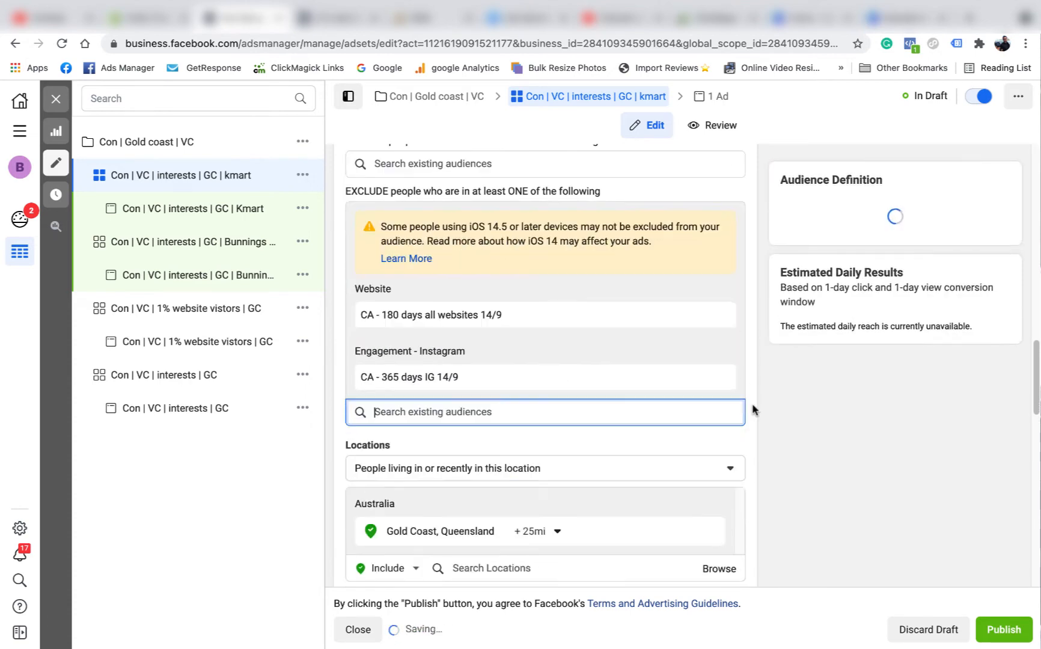
pyautogui.click(457, 392)
pyautogui.click(418, 491)
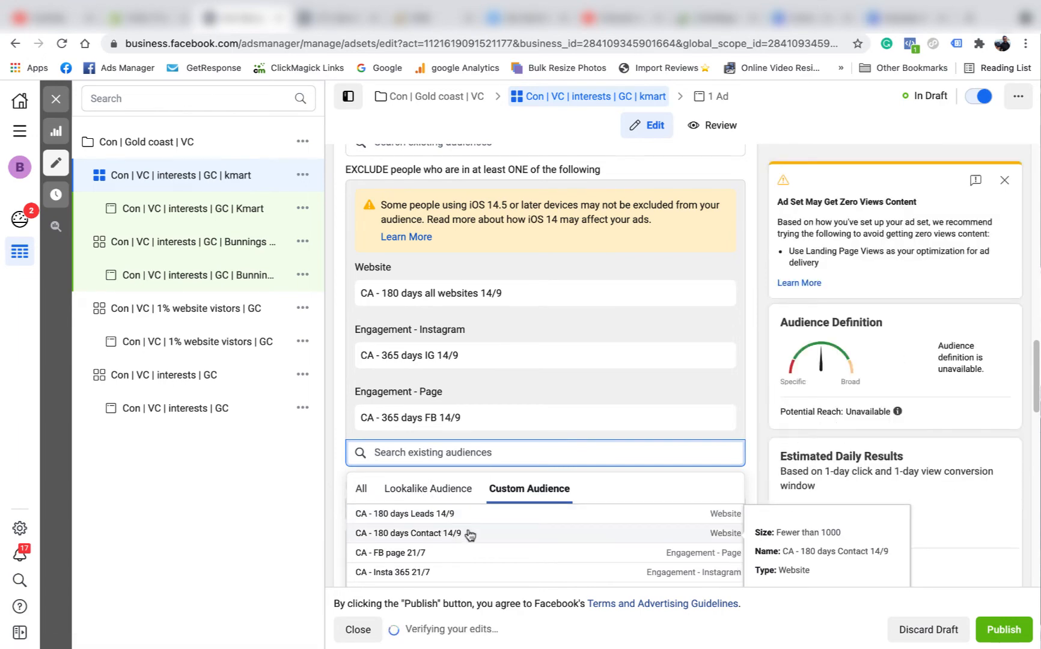
pyautogui.click(469, 535)
# Check the kmart ad set's exclusions, detailed targeting, placements and optimization settings, and close its editor.
pyautogui.scroll(-10, 681, 348)
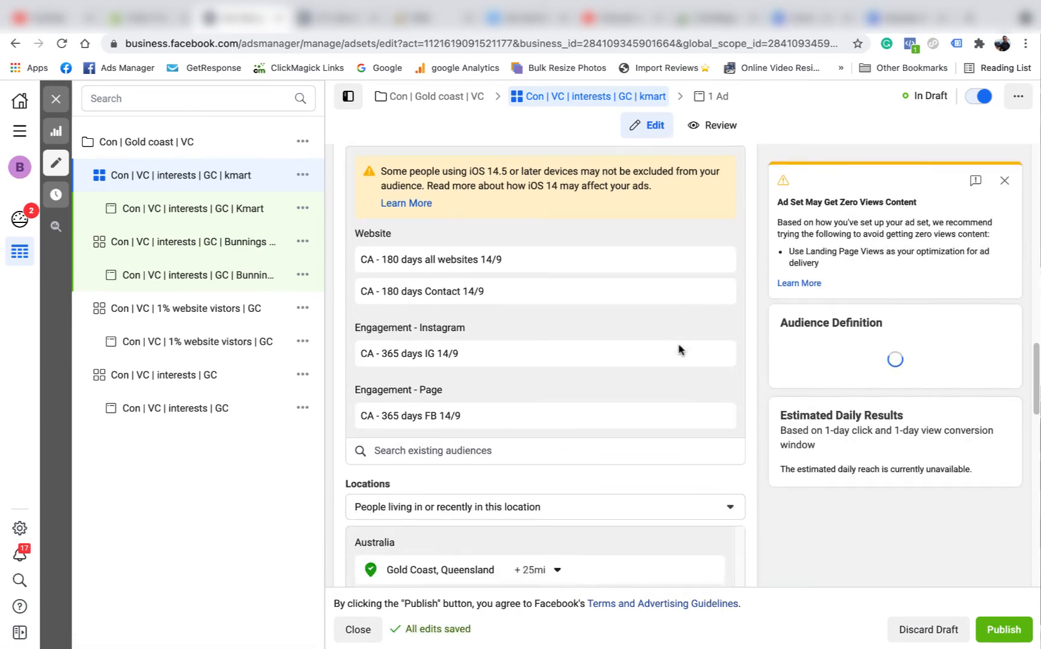
pyautogui.scroll(-8, 681, 350)
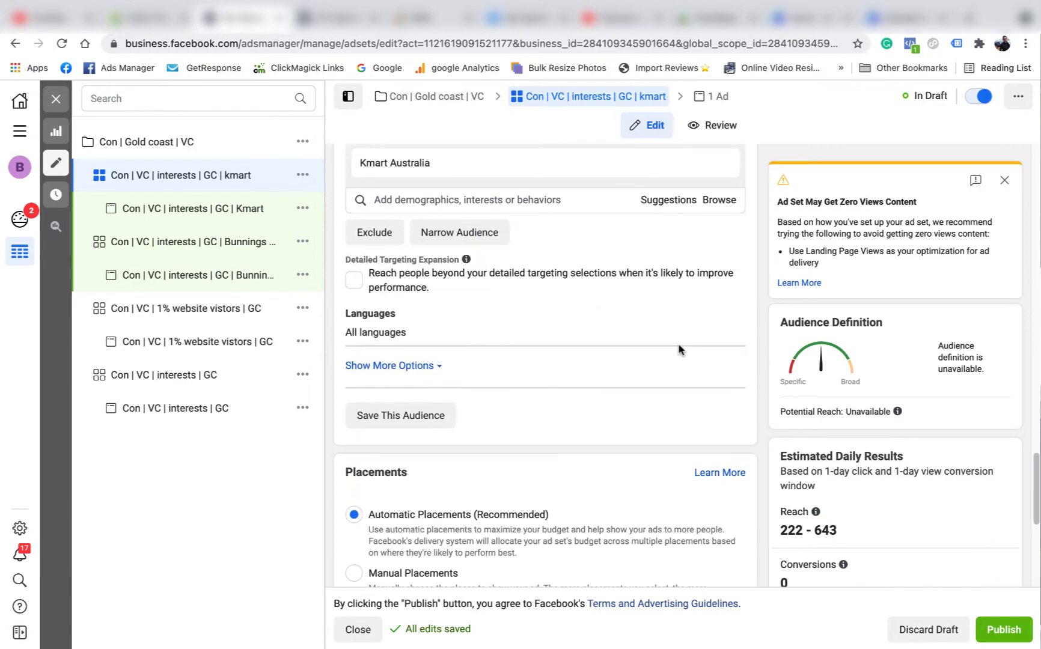
pyautogui.scroll(-1, 683, 350)
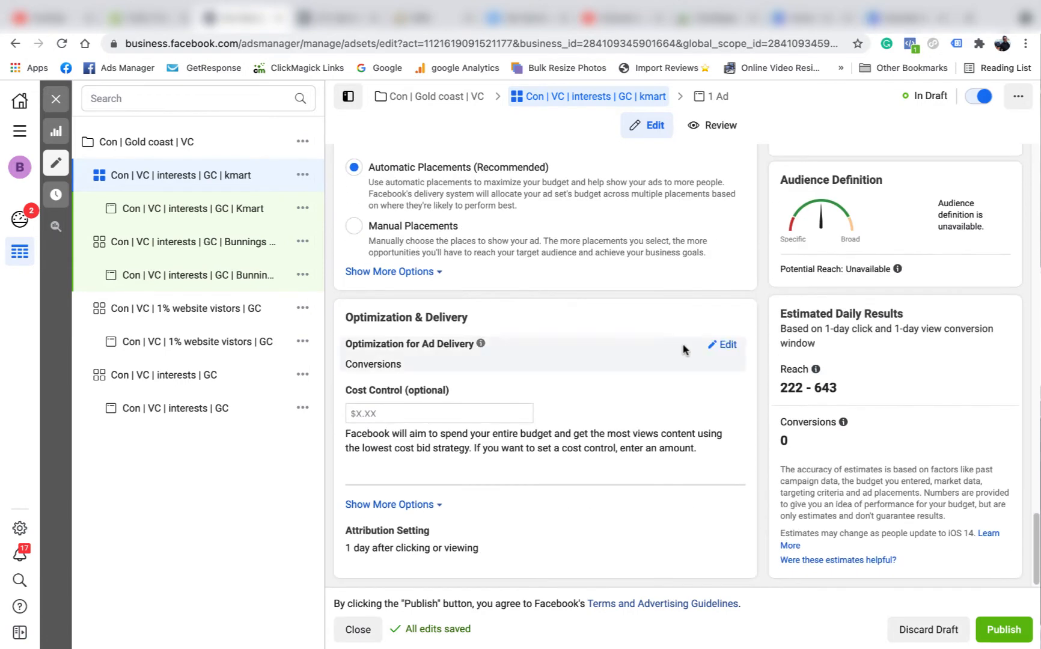
pyautogui.click(56, 99)
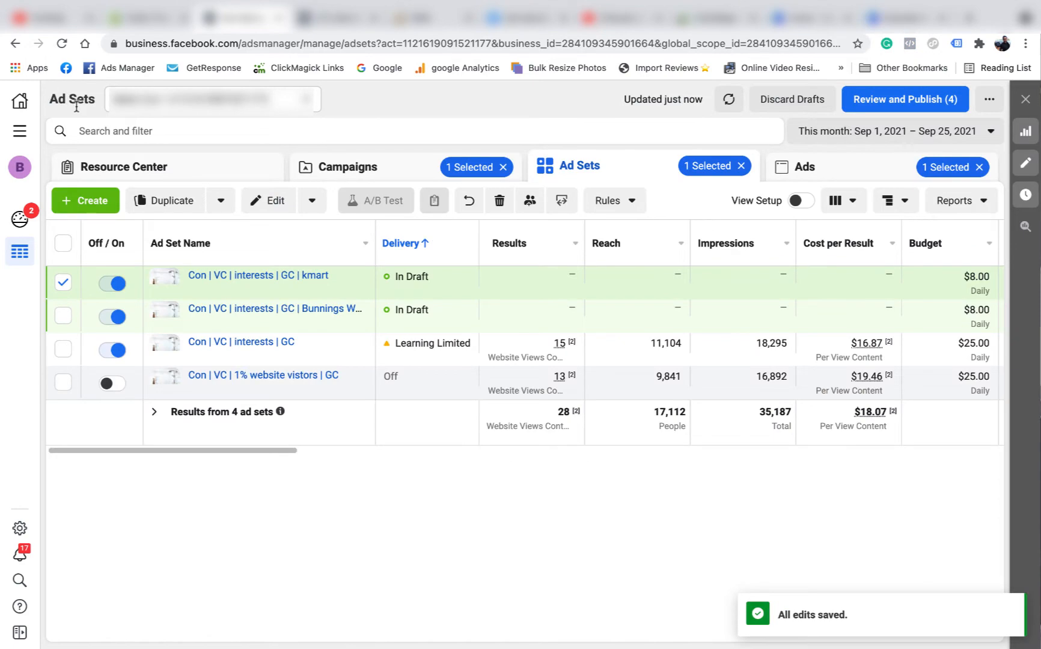
# Duplicate the kmart ad set once within its original campaign and shorten the copy's name to "Con | VC | interests | GC |".
pyautogui.click(63, 283)
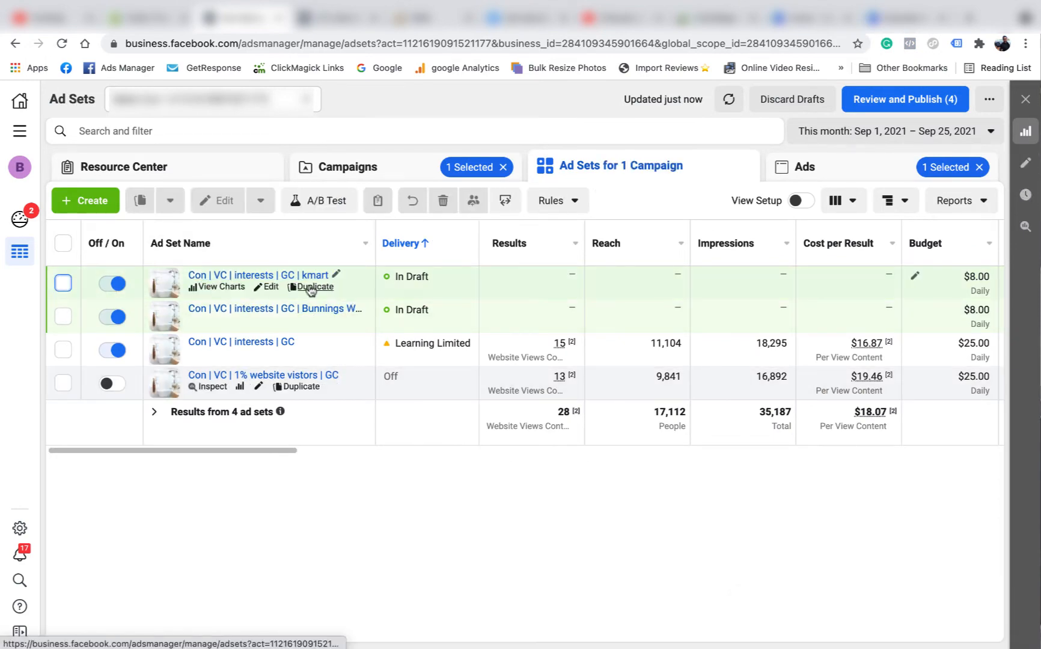
pyautogui.click(307, 287)
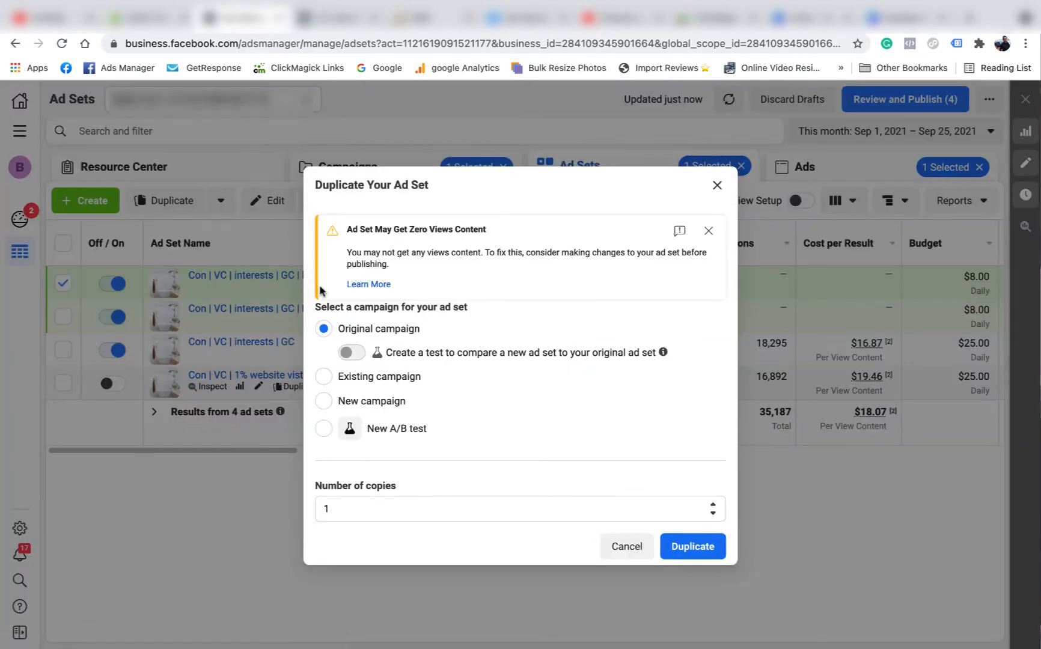
pyautogui.click(709, 231)
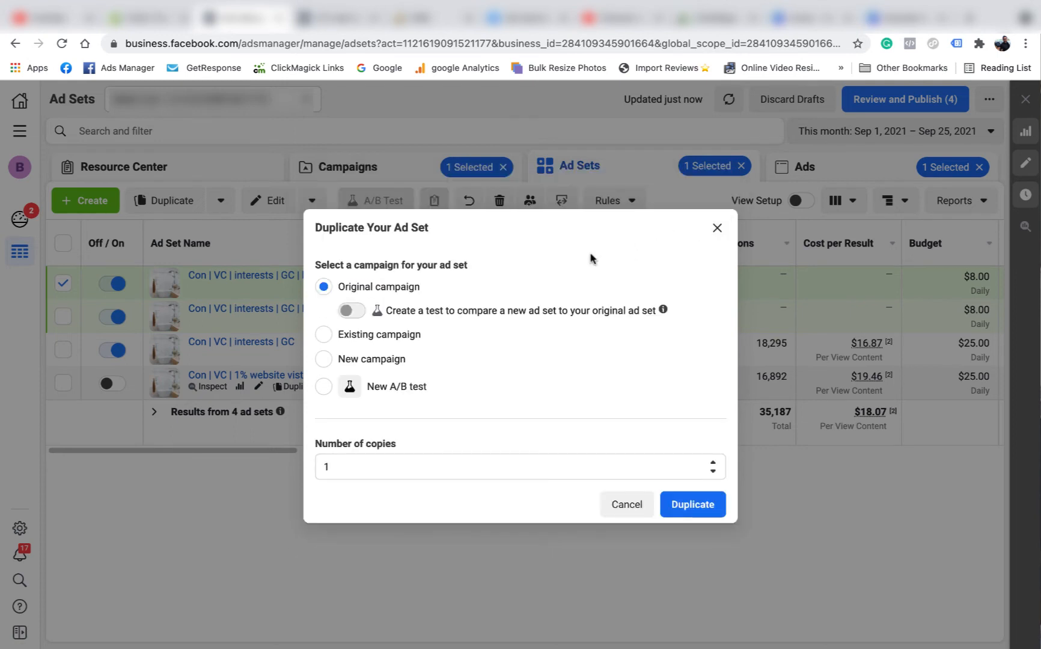
pyautogui.click(693, 507)
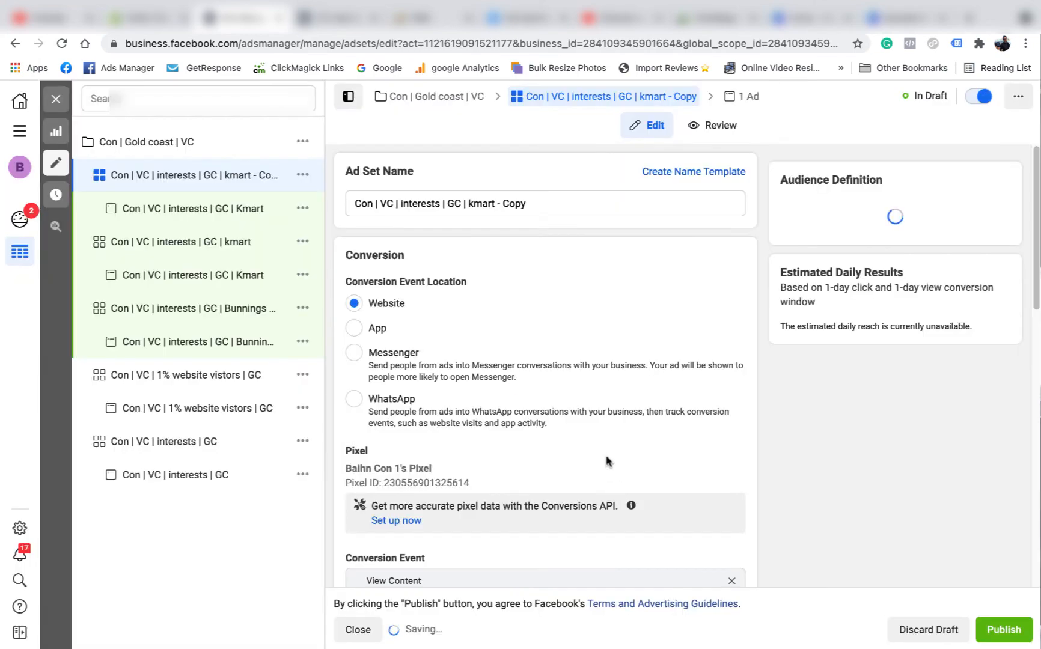
pyautogui.moveTo(537, 204); pyautogui.dragTo(469, 198)
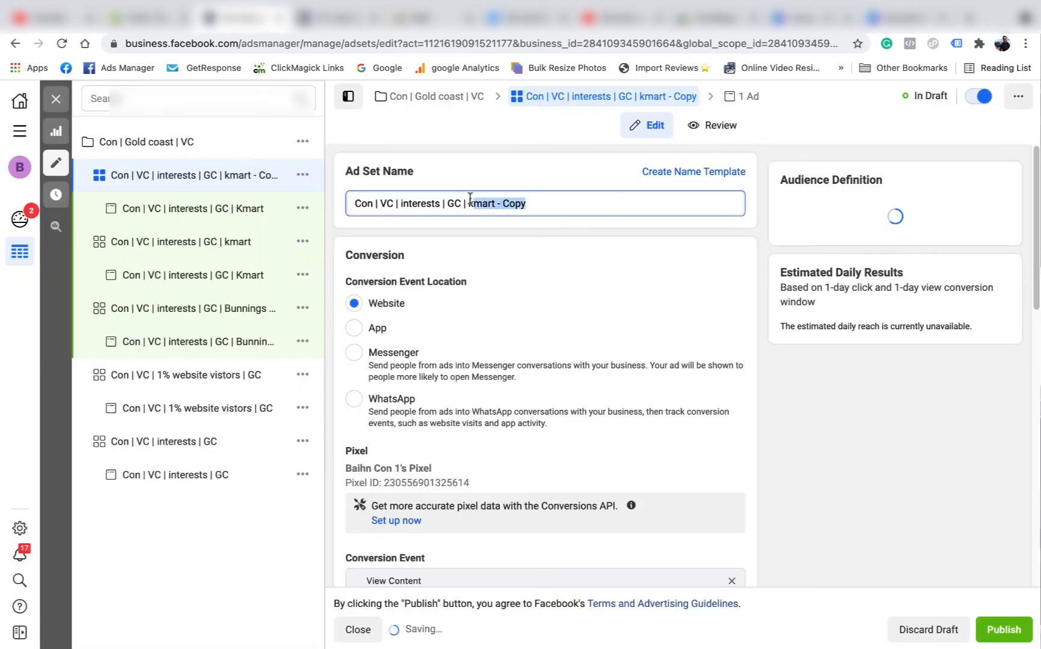
pyautogui.press('BackSpace')
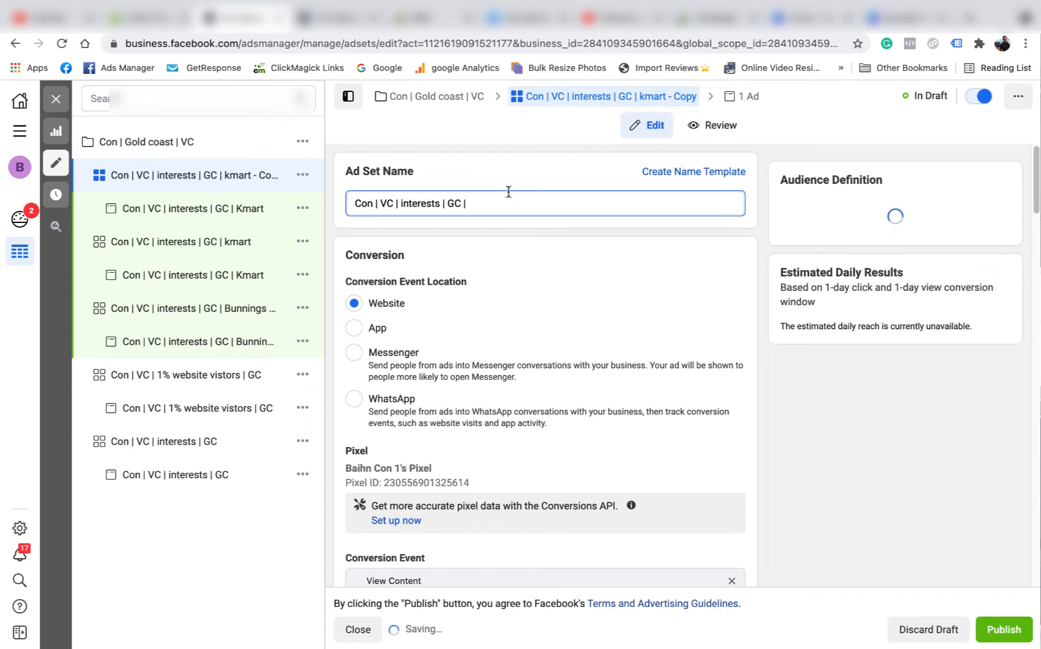
# Remove all four excluded custom audiences from the duplicated ad set.
pyautogui.scroll(-15, 548, 337)
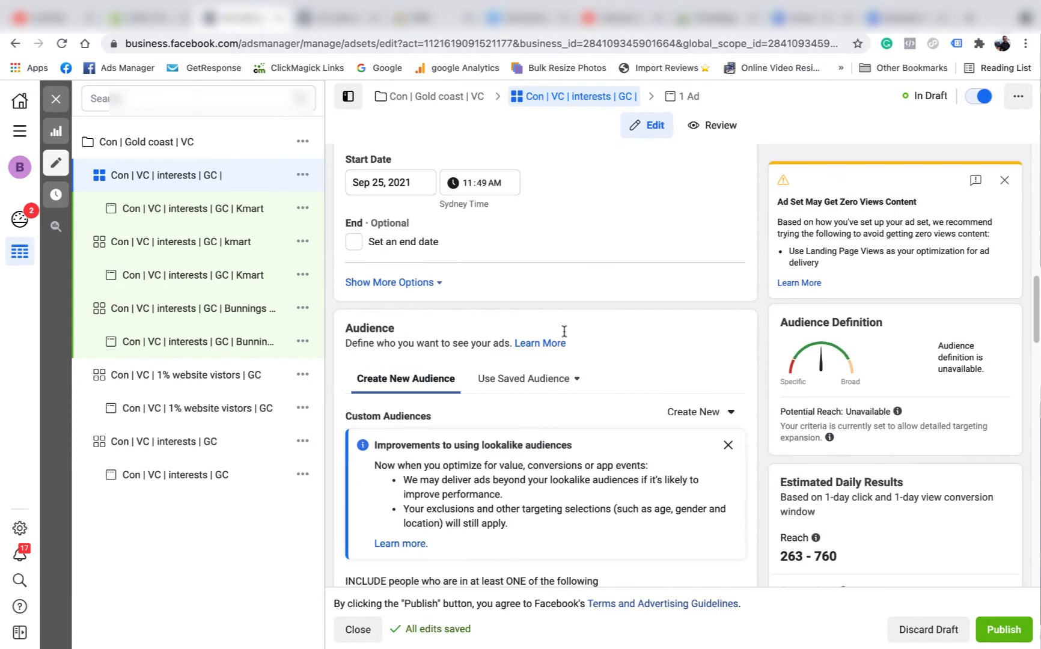
pyautogui.scroll(-8, 564, 331)
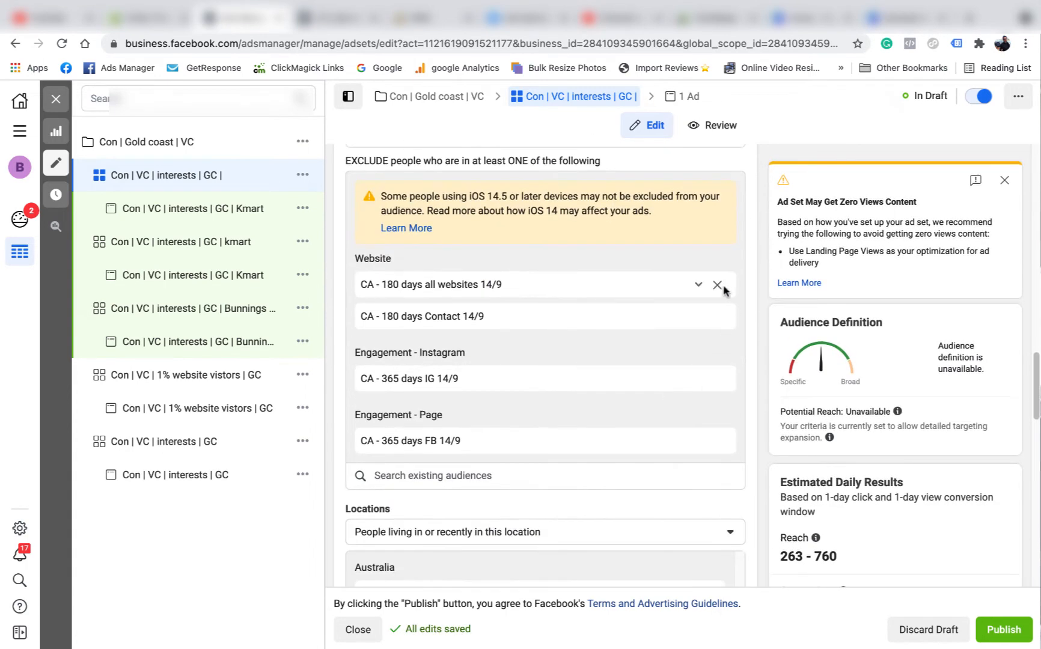
pyautogui.click(718, 286)
pyautogui.click(718, 286)
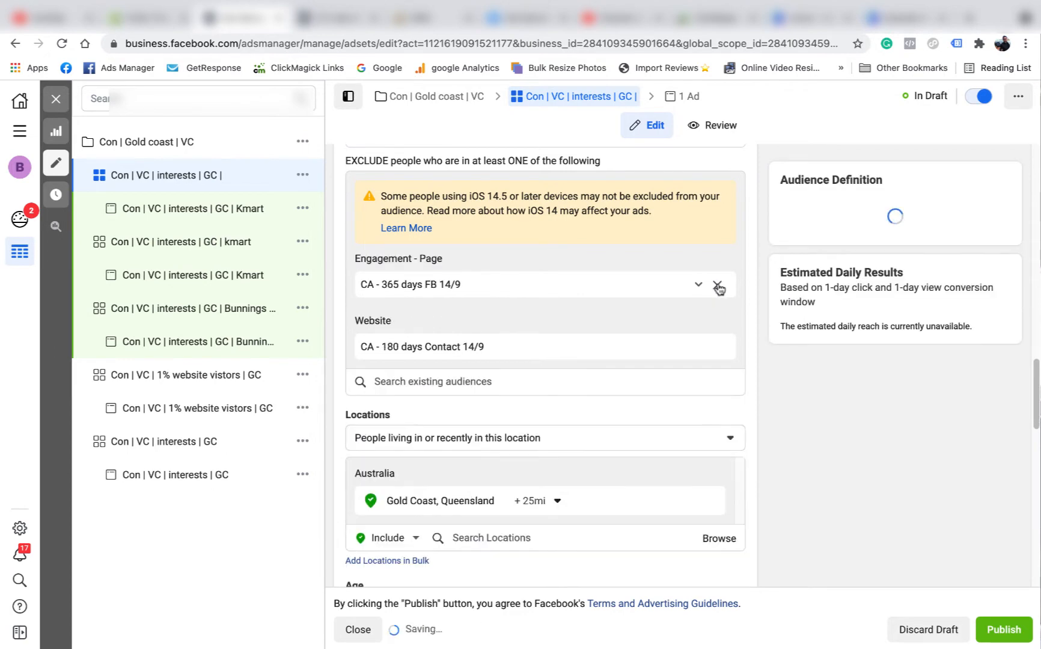
pyautogui.click(718, 286)
pyautogui.click(717, 286)
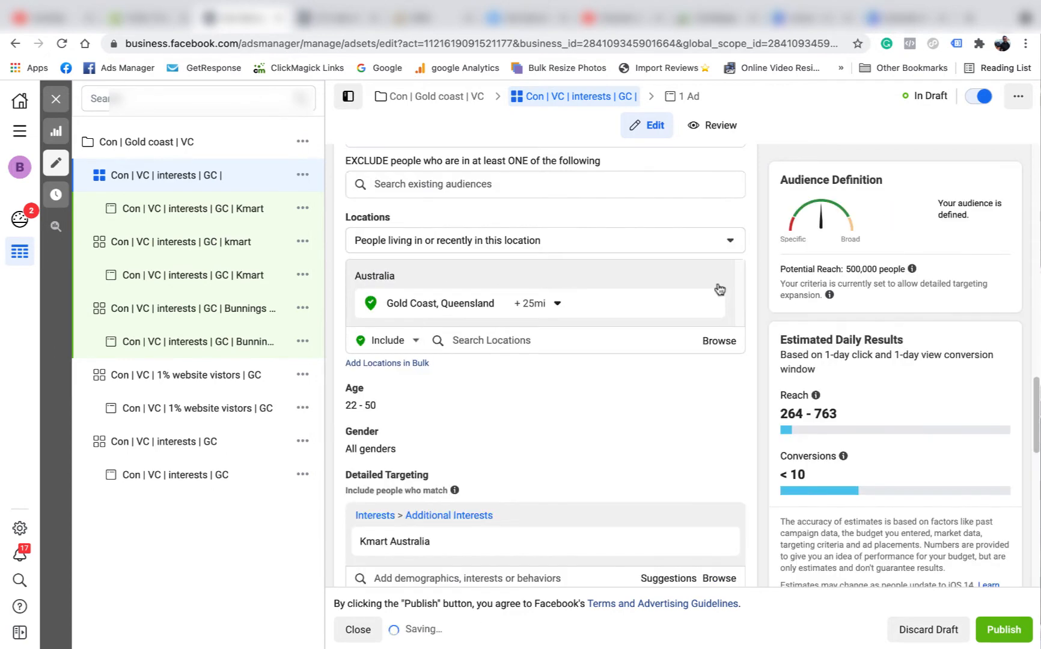
# Turn off Detailed Targeting Expansion and remove the Kmart Australia interest from the duplicated ad set.
pyautogui.scroll(-2, 690, 358)
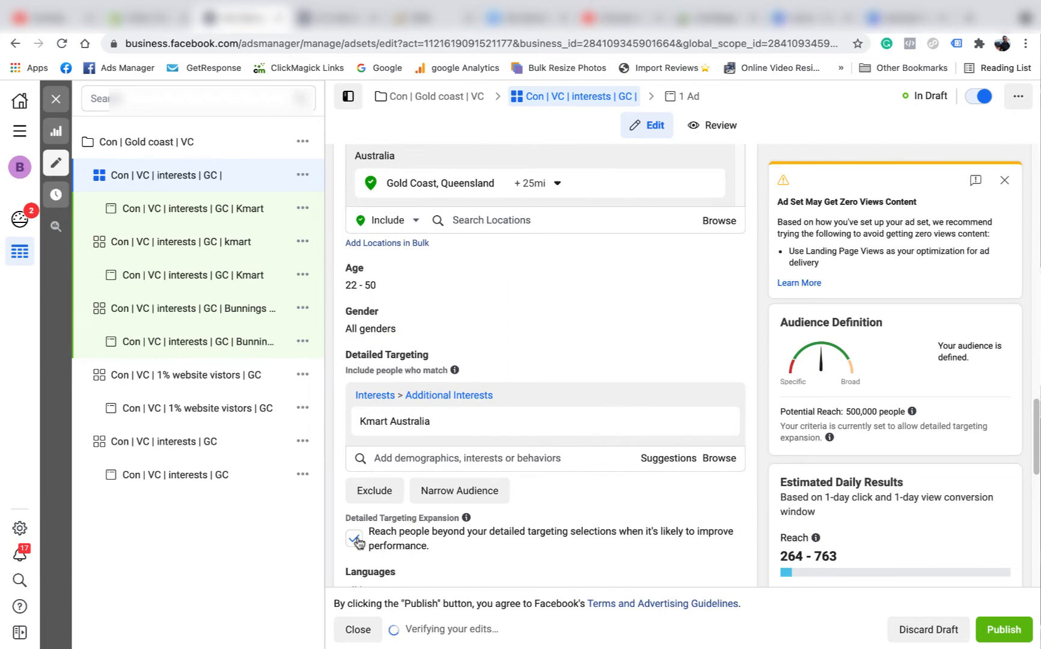
pyautogui.moveTo(718, 427)
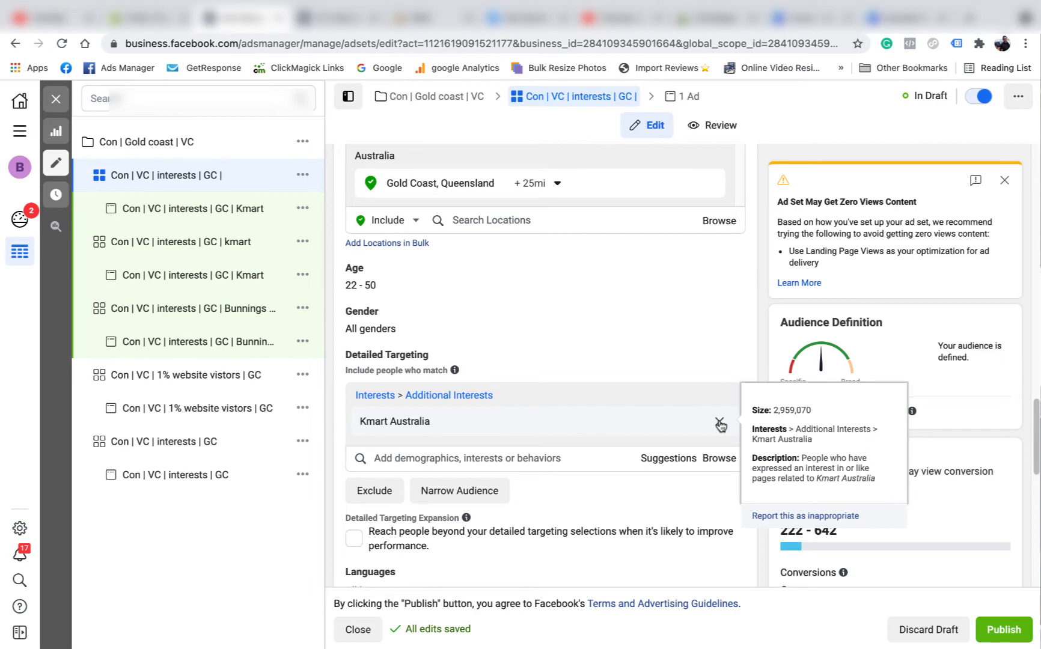
pyautogui.click(720, 423)
# Search the detailed targeting for "bathroom" and add the interest Modern Bathroom.
pyautogui.click(470, 394)
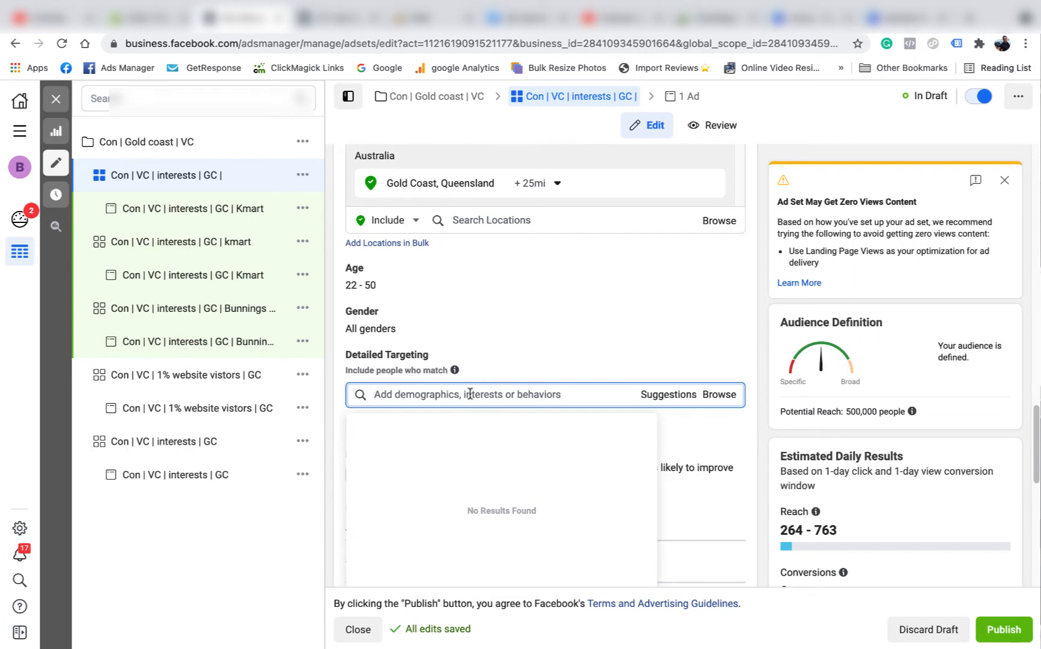
pyautogui.write('bathroom')
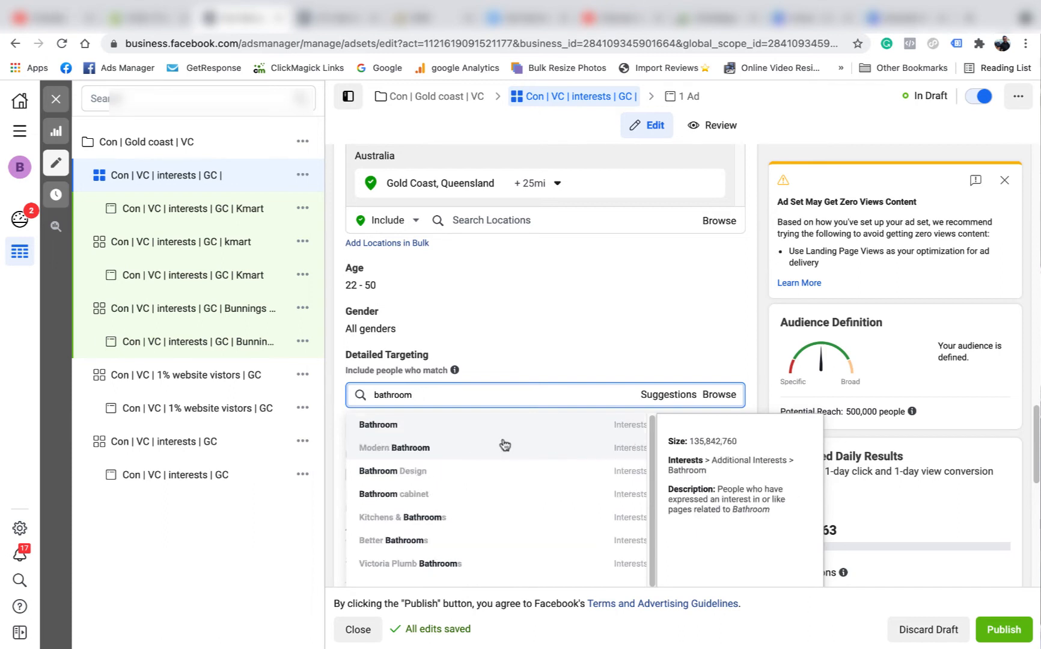
pyautogui.click(457, 450)
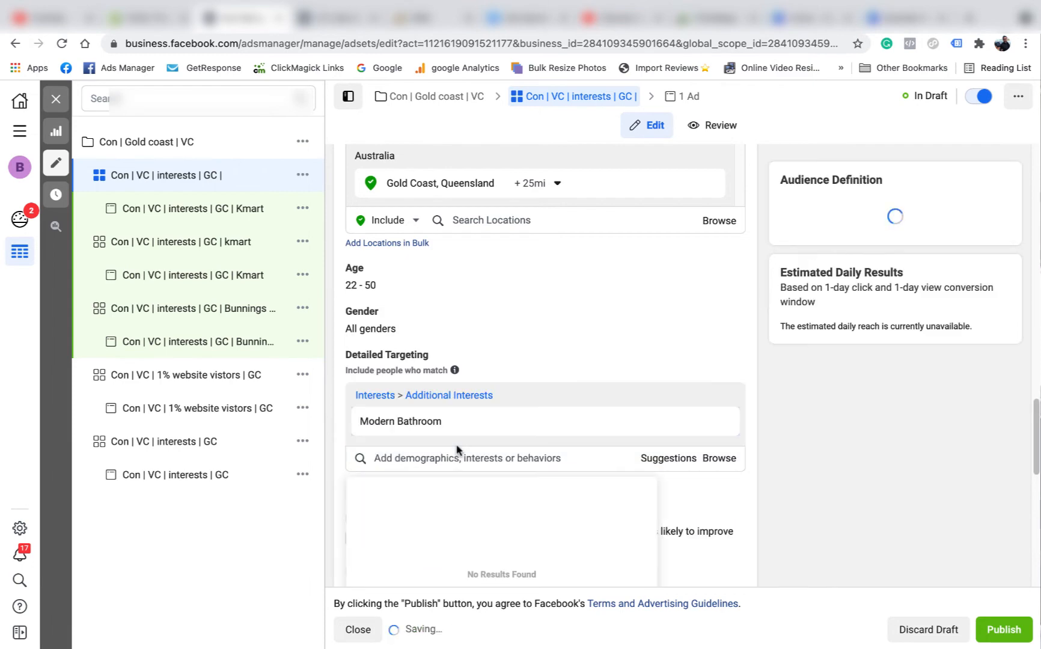
pyautogui.click(751, 383)
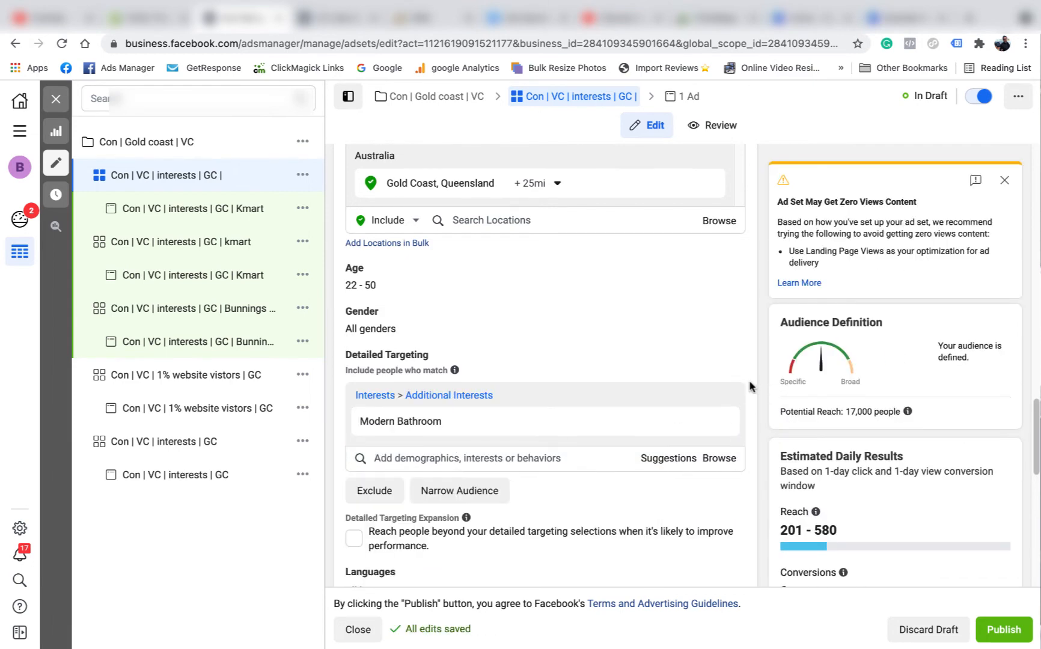
# Look through the suggested interests and replace Modern Bathroom with Kitchen in the detailed targeting.
pyautogui.click(671, 458)
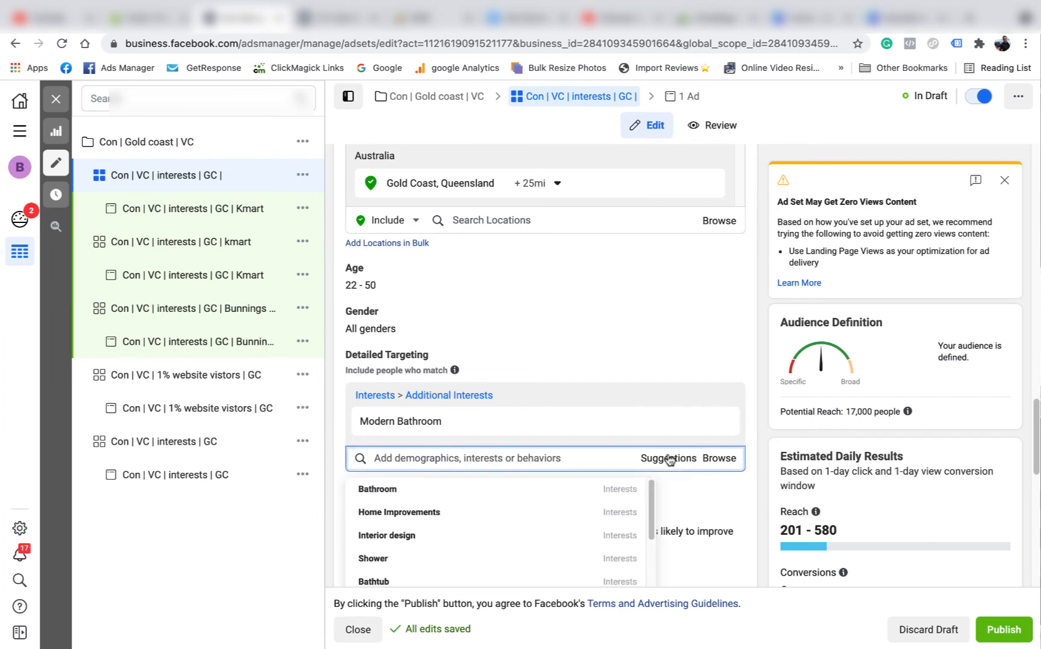
pyautogui.scroll(-2, 728, 382)
pyautogui.scroll(-3, 507, 462)
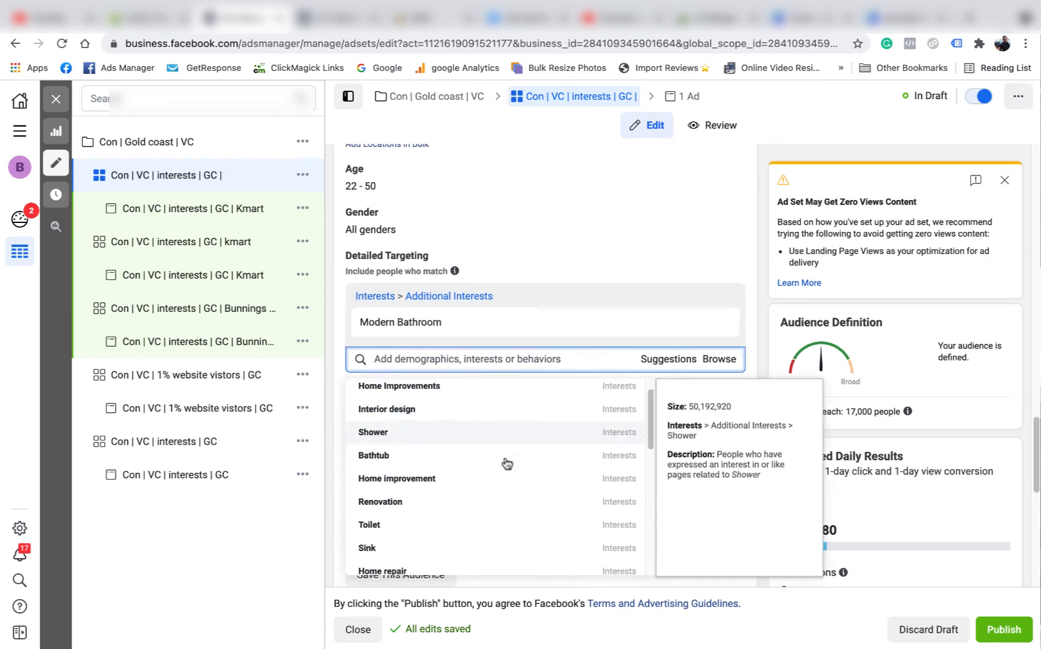
pyautogui.scroll(-1, 454, 483)
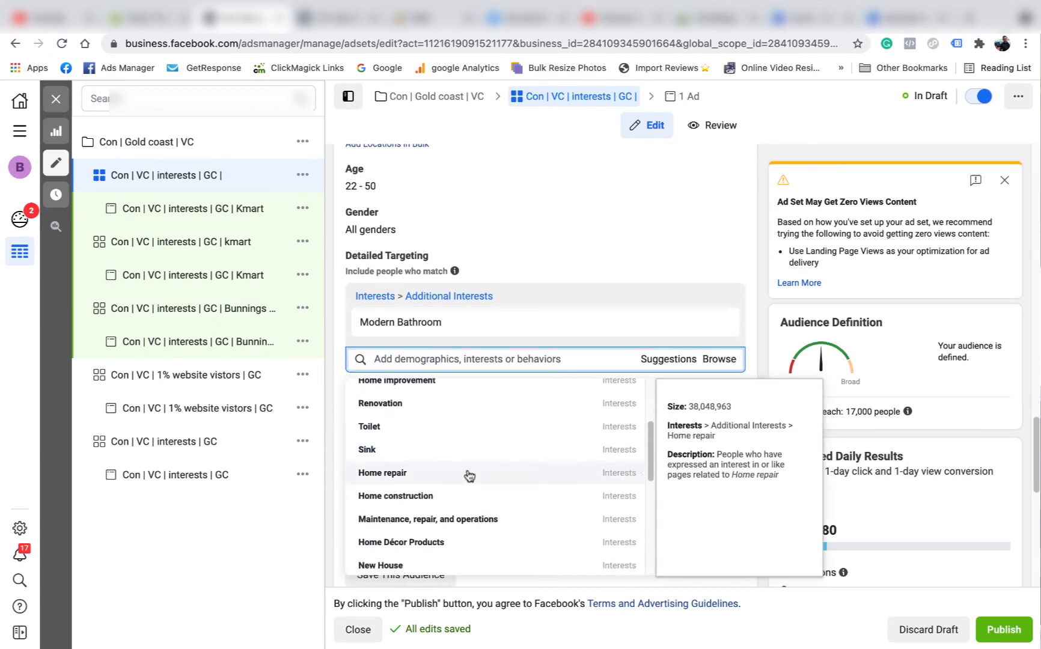
pyautogui.scroll(-4, 470, 477)
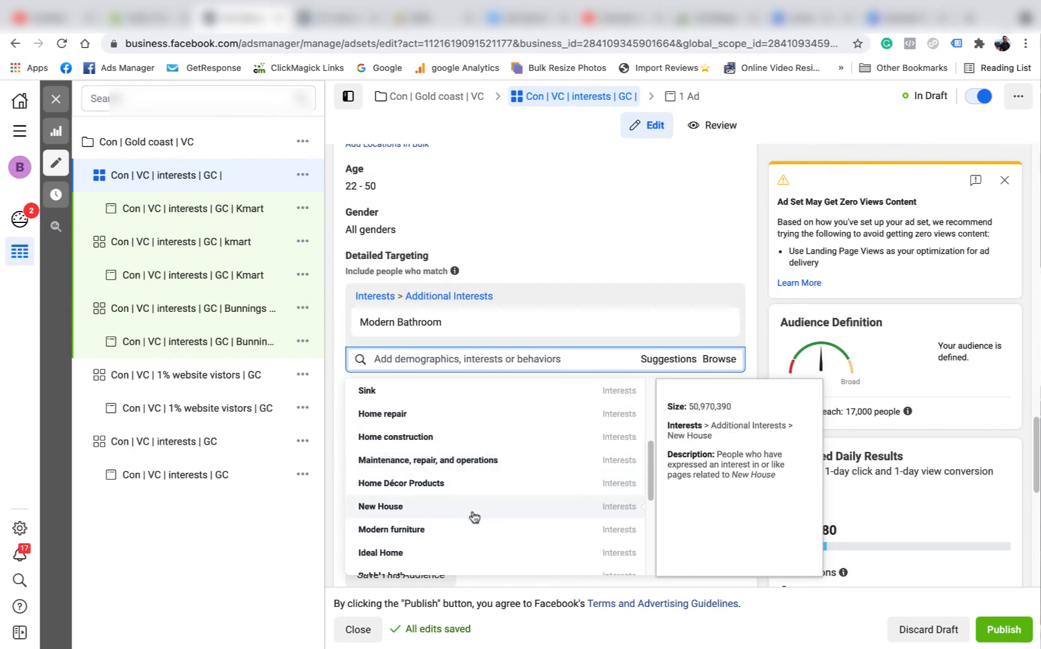
pyautogui.scroll(-3, 472, 518)
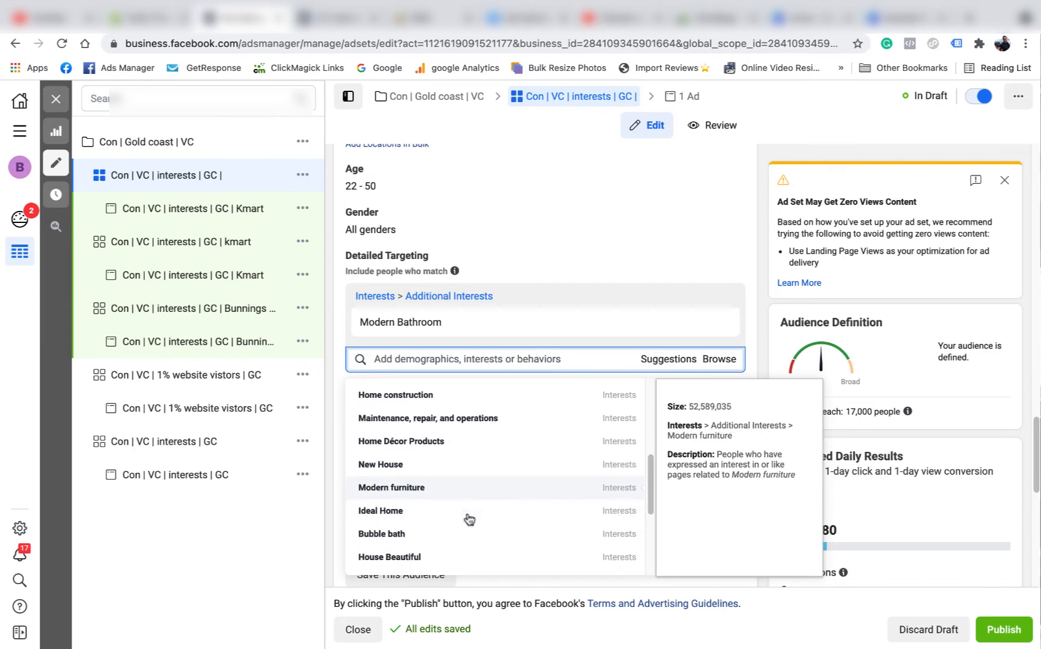
pyautogui.scroll(-6, 469, 518)
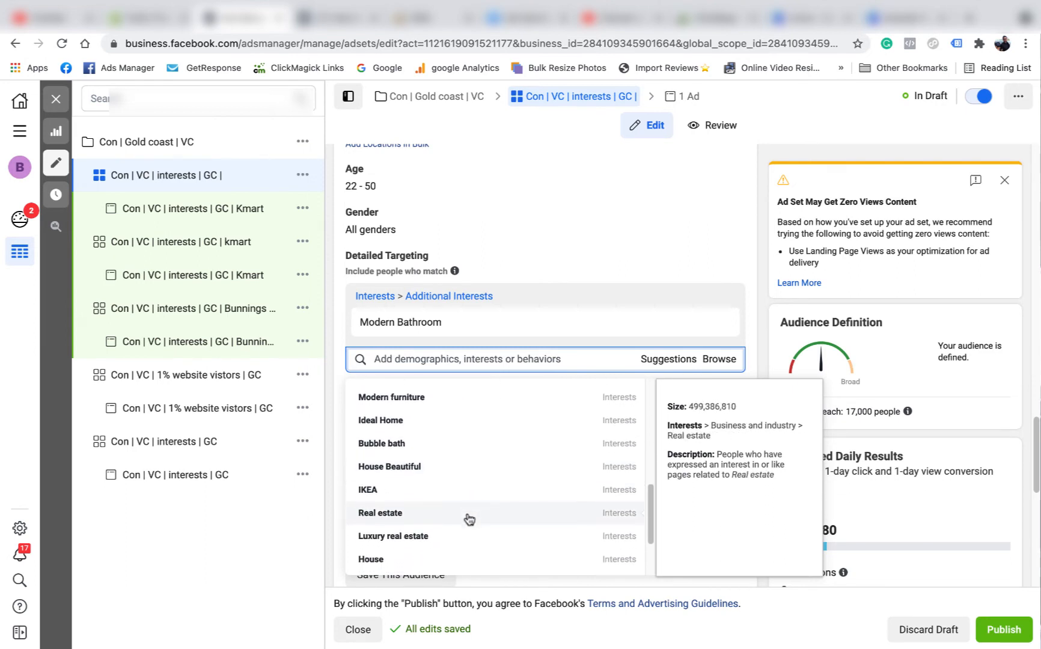
pyautogui.scroll(-6, 470, 519)
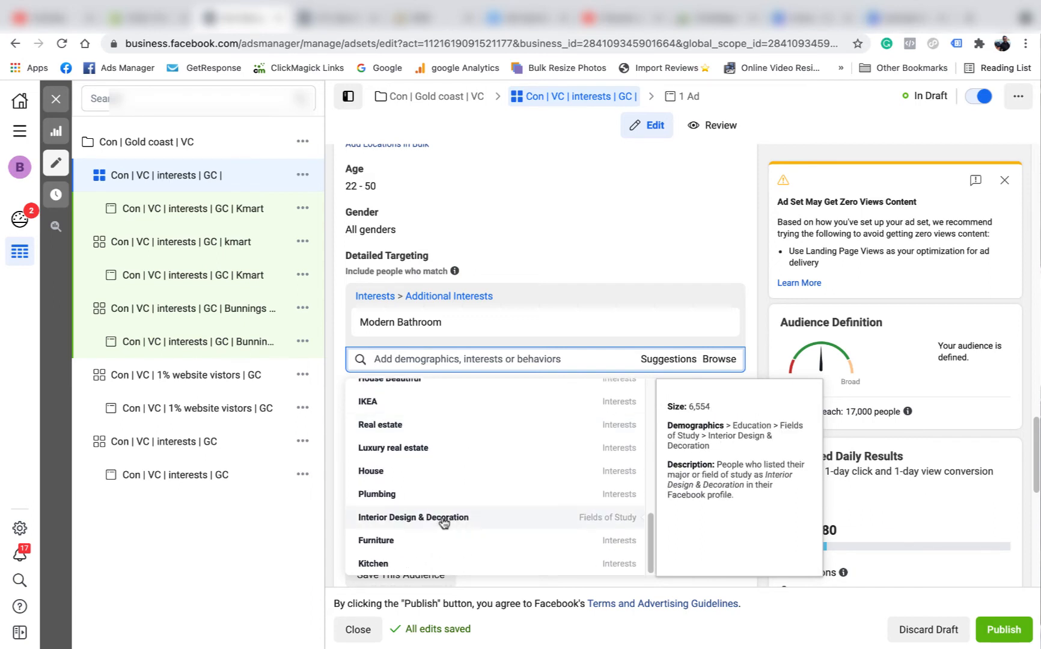
pyautogui.scroll(-1, 445, 521)
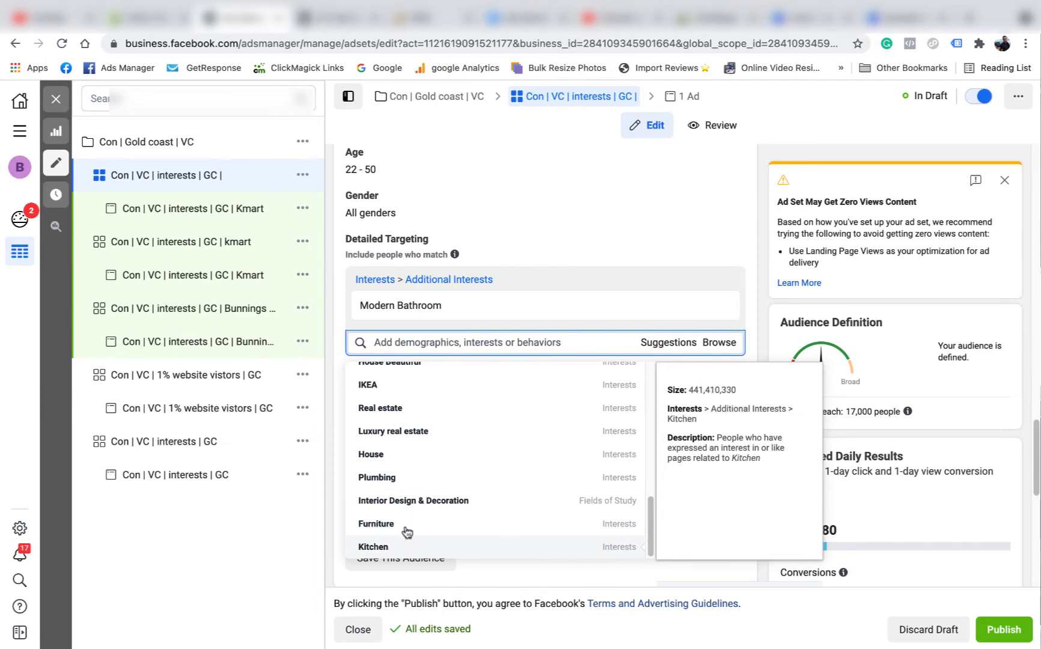
pyautogui.click(407, 541)
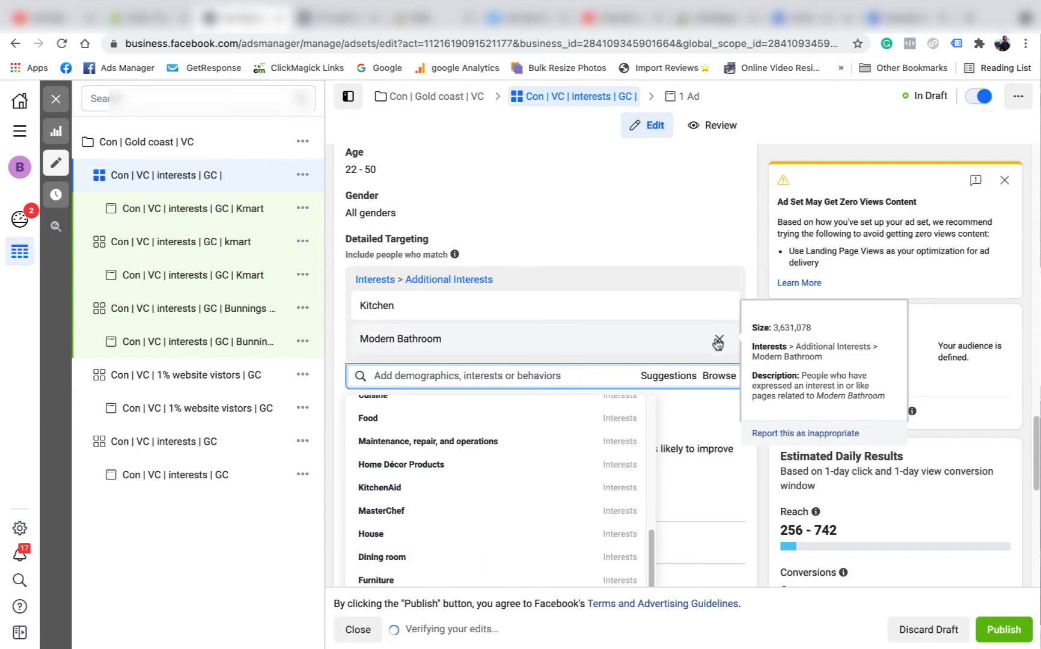
pyautogui.click(718, 341)
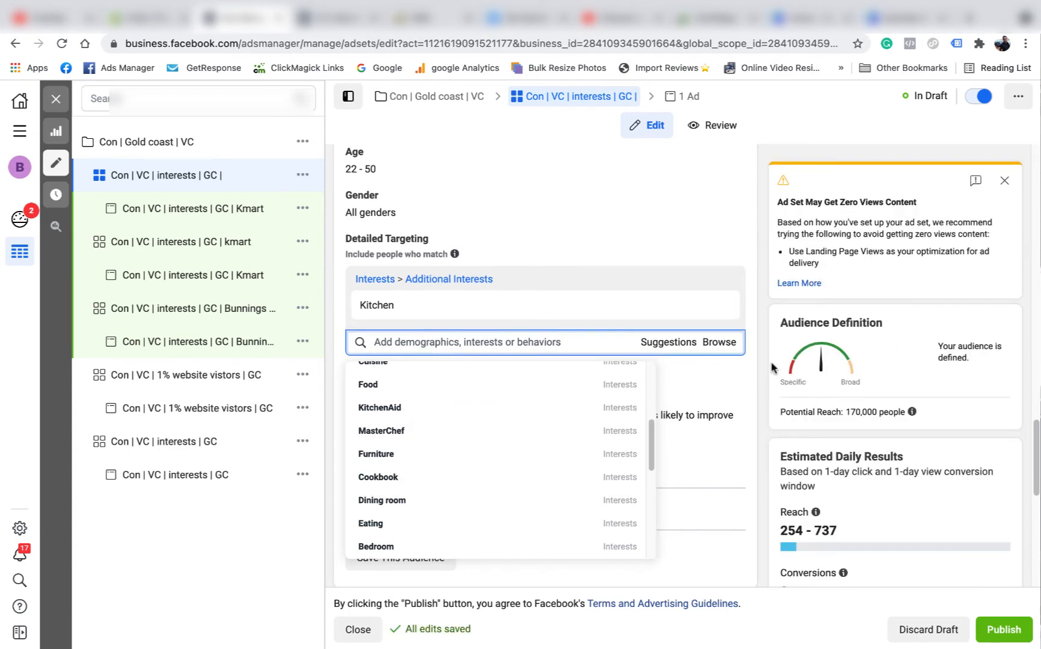
pyautogui.click(766, 364)
# Switch to the other Ads Manager browser tab and open the draft ad set's detailed targeting to examine its interests.
pyautogui.click(340, 27)
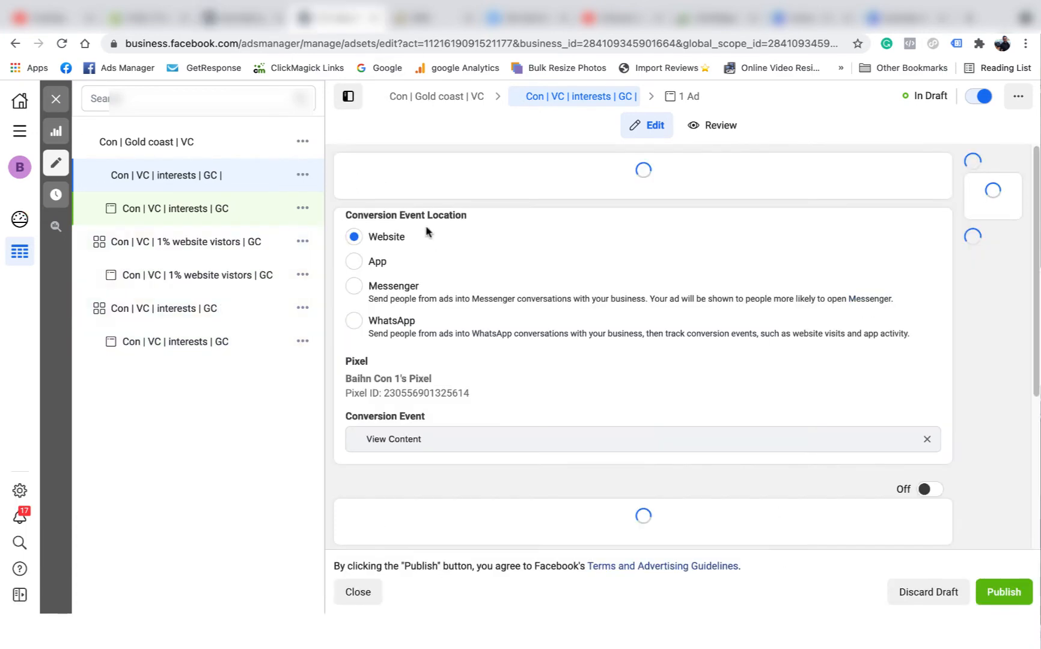
pyautogui.scroll(-12, 576, 277)
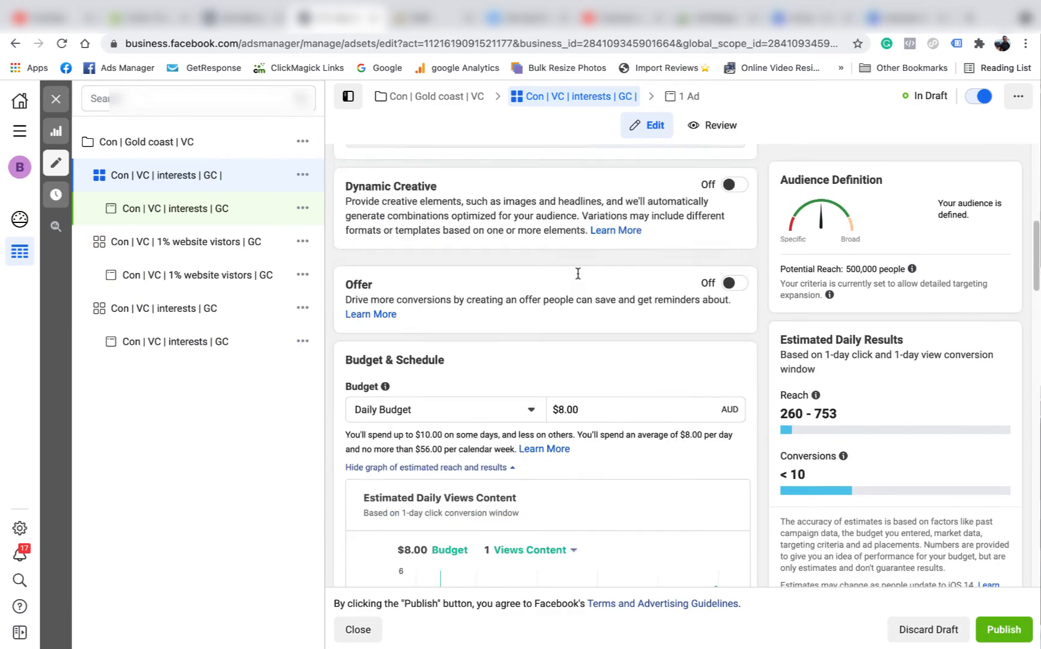
pyautogui.scroll(-16, 578, 277)
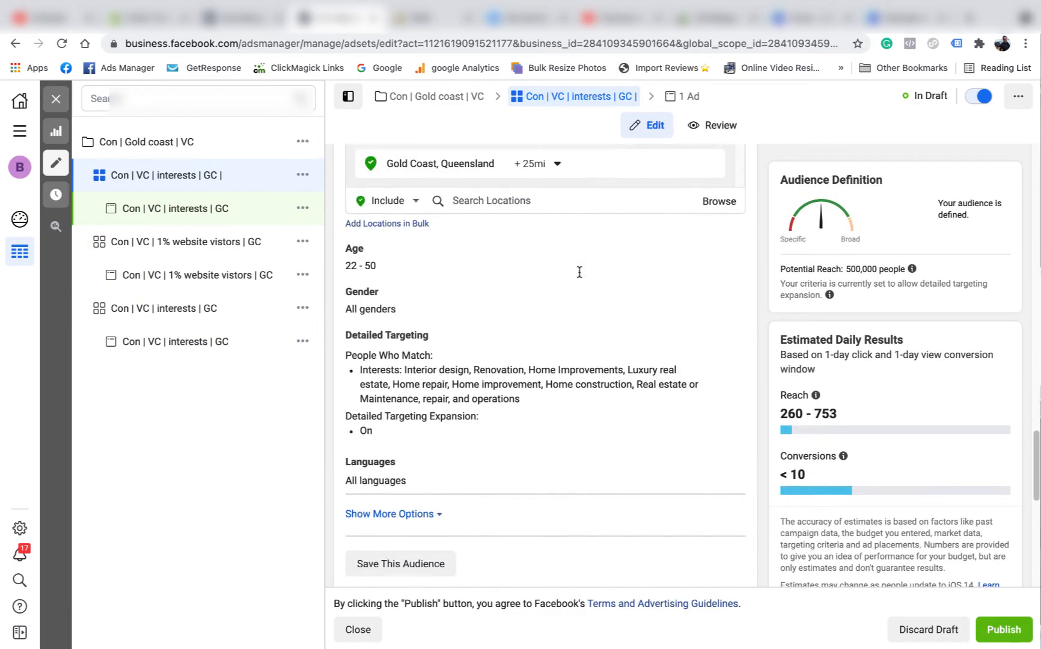
pyautogui.scroll(5, 580, 275)
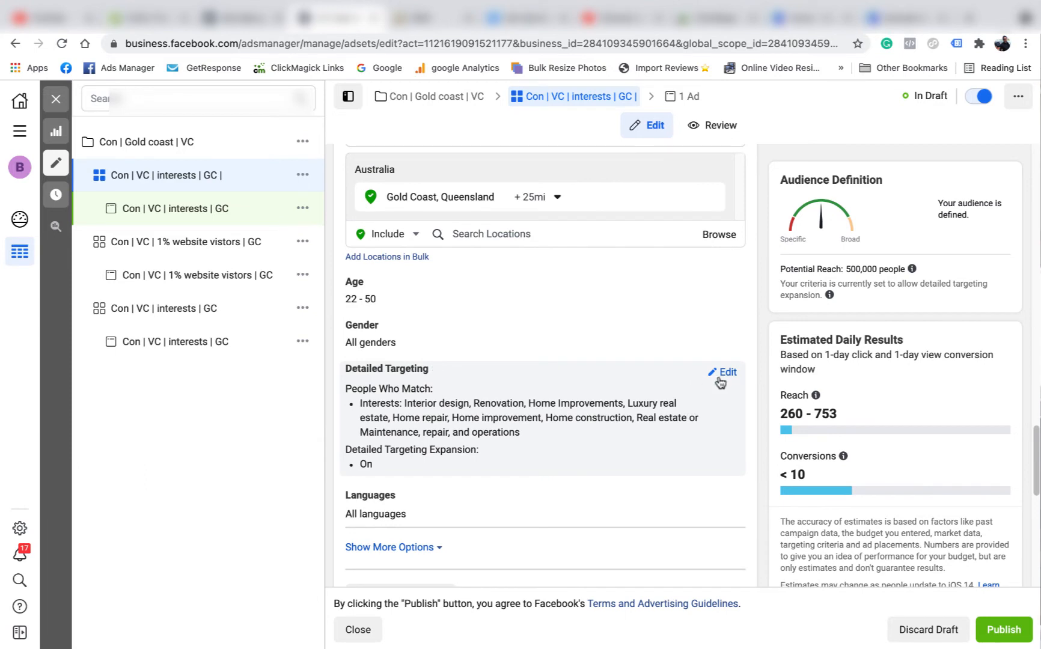
pyautogui.click(726, 377)
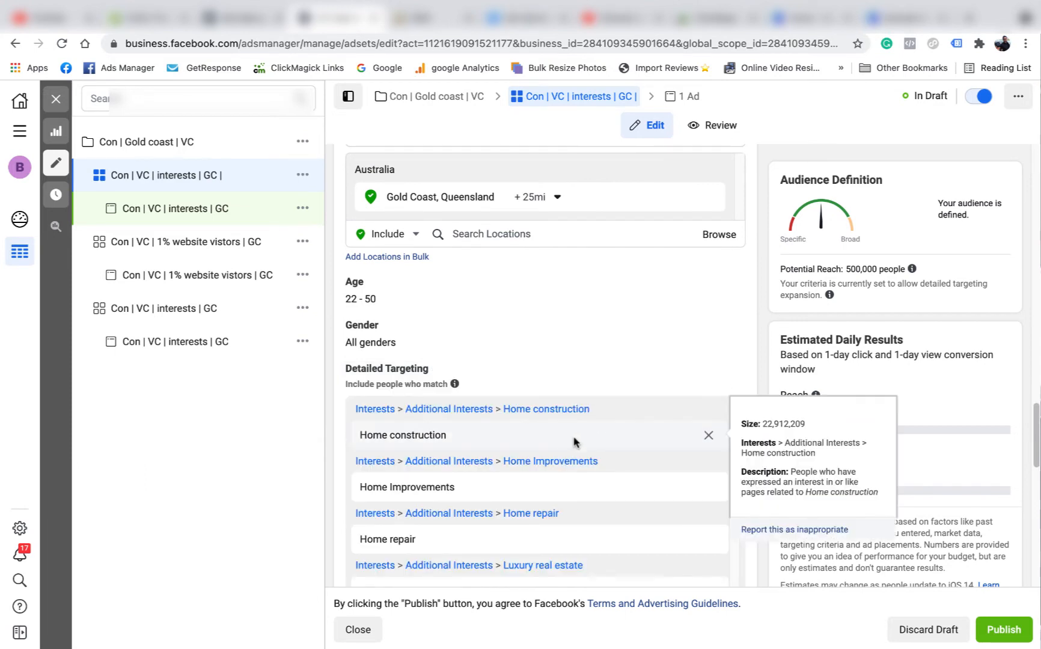
# Review the complete list of home and renovation interests stacked in the draft ad set's detailed targeting.
pyautogui.scroll(-3, 558, 493)
pyautogui.scroll(-5, 563, 486)
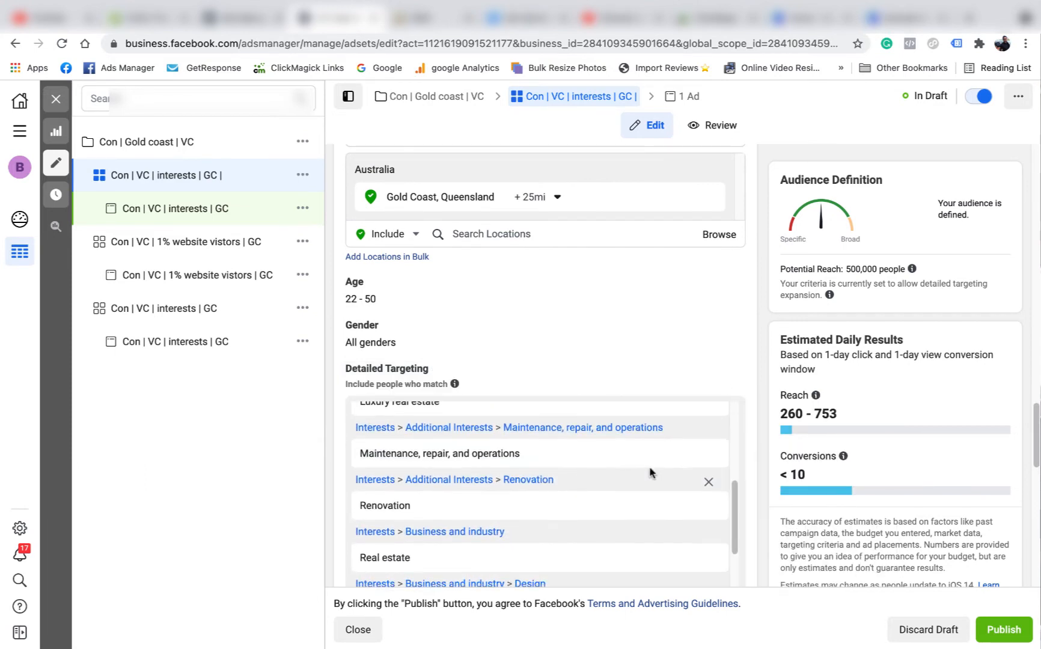
pyautogui.scroll(-2, 591, 452)
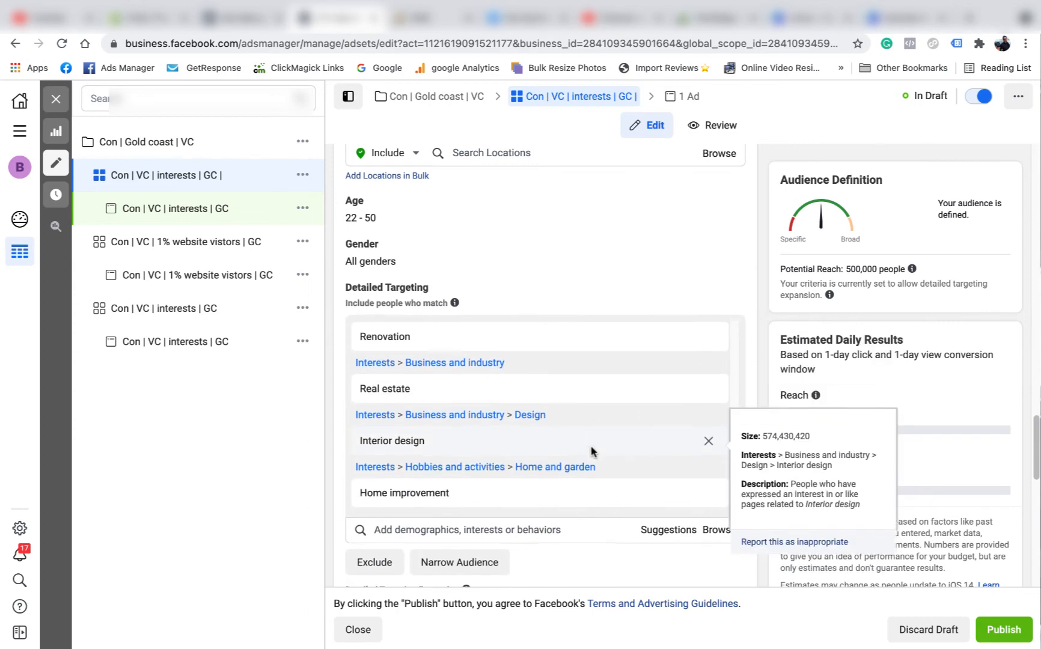
pyautogui.scroll(5, 592, 452)
pyautogui.scroll(1, 574, 486)
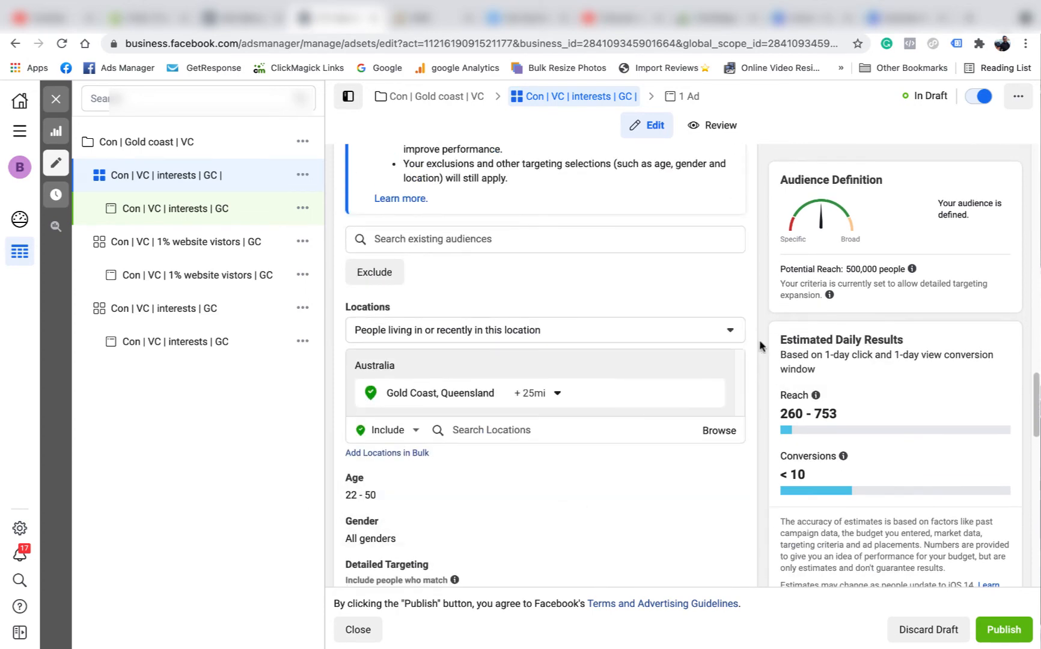
# Return to the browser tab with the Kitchen-targeted ad set and name that ad set "Con | VC | interests | GC | Kitchen".
pyautogui.click(242, 18)
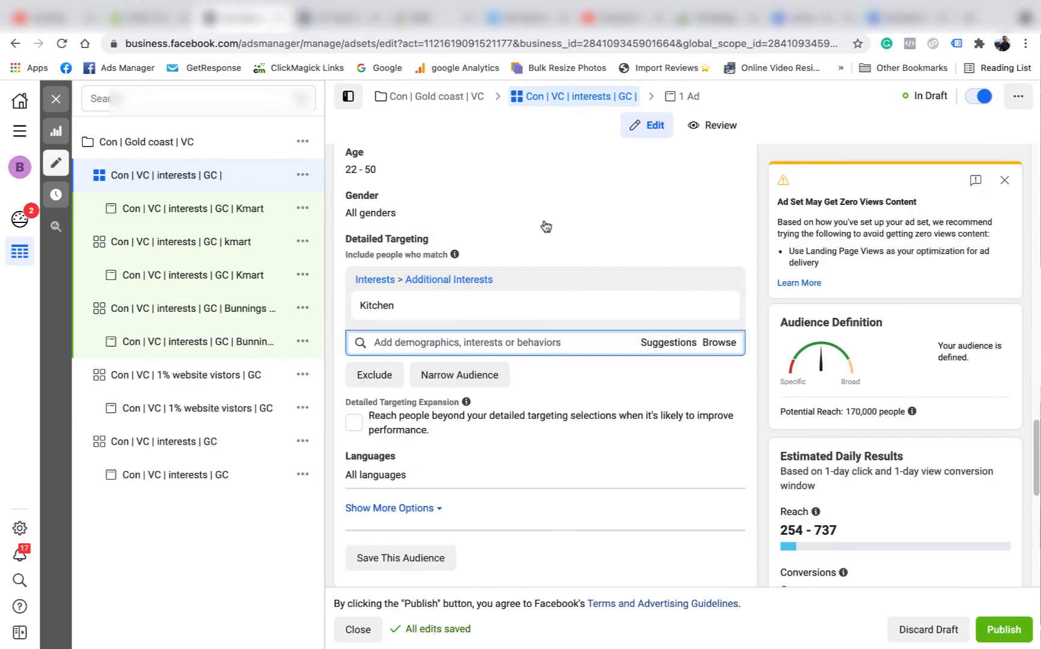
pyautogui.moveTo(529, 317)
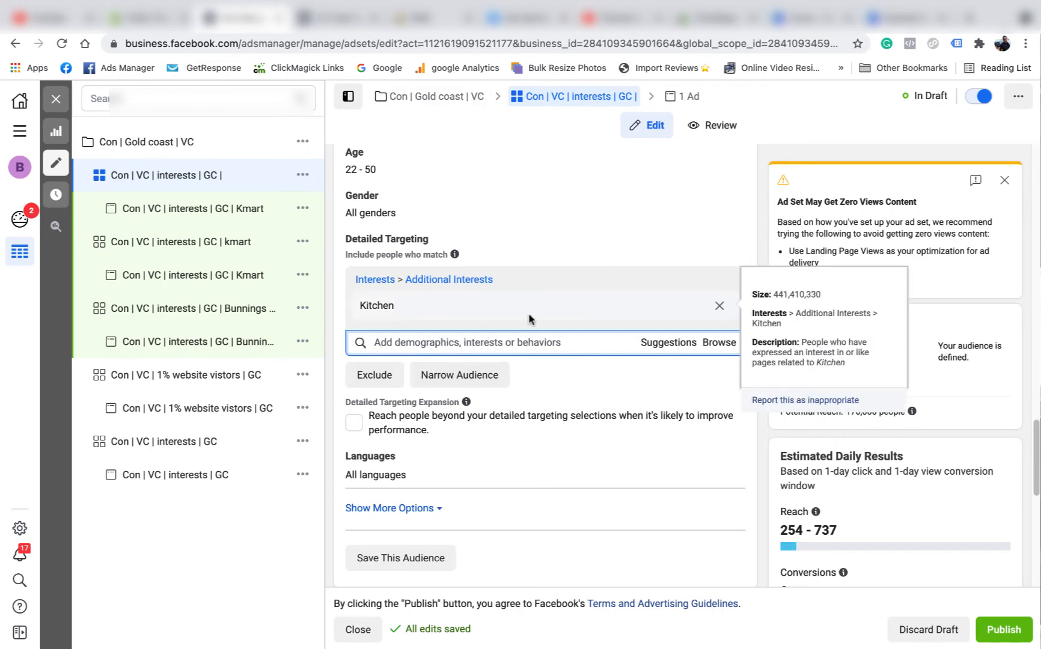
pyautogui.scroll(15, 639, 342)
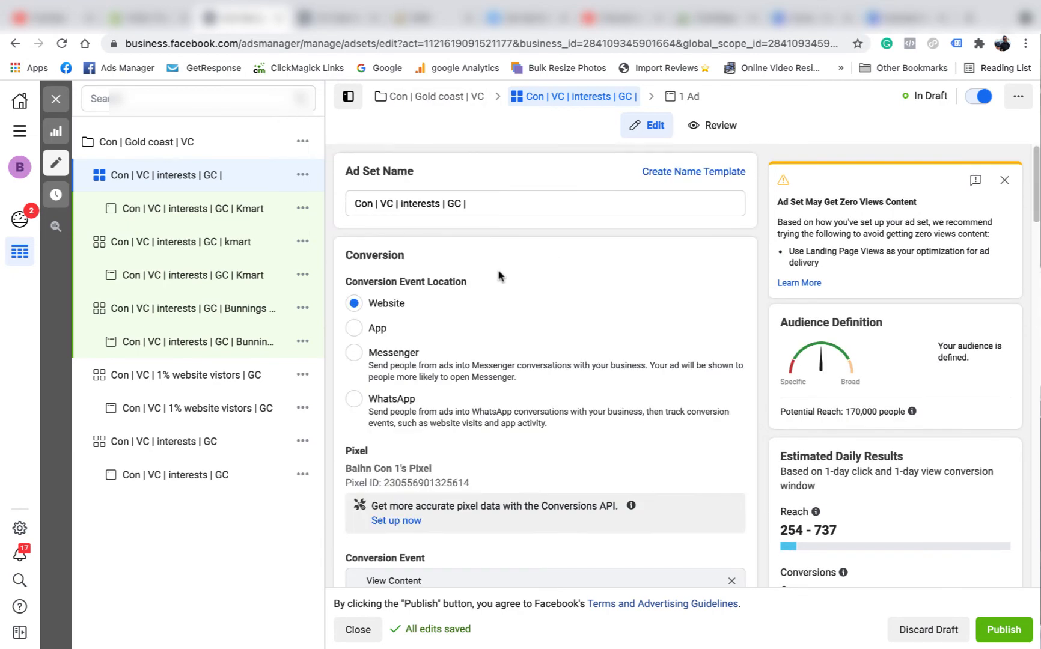
pyautogui.click(462, 203)
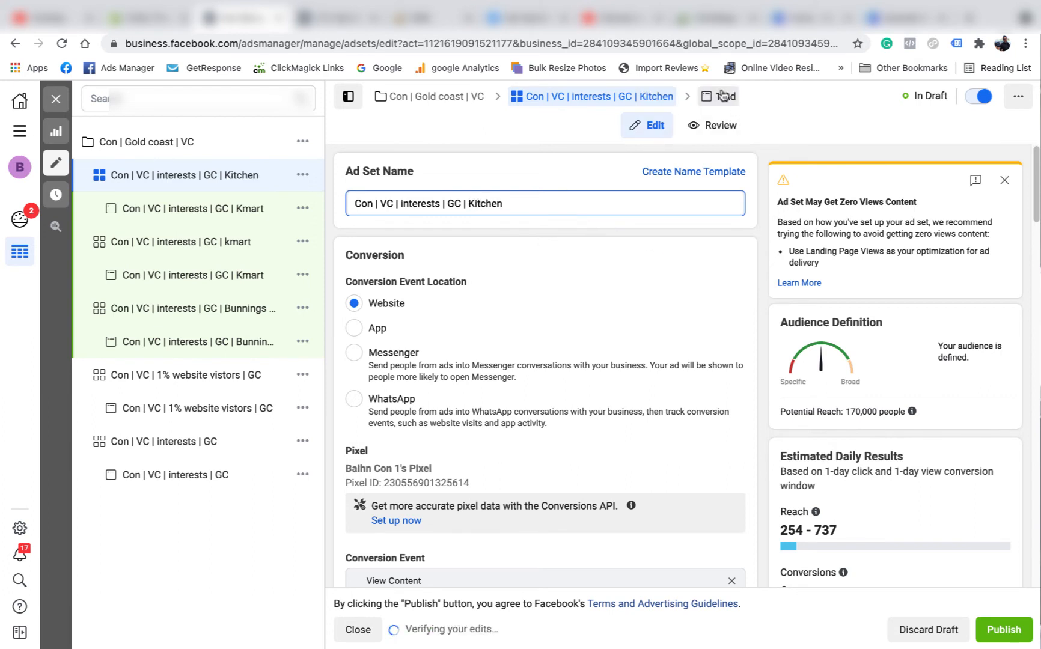
# Open the ad inside the Kitchen ad set and rename it "Con | VC | interests | GC | Kitchen".
pyautogui.click(724, 97)
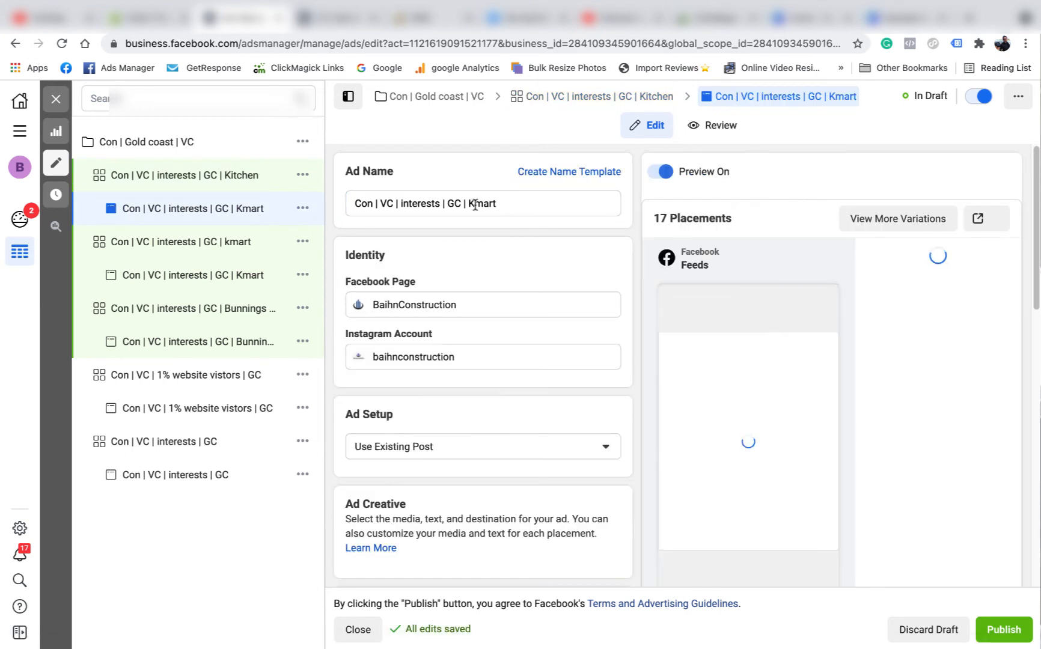
pyautogui.moveTo(476, 204); pyautogui.dragTo(546, 209)
pyautogui.write('itch')
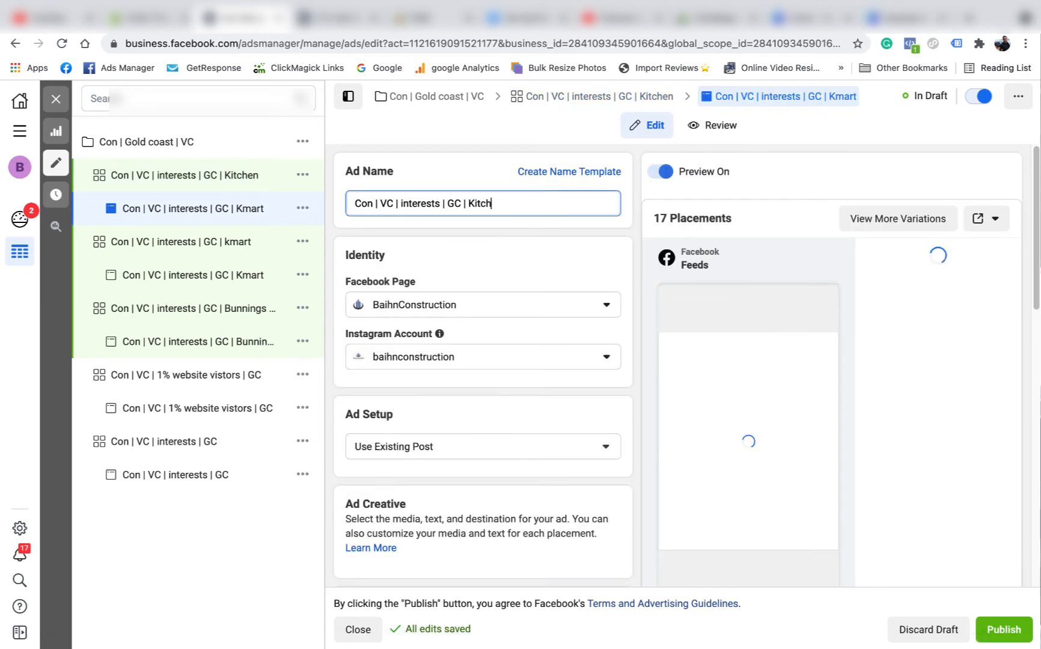
pyautogui.write('en')
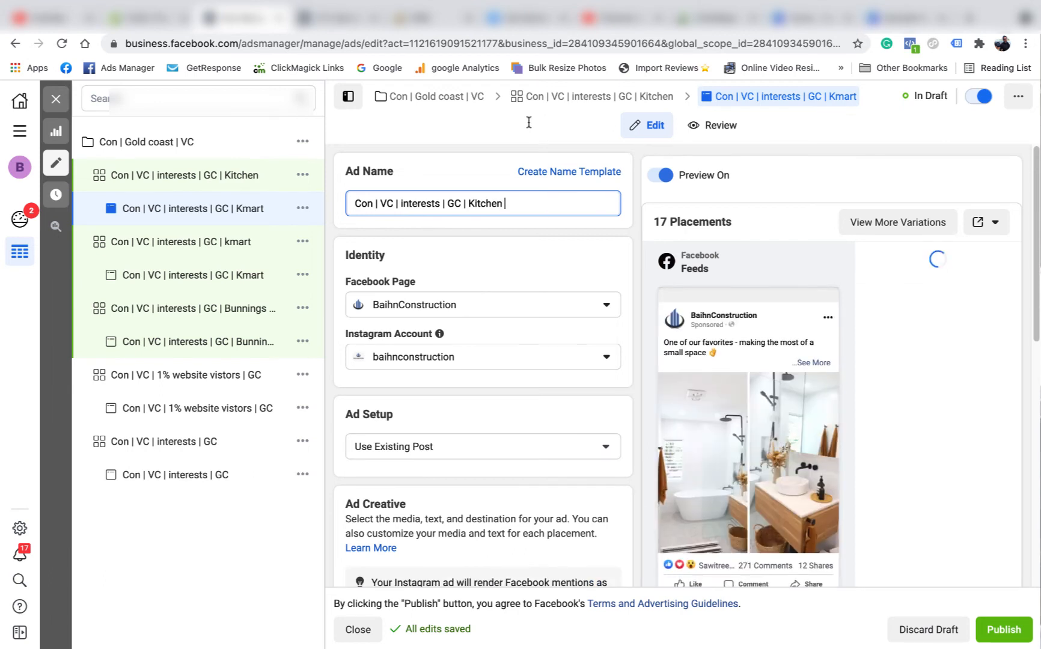
pyautogui.click(450, 158)
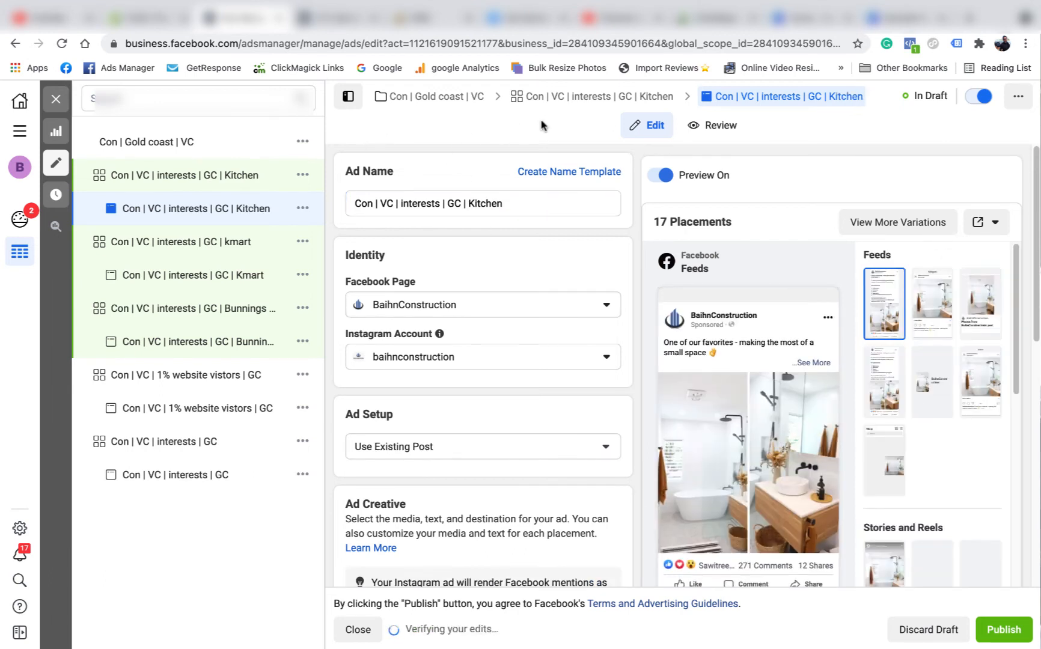
# Close the editor and set the Bunnings Warehouse ad set's daily budget to $9.00 in the ad sets list, saving it to draft.
pyautogui.click(55, 99)
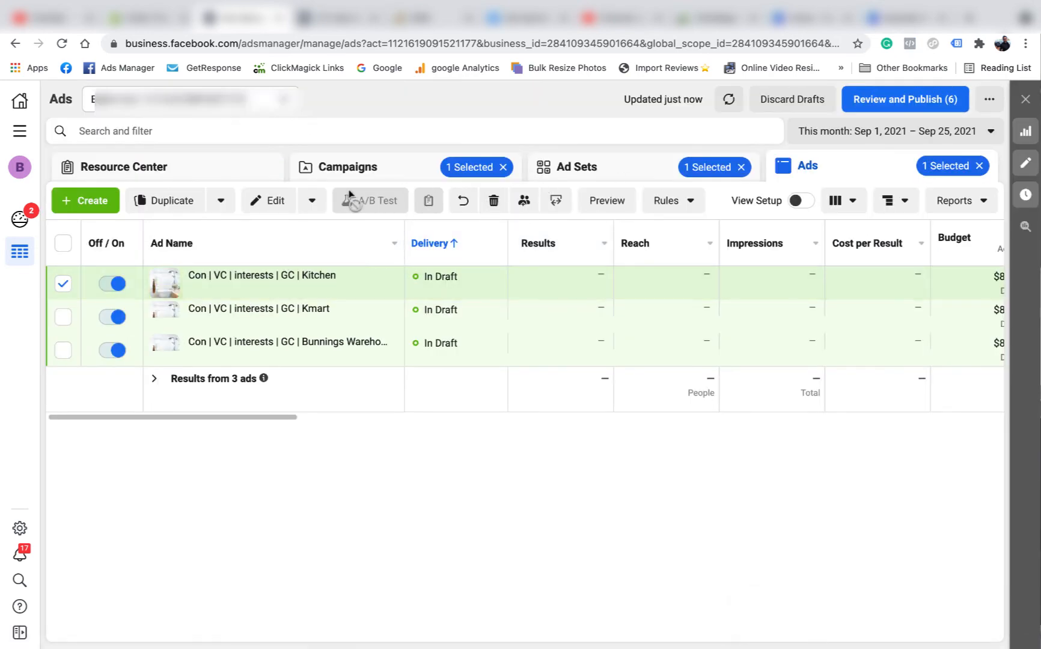
pyautogui.click(395, 171)
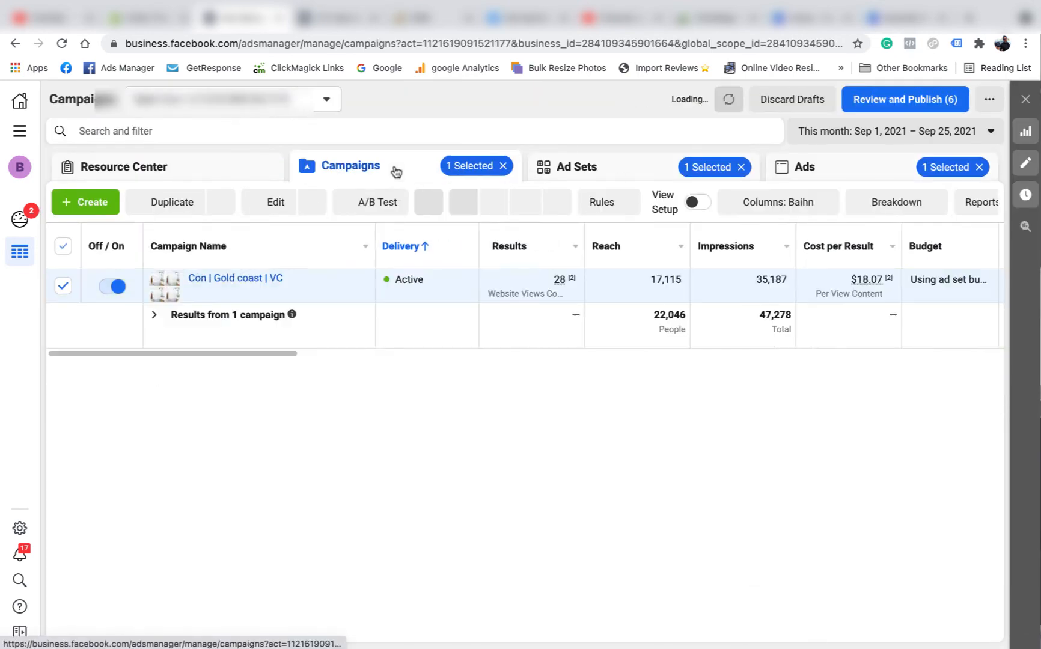
pyautogui.click(588, 169)
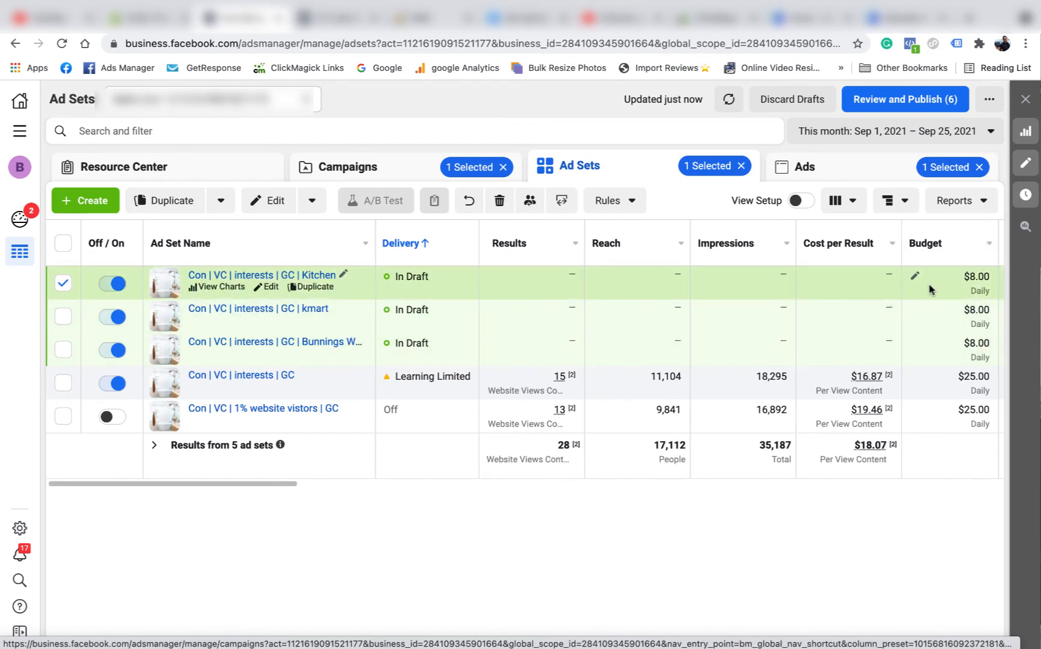
pyautogui.click(917, 343)
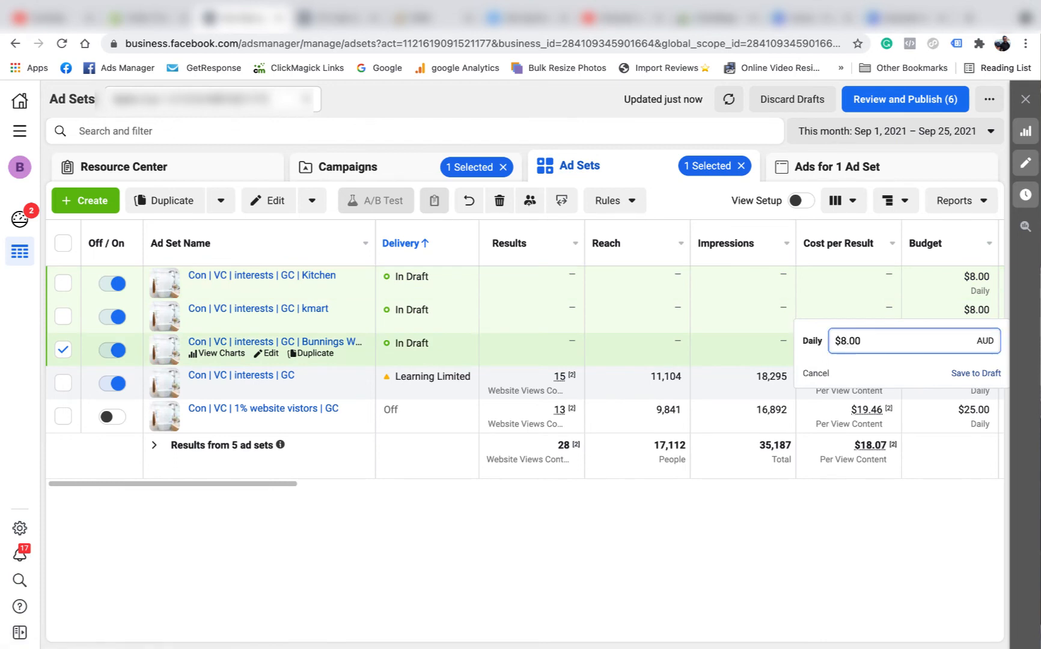
pyautogui.click(974, 373)
pyautogui.click(63, 350)
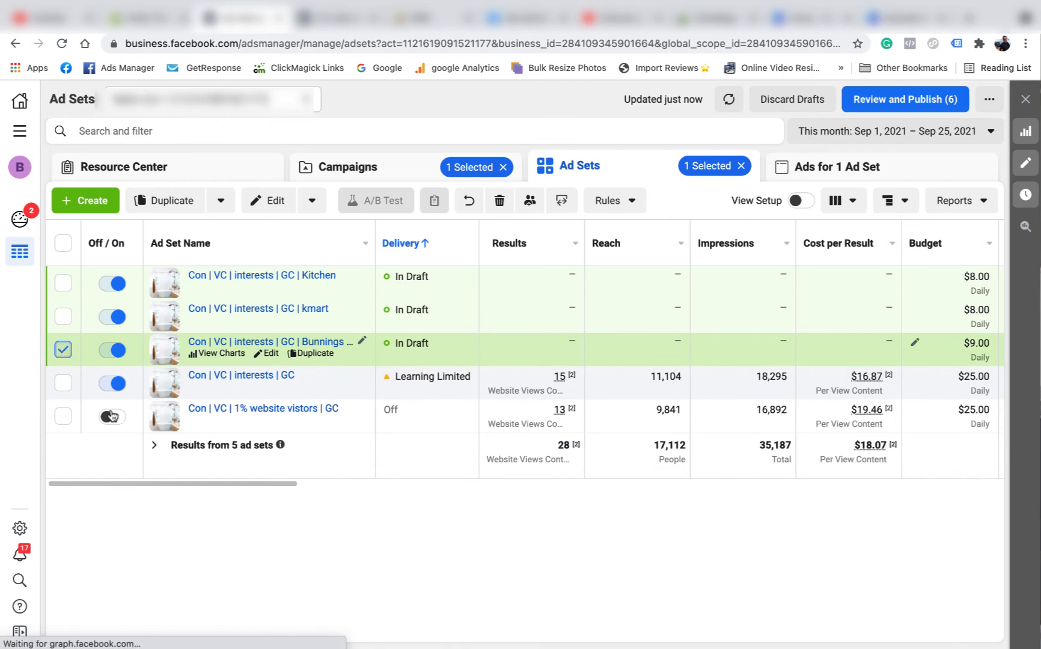
# Show all ads of the Gold Coast campaign, then review and publish the six draft changes.
pyautogui.click(823, 169)
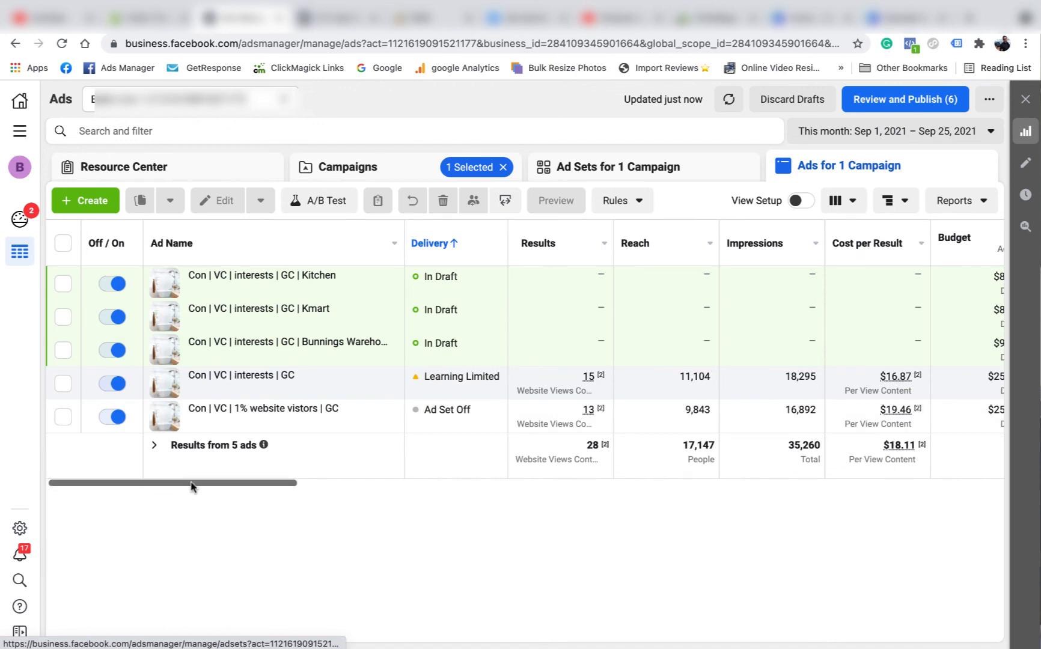
pyautogui.click(913, 110)
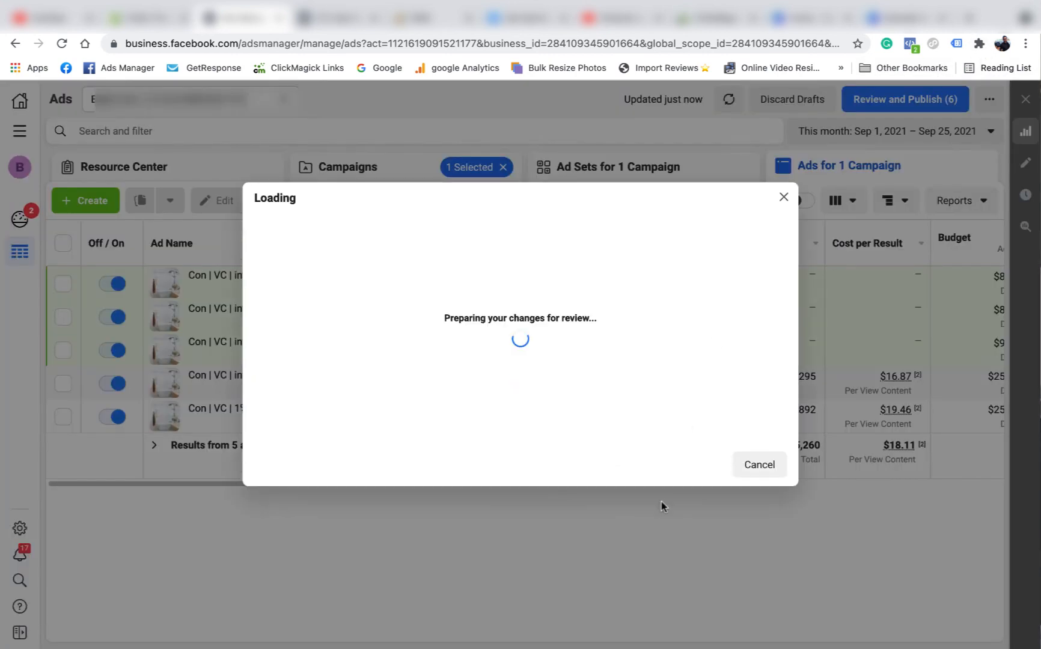
pyautogui.click(754, 502)
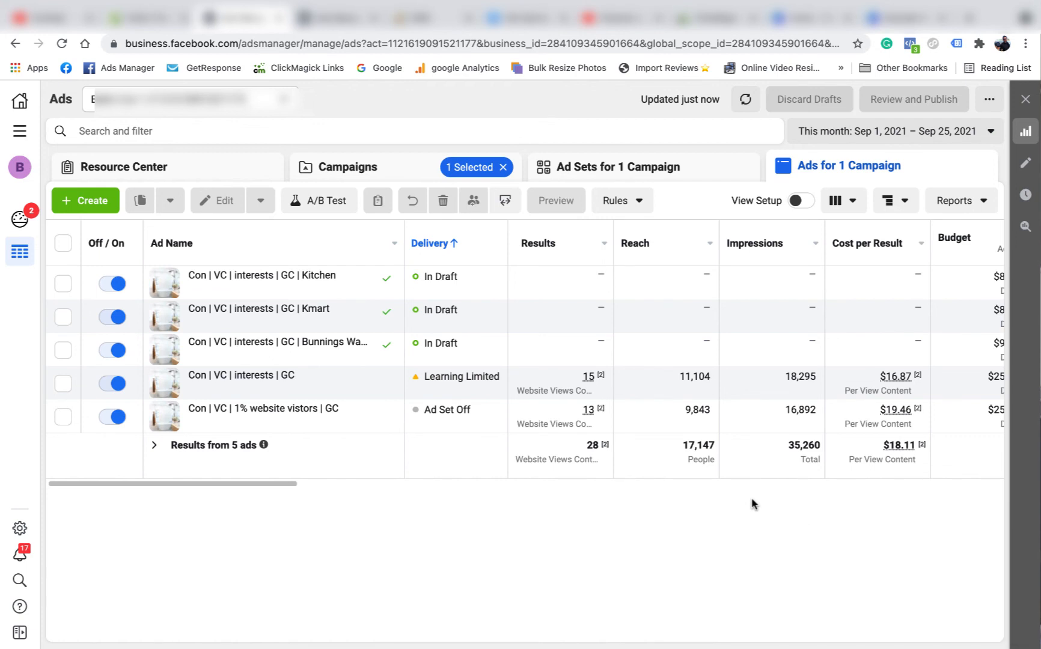
# Compare cost per content view, contacts and cost per contact across the campaign's ads, and the ad sets' cost per result.
pyautogui.moveTo(297, 483); pyautogui.dragTo(895, 516)
pyautogui.moveTo(516, 411)
pyautogui.moveTo(865, 391)
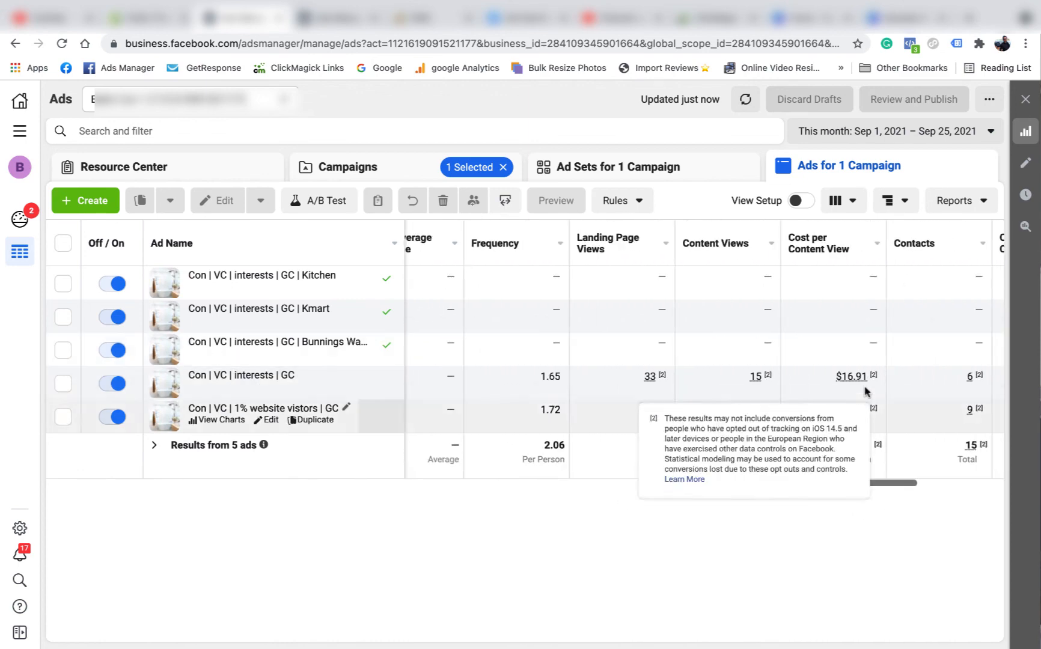
pyautogui.moveTo(832, 484); pyautogui.dragTo(890, 488)
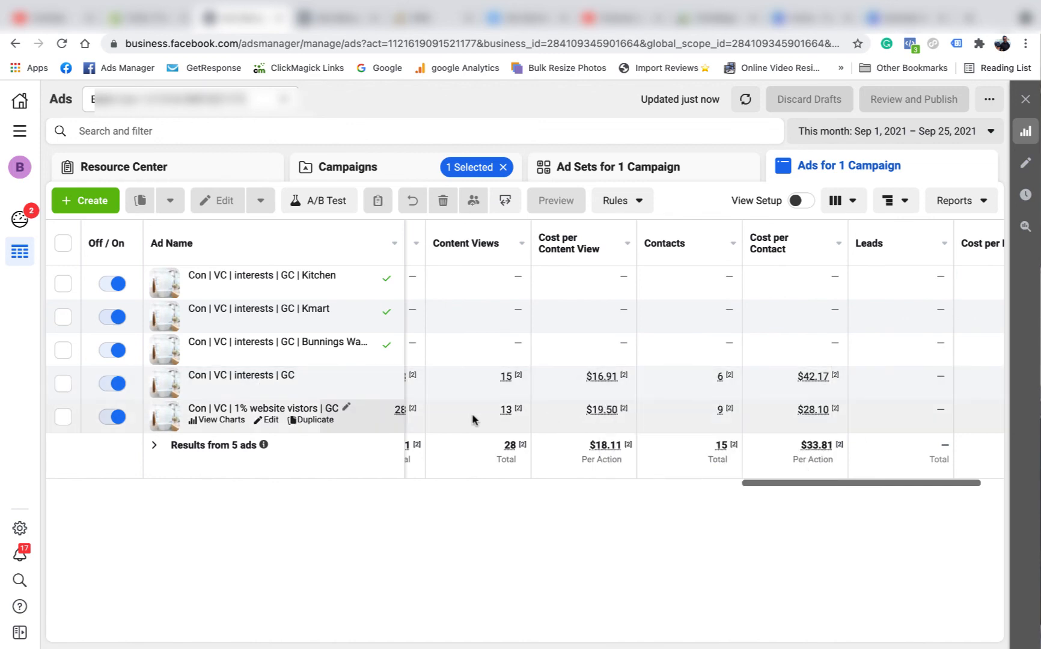
pyautogui.moveTo(624, 374)
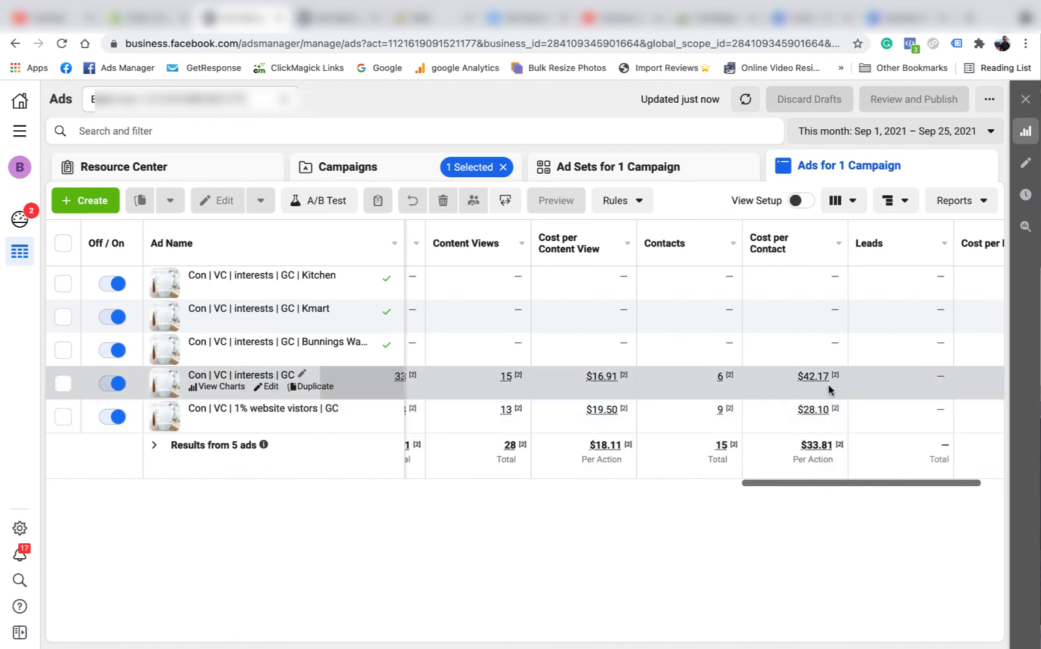
pyautogui.hscroll(-1, 761, 495)
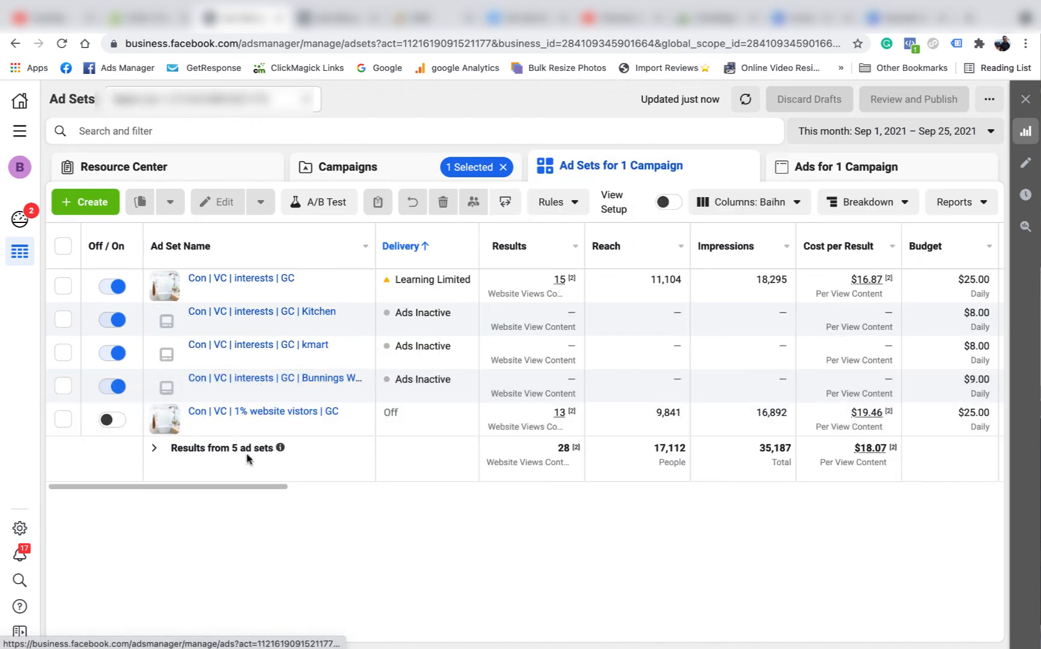
pyautogui.moveTo(234, 487); pyautogui.dragTo(176, 488)
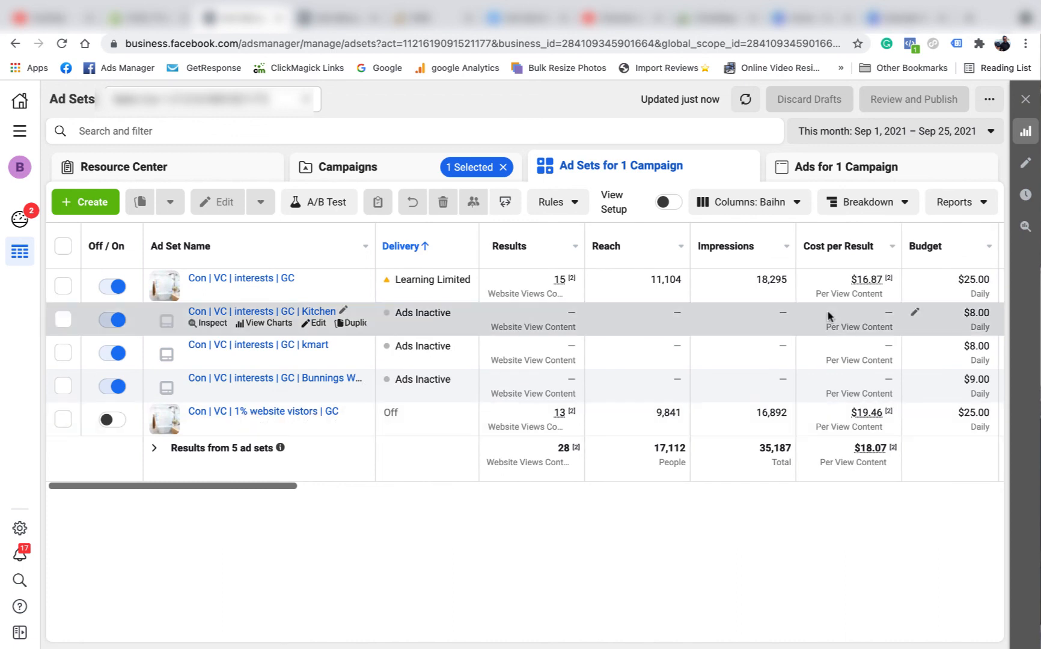
pyautogui.moveTo(870, 285)
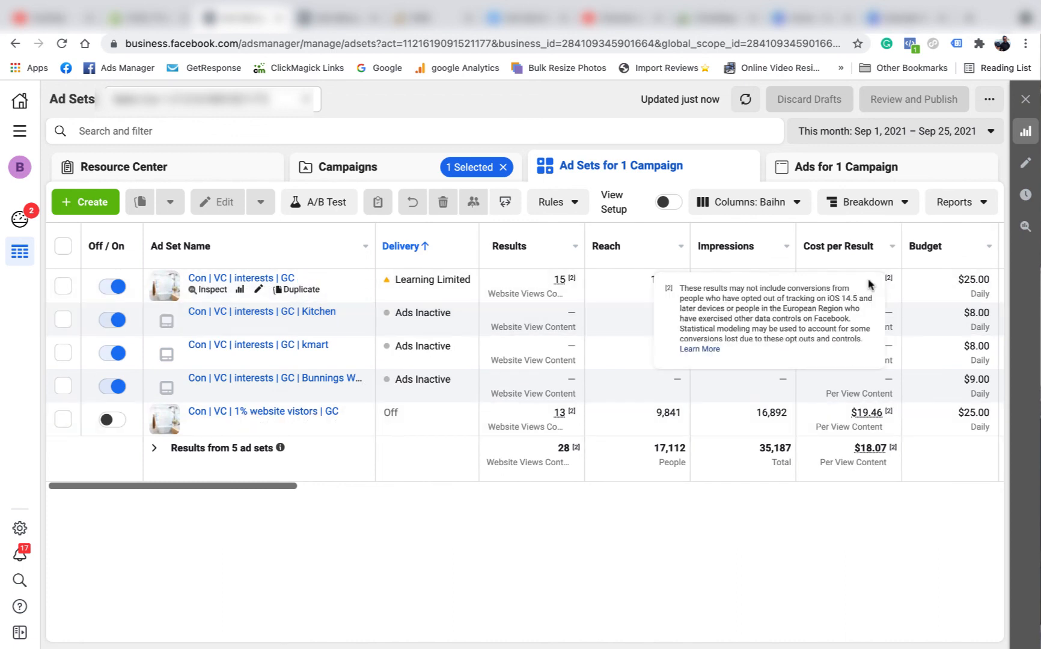